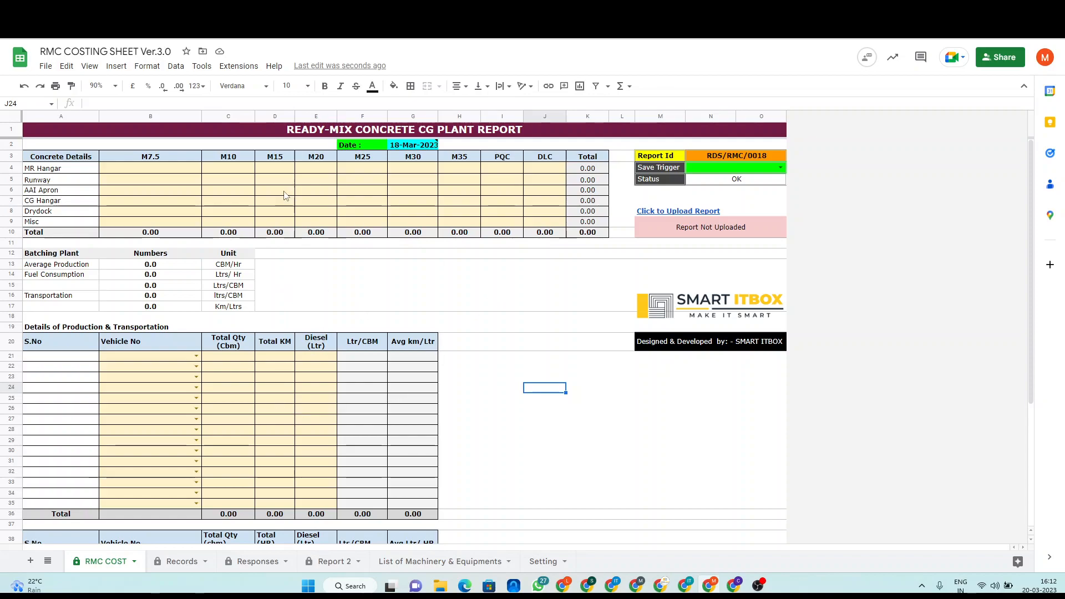
Examine the plant report's Concrete Details rows, the two vehicle tables and the Report Id formula.
left_click(80, 160)
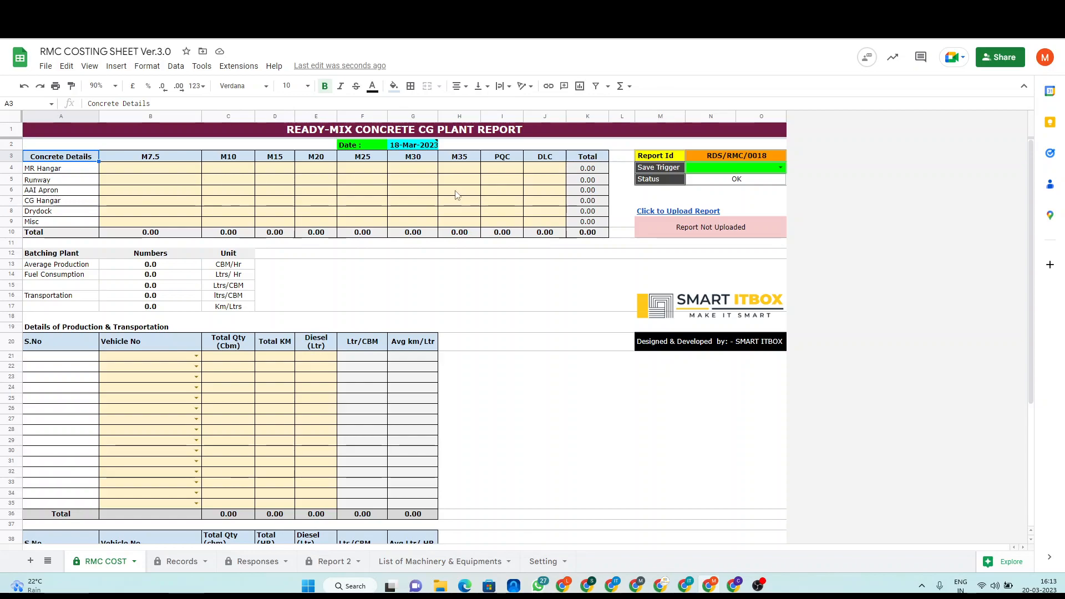
left_click_drag(66, 172, 60, 223)
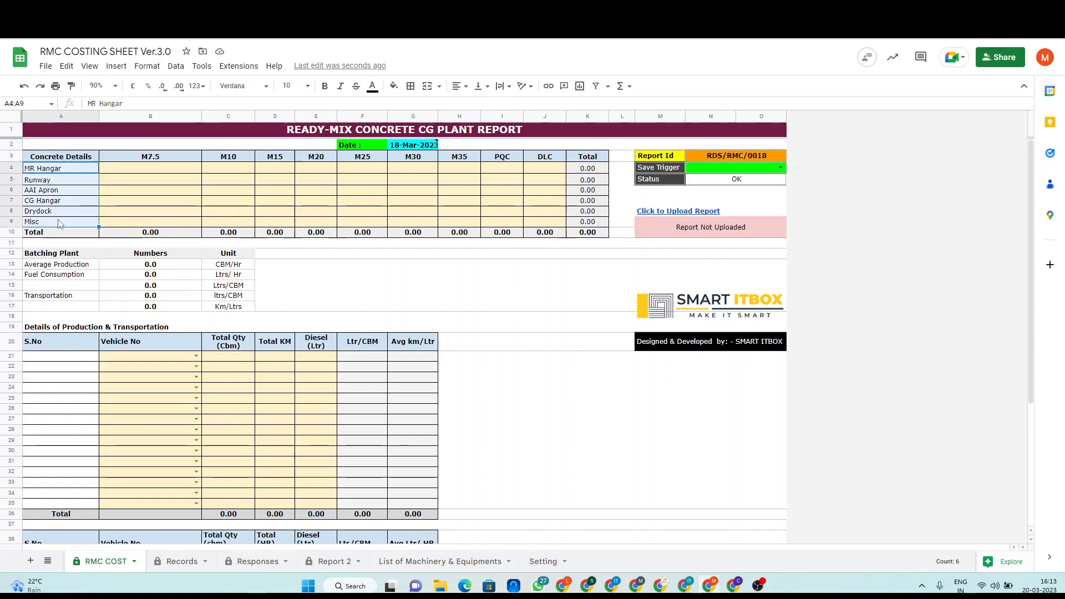
left_click(68, 203)
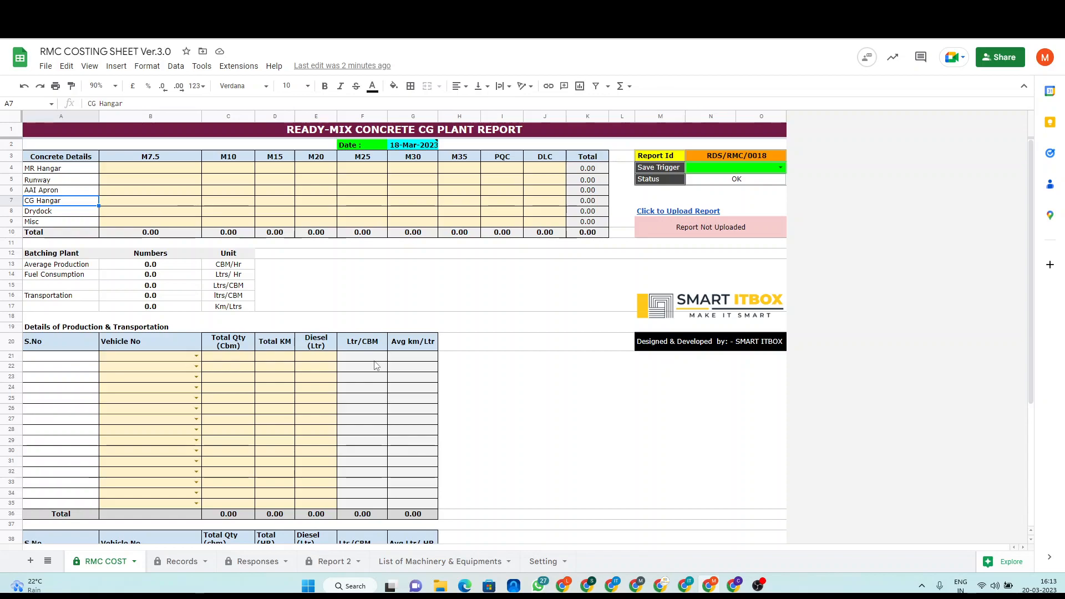
scroll(355, 445, "down", 3)
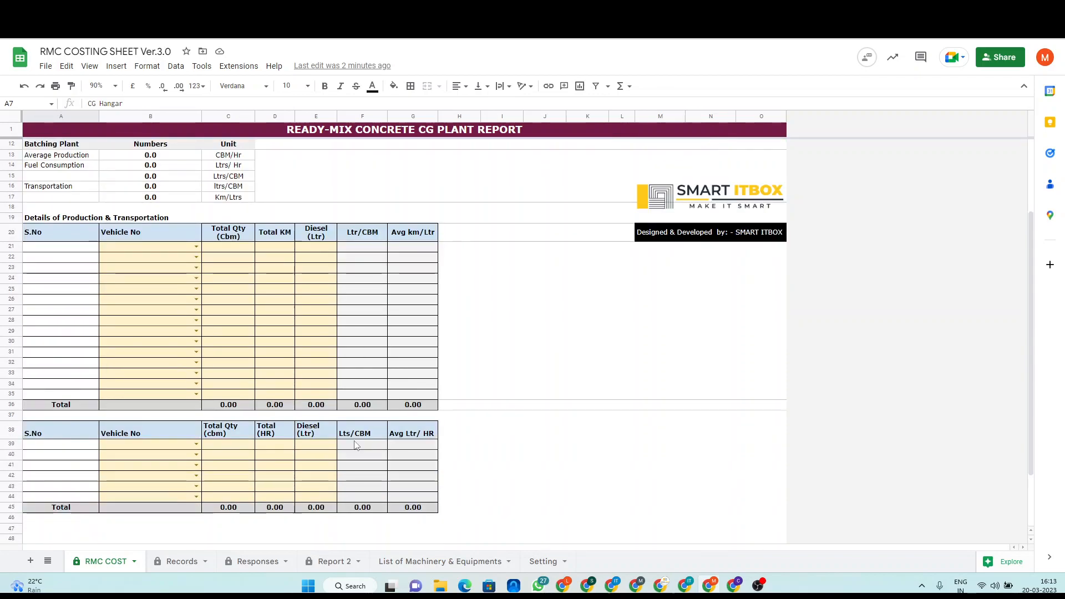
scroll(356, 445, "down", 2)
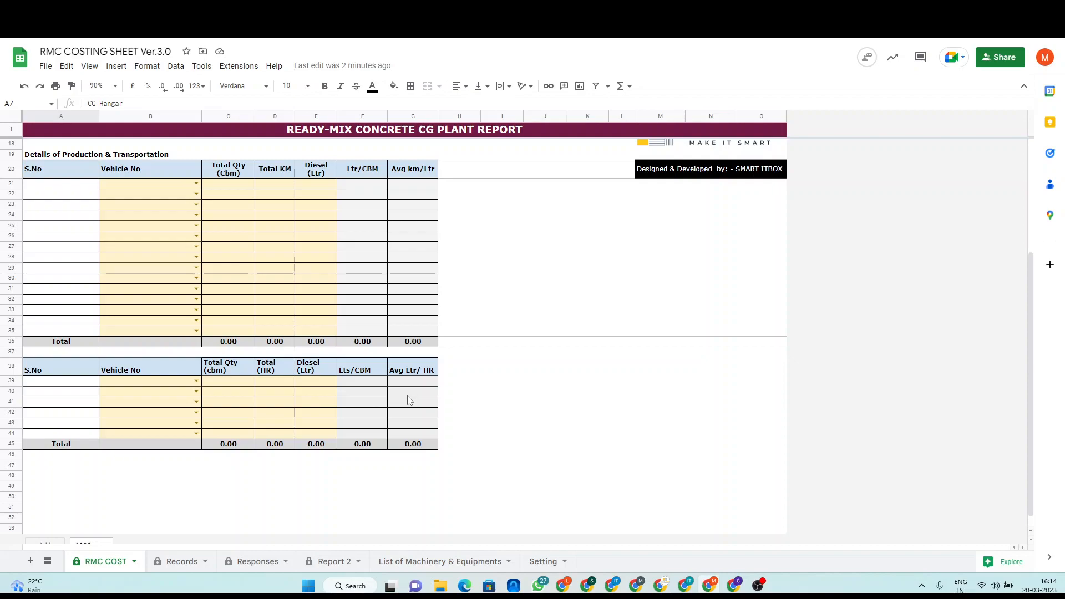
scroll(409, 400, "up", 5)
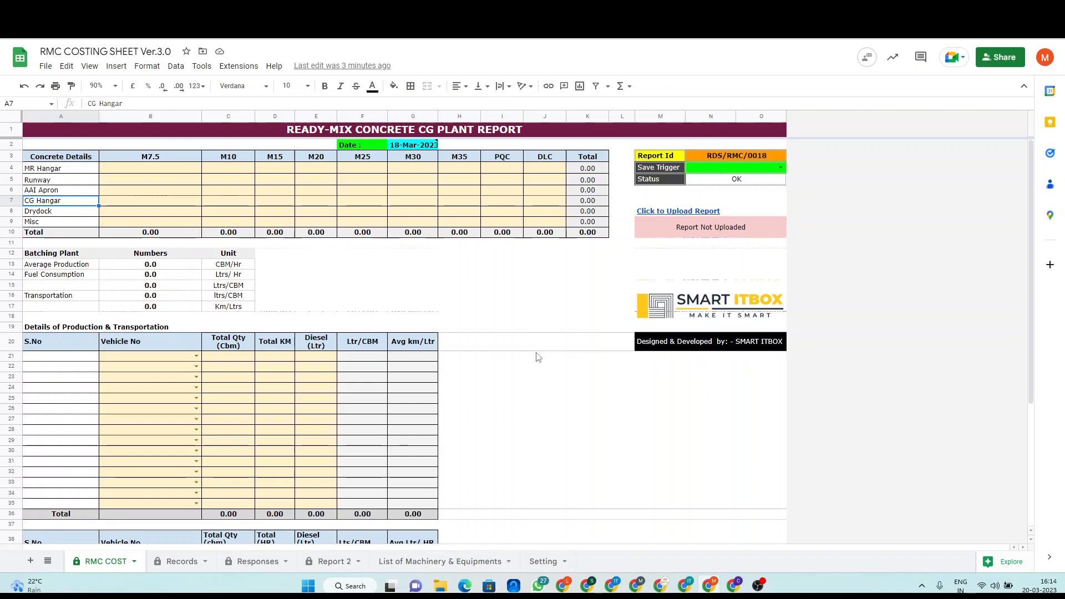
left_click(718, 158)
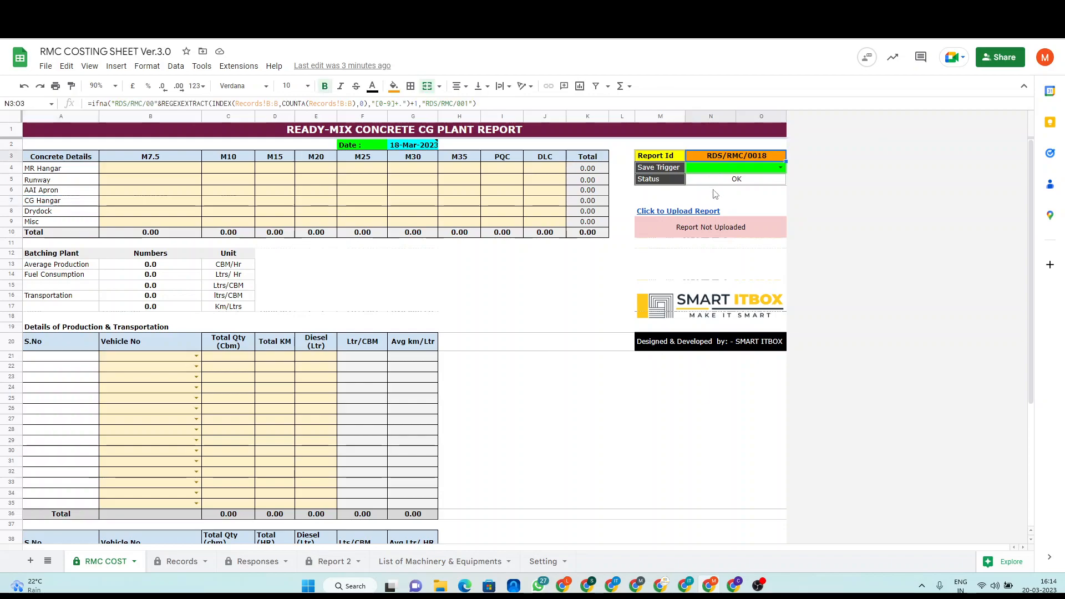
left_click(746, 202)
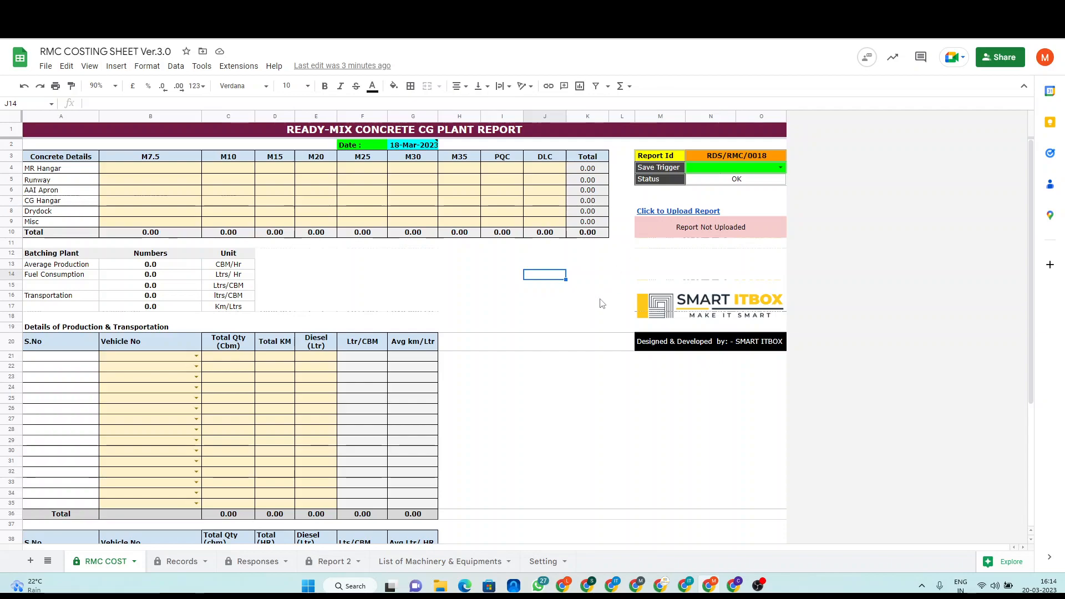
Enter the M7.5 quantities: 560 for MR Hangar, 560 for AAI Apron and 789 for Drydock.
left_click(168, 173)
type("560")
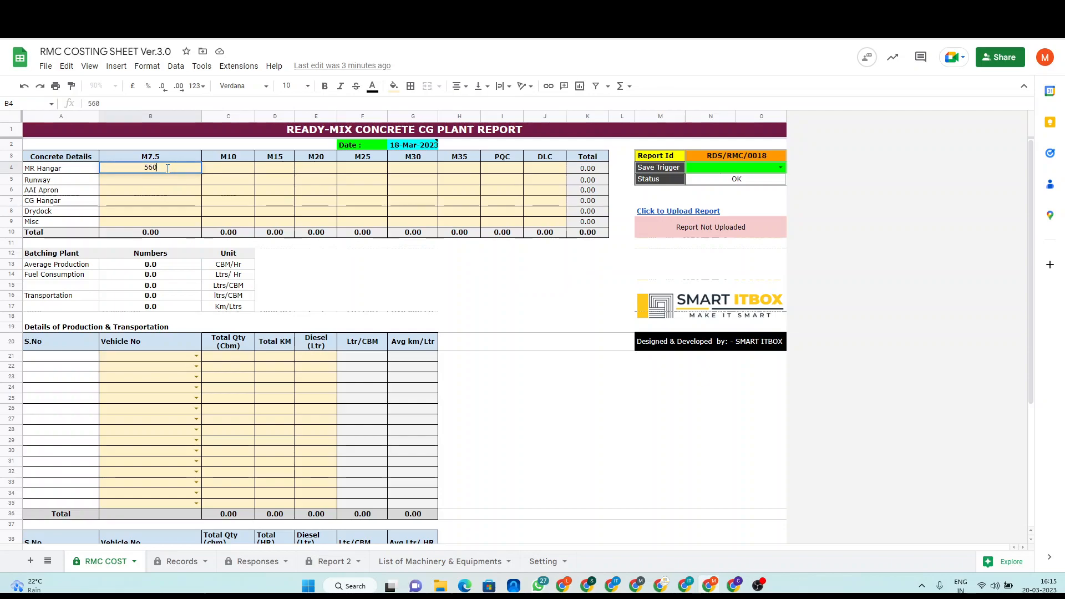
key("Return")
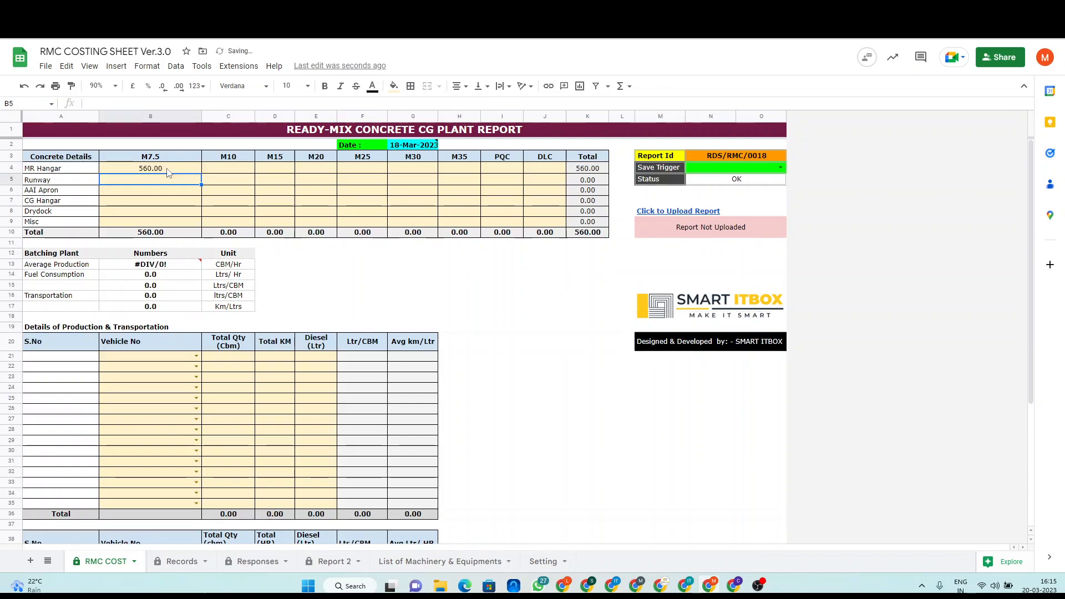
key("Down")
type("560")
key("Return")
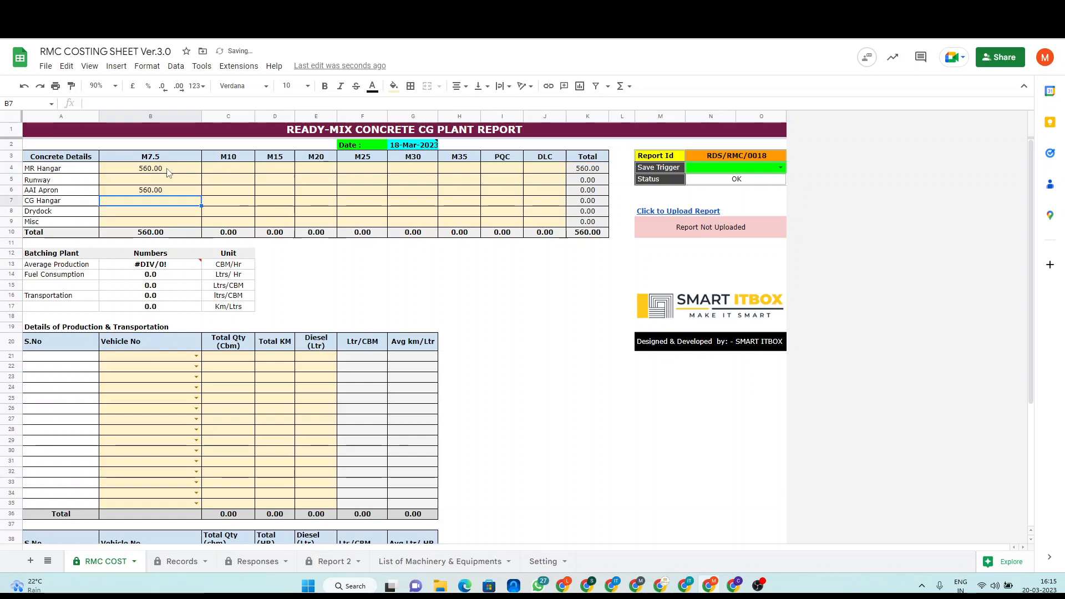
key("Down")
type("789")
key("Tab")
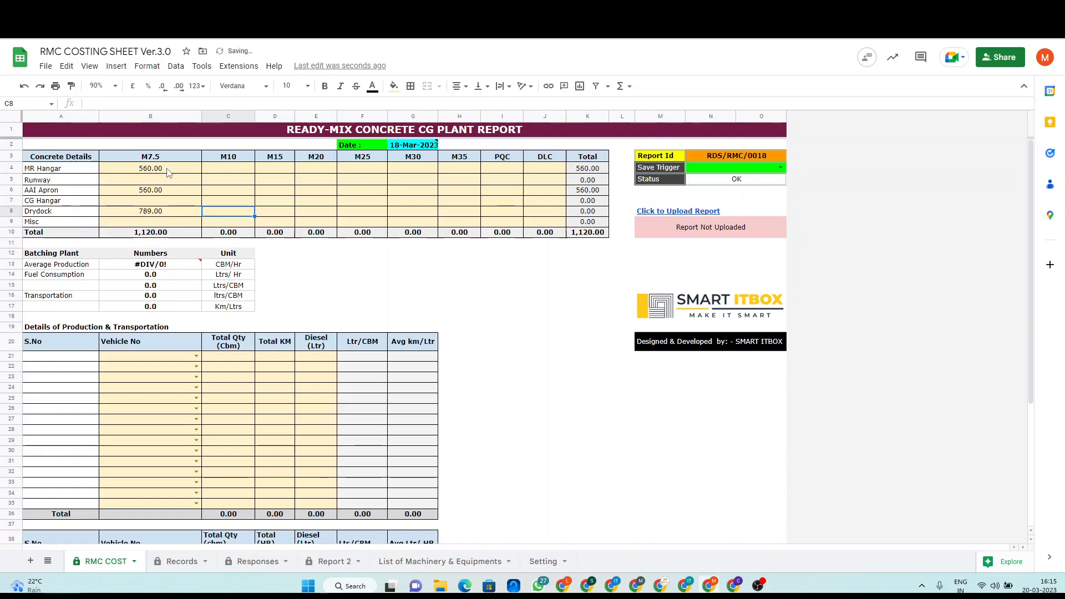
Enter M20 quantities of 780 for MR Hangar and 560 for Runway.
key("Right")
key("Right")
key("Up")
key("Up")
key("Up")
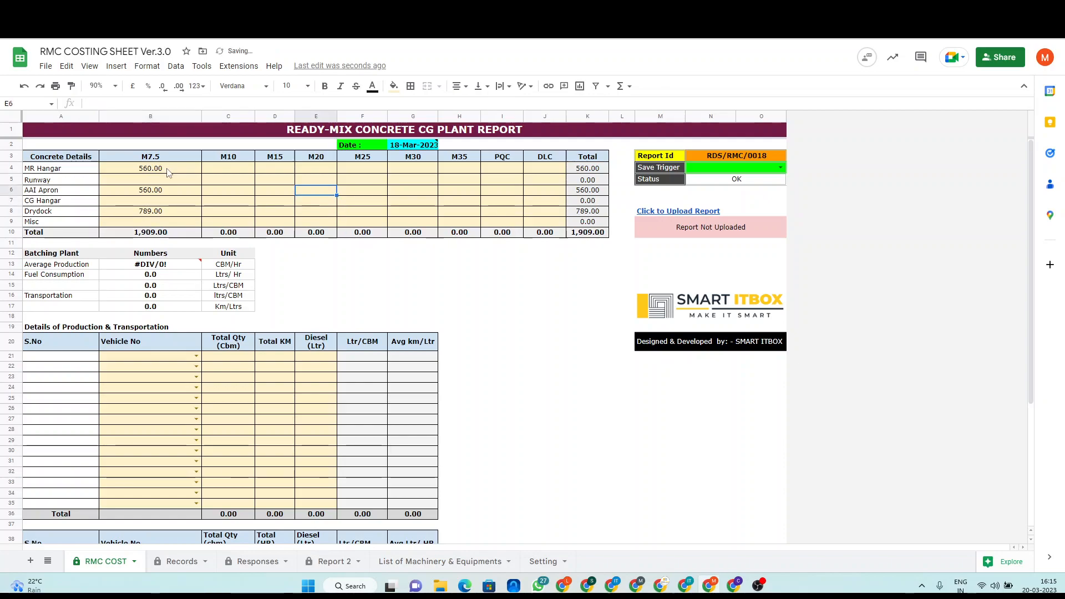
key("Up")
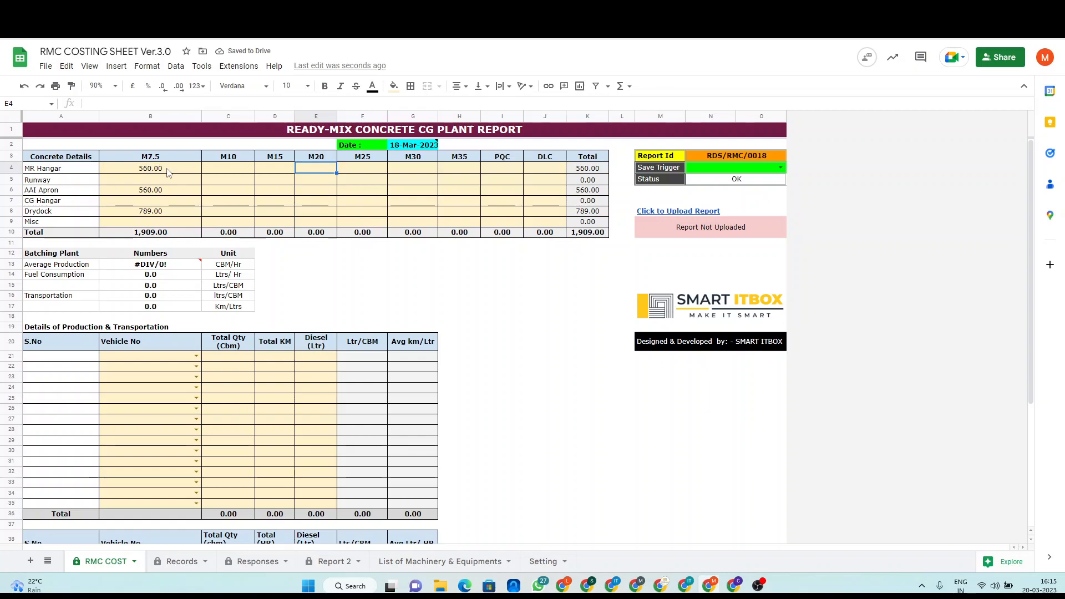
type("780")
key("Return")
key("Down")
key("Up")
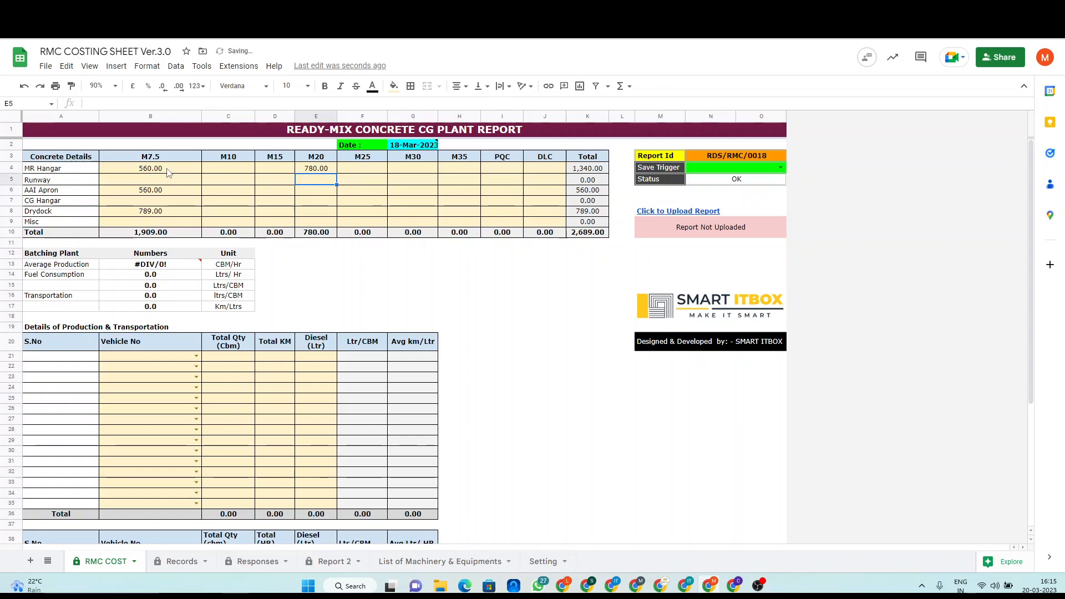
type("560")
key("Return")
Enter M20 quantities of 340 for CG Hangar and 120 for Misc.
key("Down")
type("340")
key("Return")
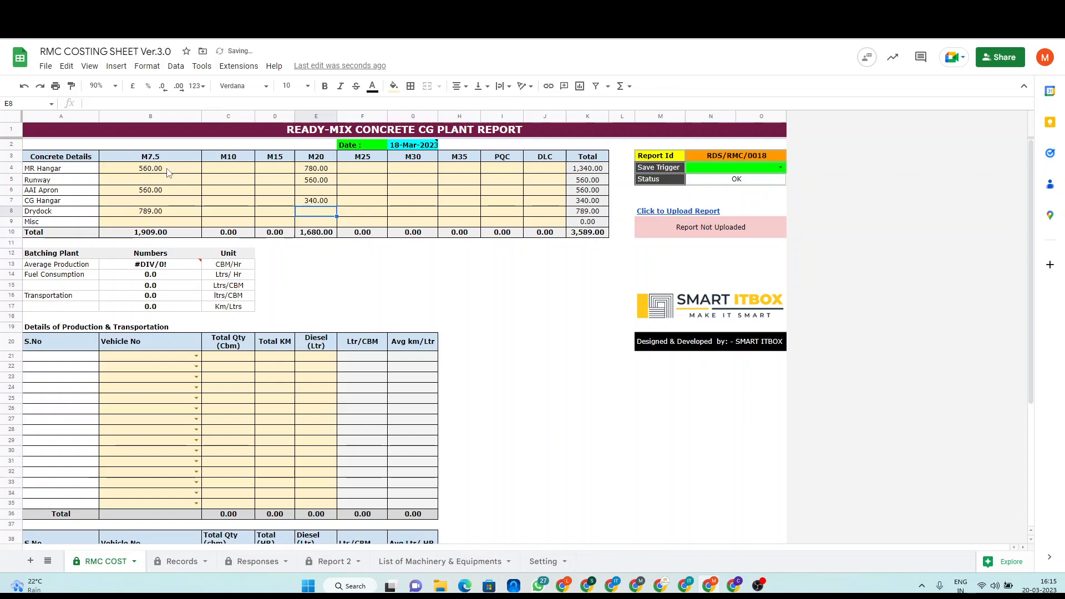
key("Down")
type("1")
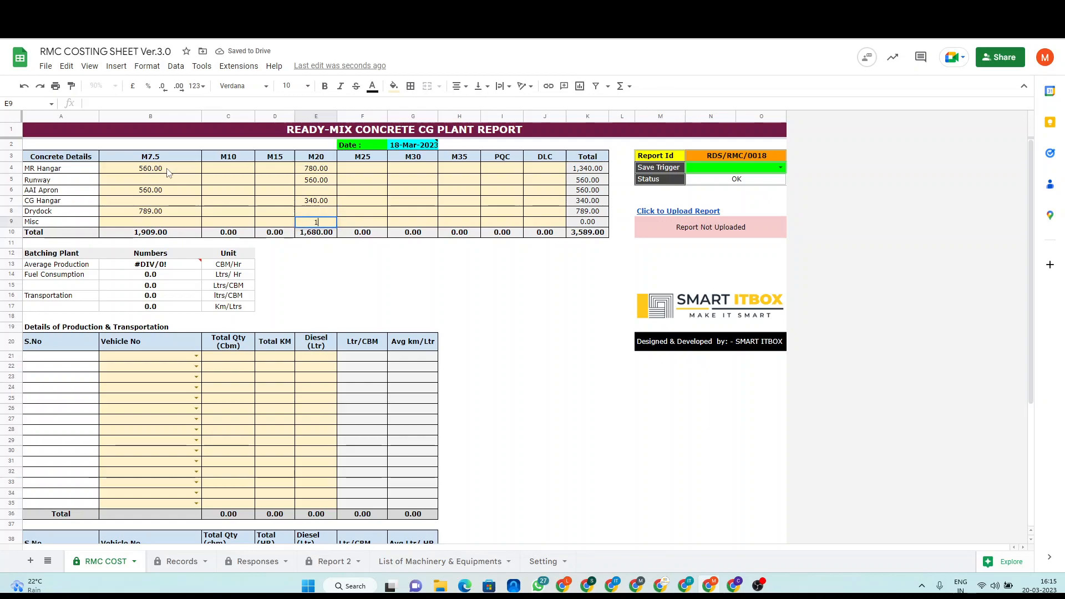
type("20")
key("Tab")
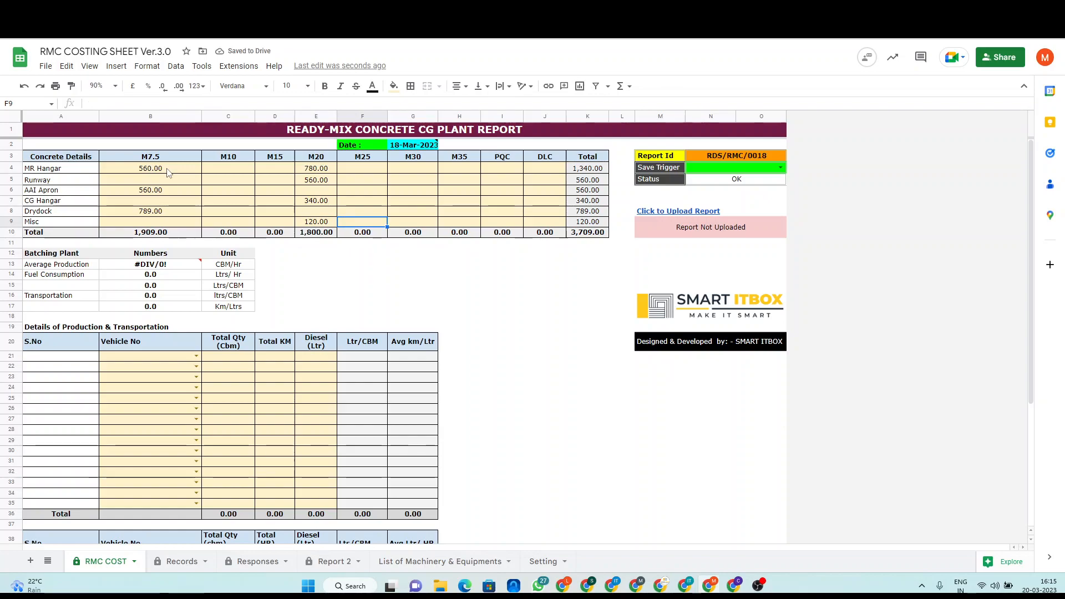
Enter 234 as the M25 quantity for AAI Apron.
key("Up")
key("Up")
key("Up")
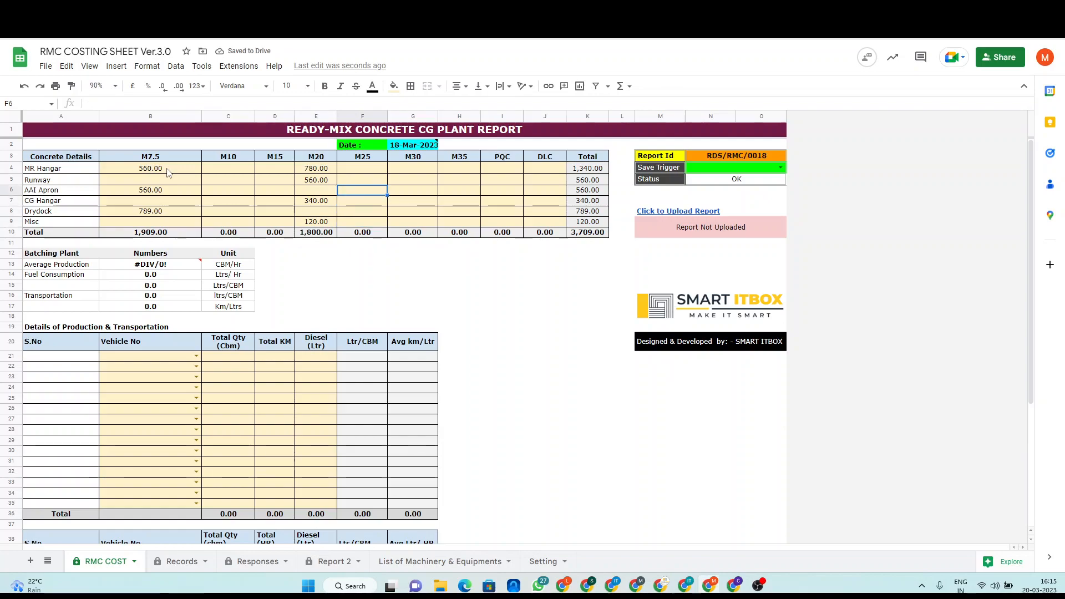
type("234")
key("Tab")
Enter the M30 quantities: 45 for Runway, 657 for CG Hangar and 345 for Drydock.
key("Up")
type("45")
key("Return")
key("Down")
type("657")
key("Return")
type("345")
key("Tab")
Enter the M35 quantities: 357 for MR Hangar, 768 for AAI Apron, 98 for CG Hangar and 34 for Drydock.
key("Up")
key("Up")
key("Up")
type("35")
key("Return")
key("Down")
type("768")
key("Return")
type("98")
key("Return")
type("34")
key("Tab")
Enter PQC quantities of 346 for AAI Apron and 568 for Runway.
key("Up")
key("Up")
type("34")
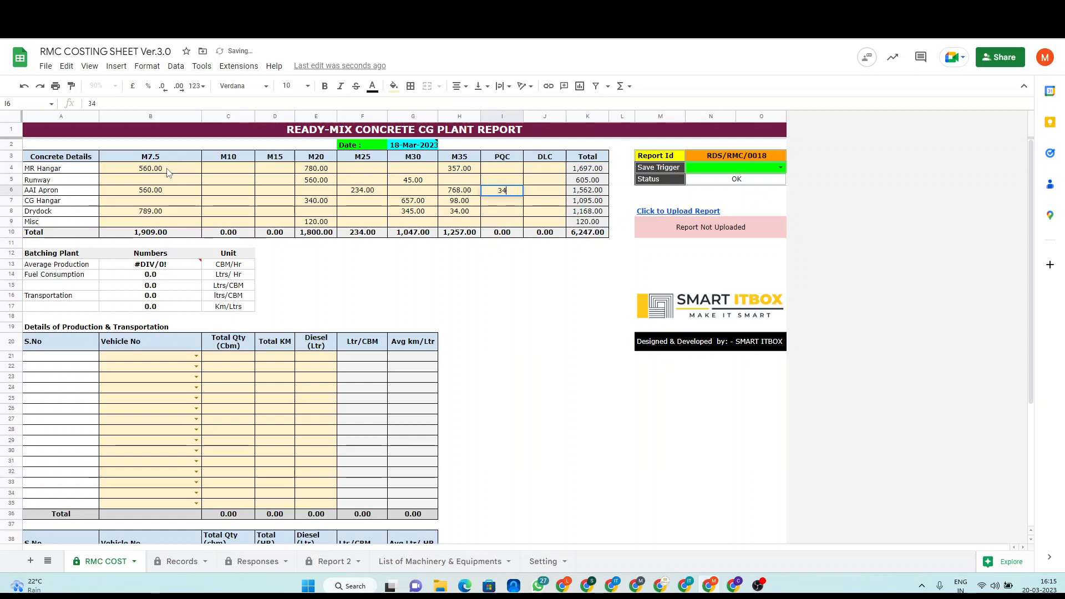
type("6")
key("Up")
type("568")
key("Tab")
Enter the DLC quantities: 239 for Runway, 875 for AAI Apron and 345 for CG Hangar.
type("239")
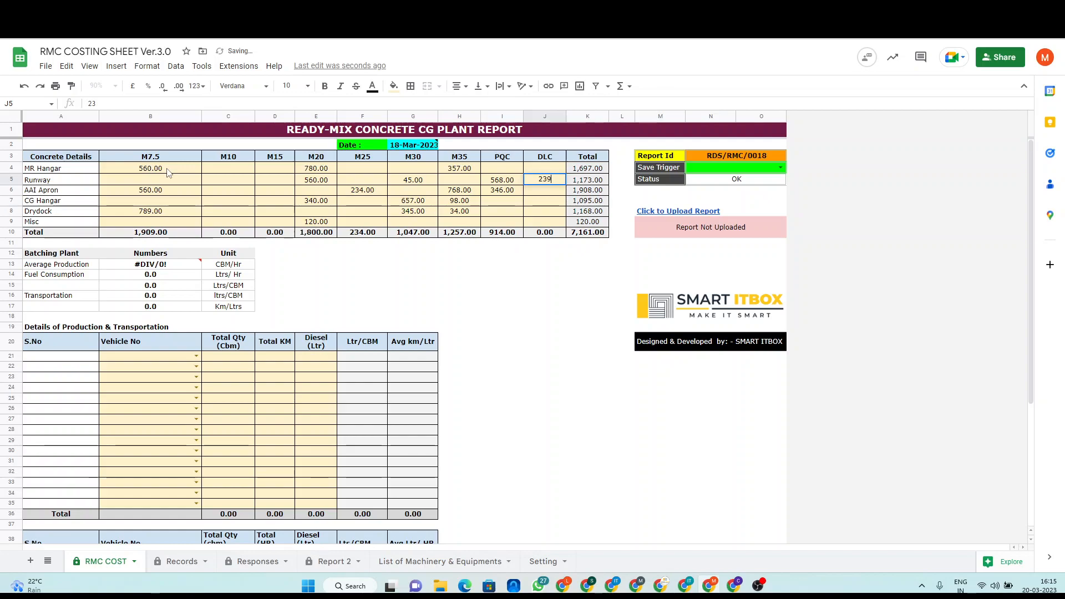
key("Down")
type("875")
key("Down")
type("345")
key("Return")
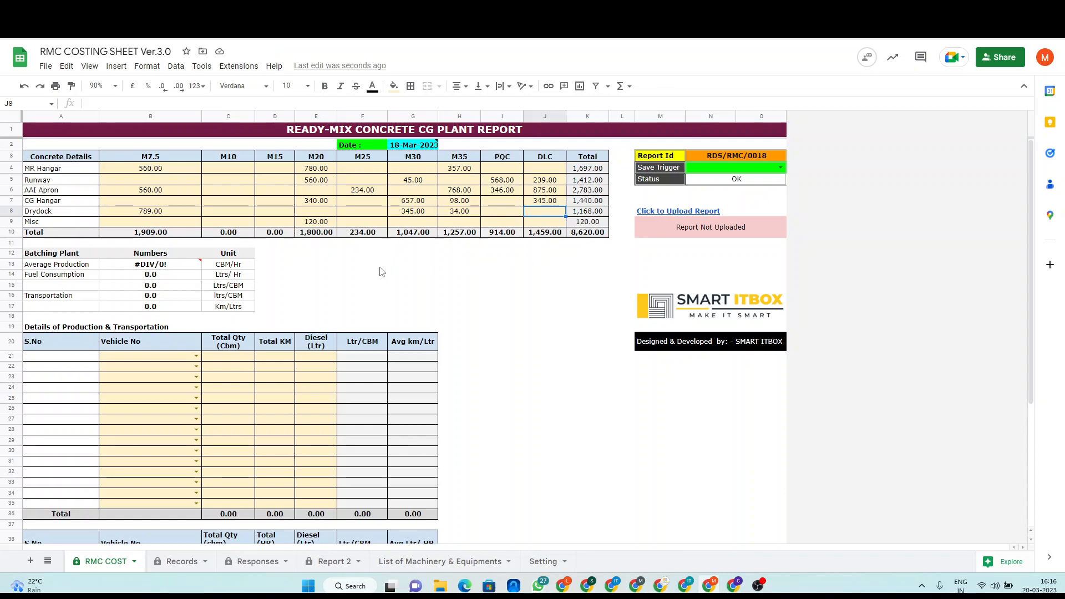
scroll(382, 272, "down", 1)
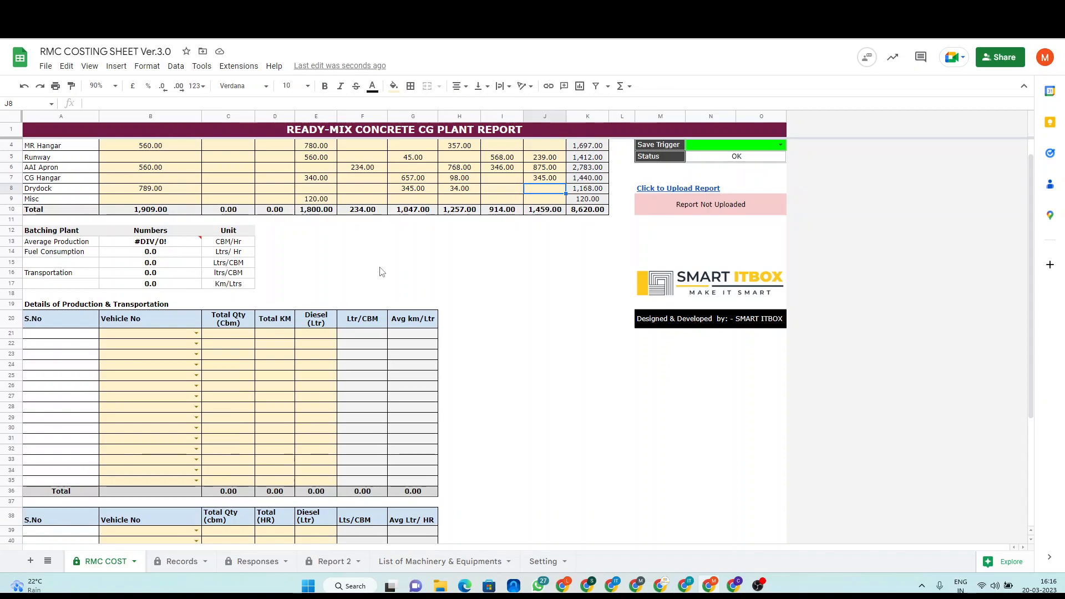
scroll(381, 270, "up", 1)
left_click(100, 86)
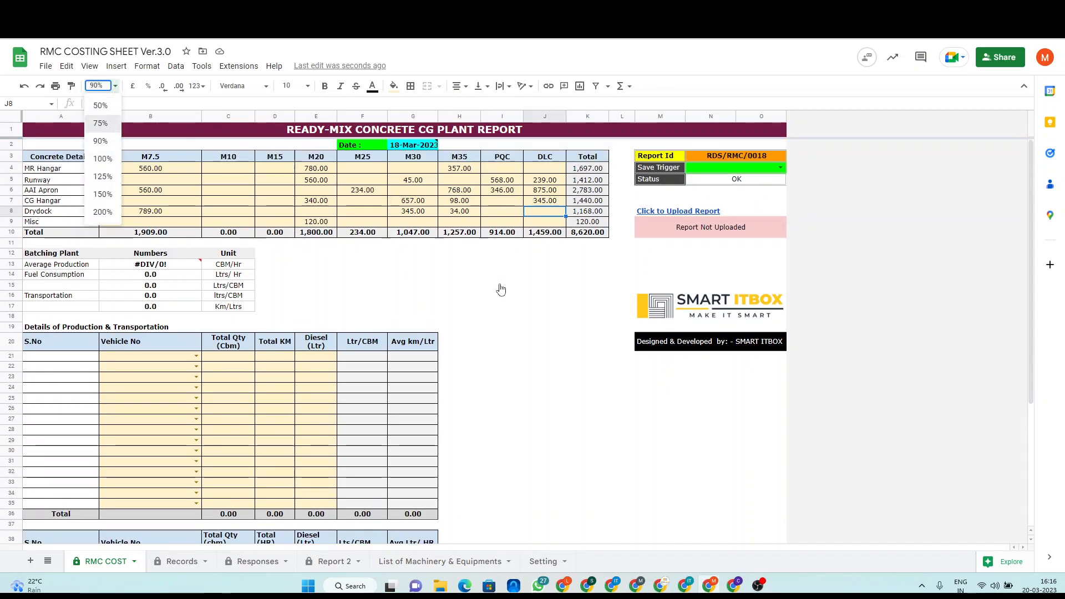
key("Return")
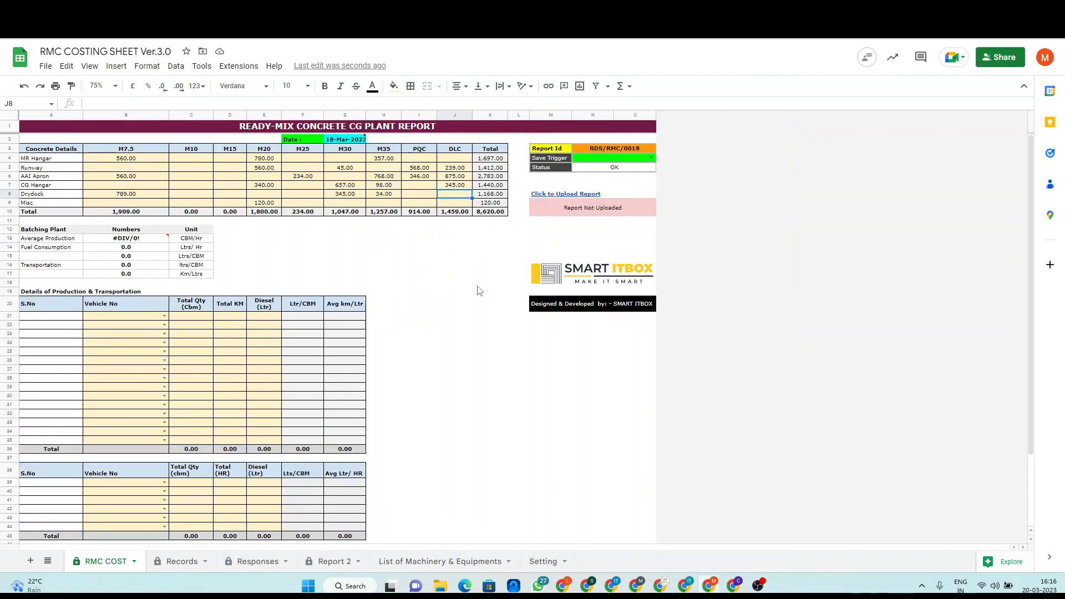
left_click(465, 284)
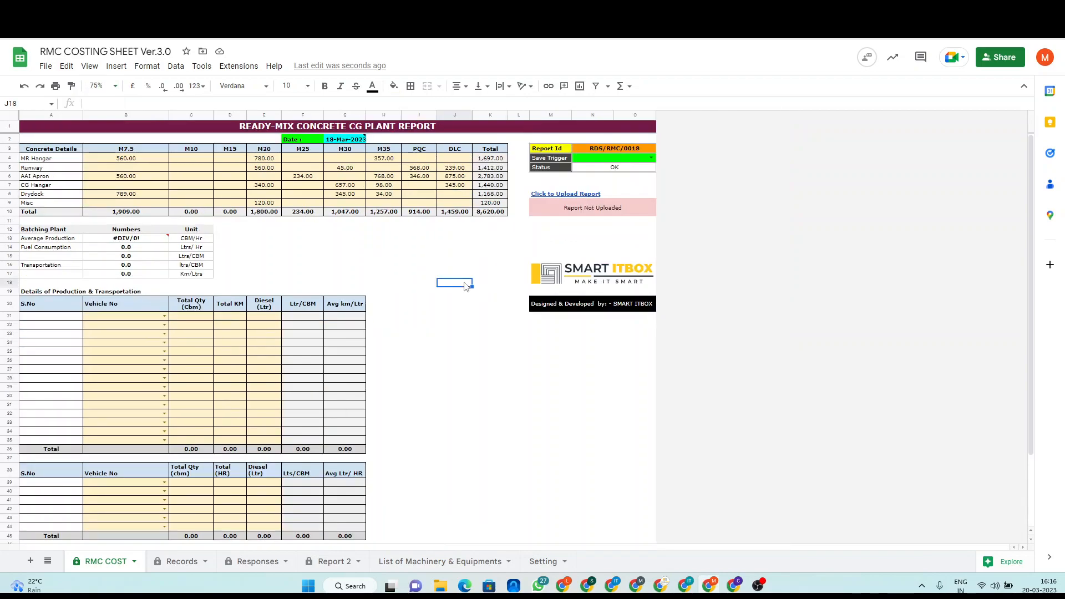
left_click(100, 85)
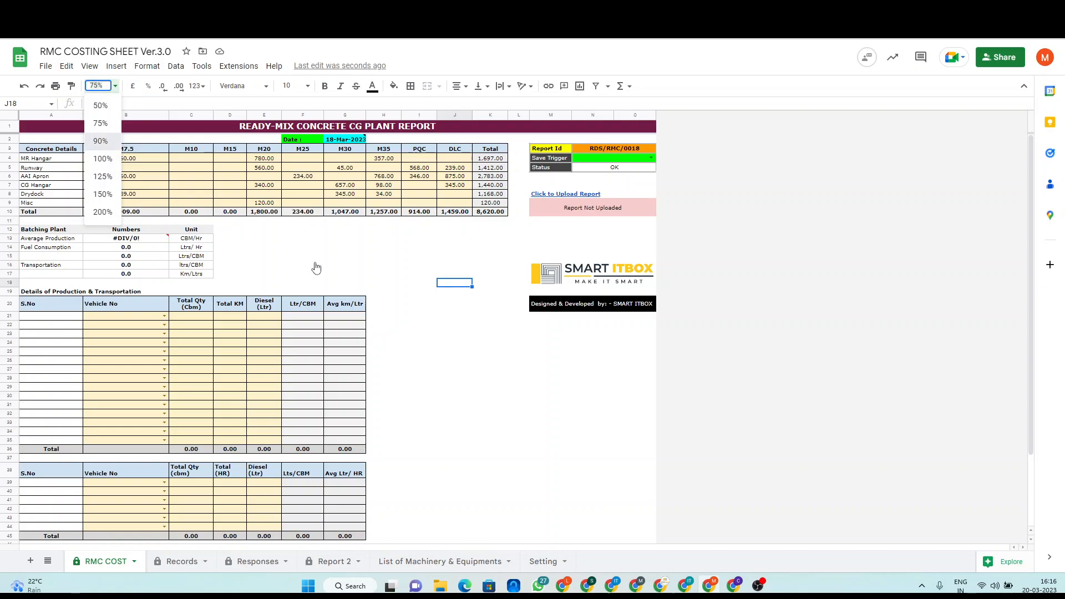
key("Return")
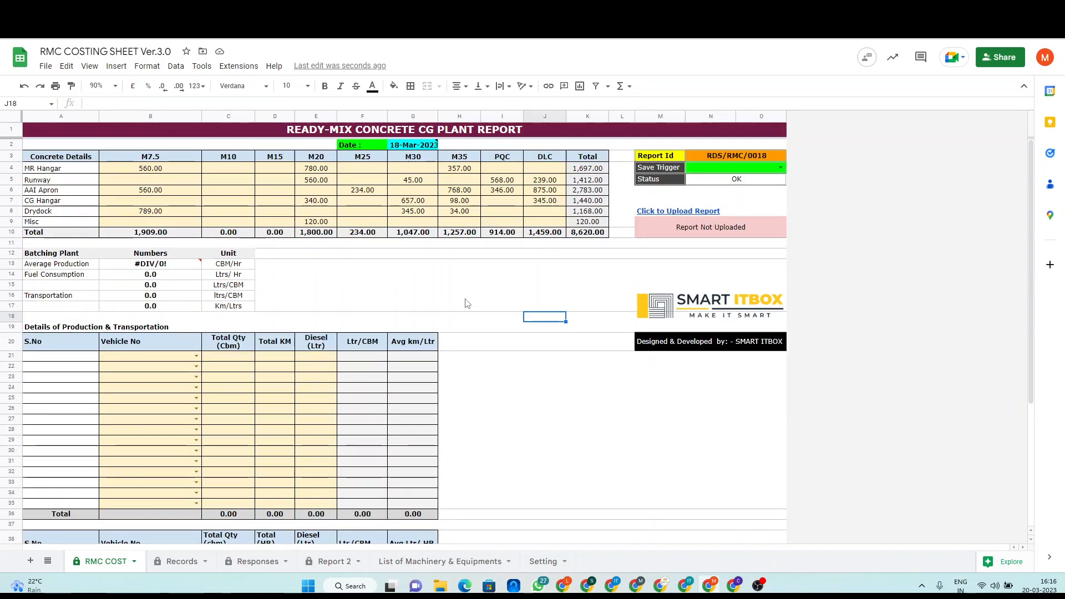
Fill the first Production & Transportation row with vehicle TIPPER - AN01B4230, Total Qty 560, Total KM 56 and Diesel 23.
left_click(196, 356)
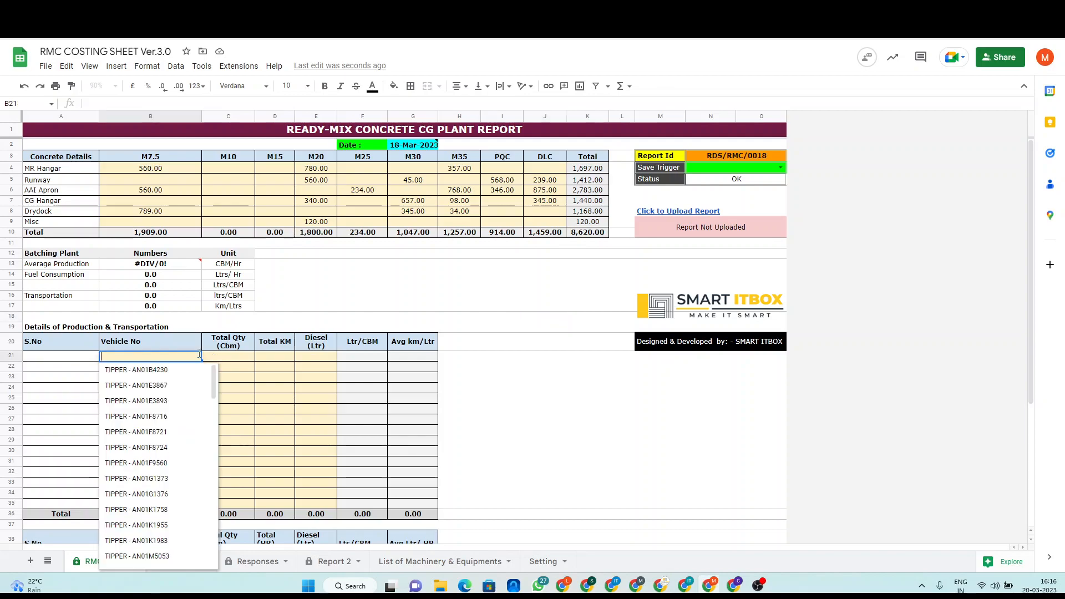
left_click(163, 376)
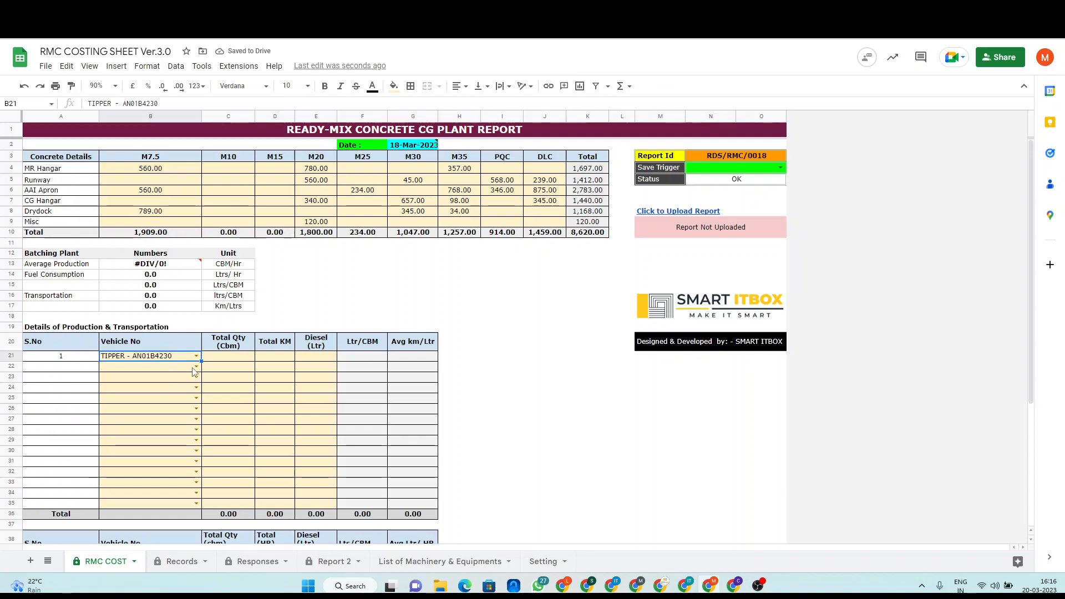
left_click(242, 359)
type("5")
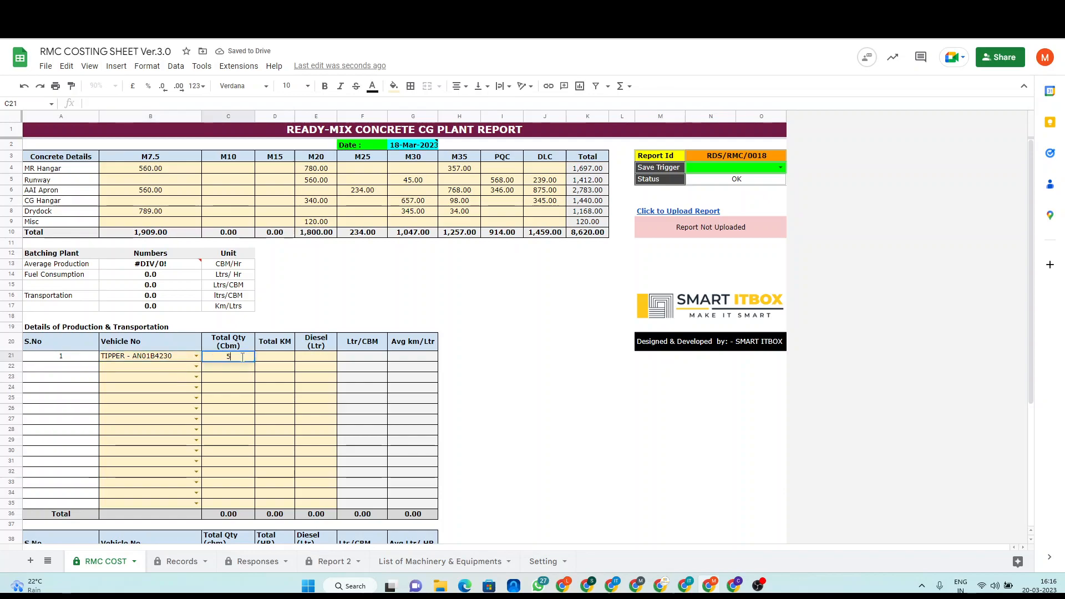
type("60")
key("Tab")
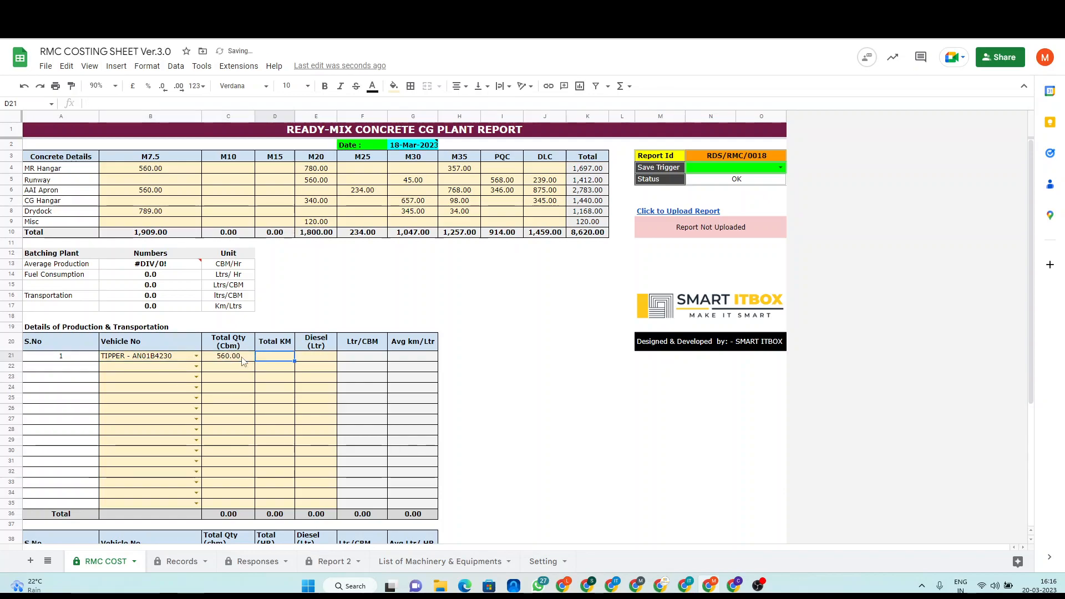
type("56")
key("Tab")
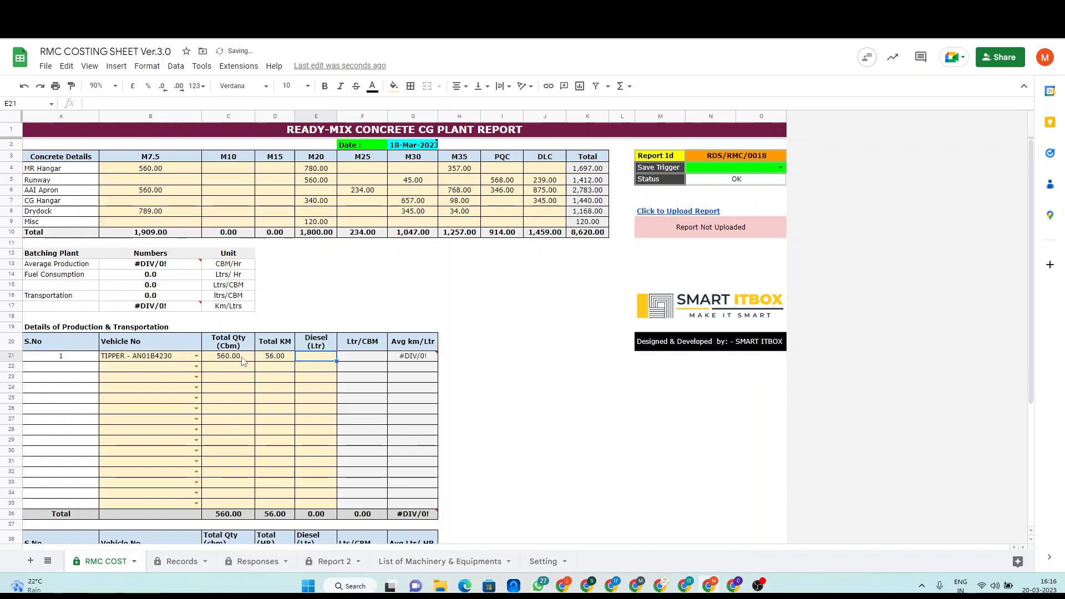
type("23")
key("Return")
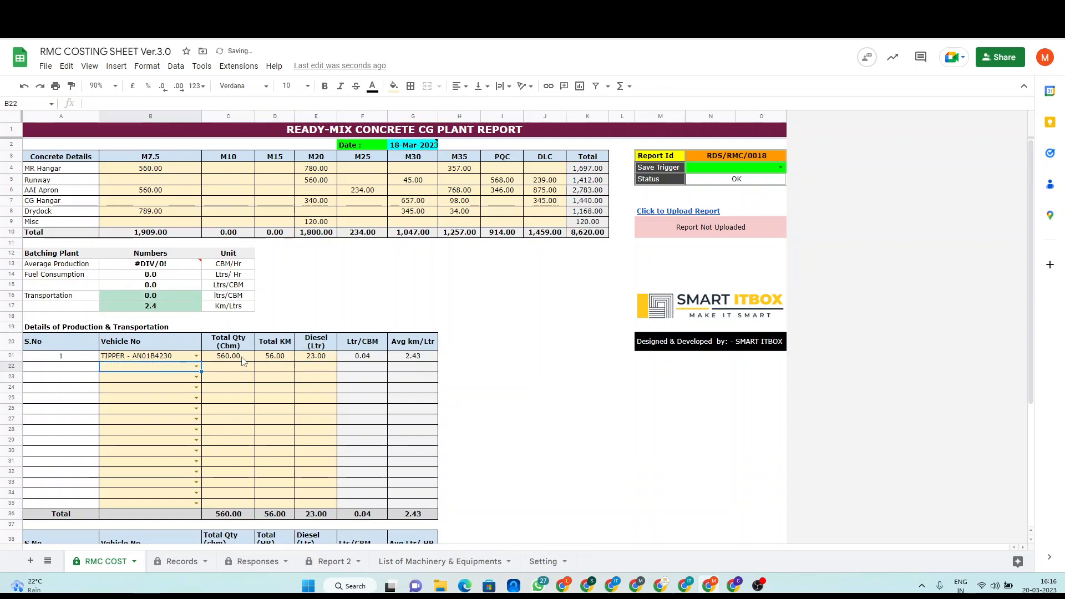
Choose TIPPER - AN01F8724 as the vehicle in the second Production & Transportation row.
key("Return")
key("Down")
key("Down")
key("Down")
key("Down")
key("Down")
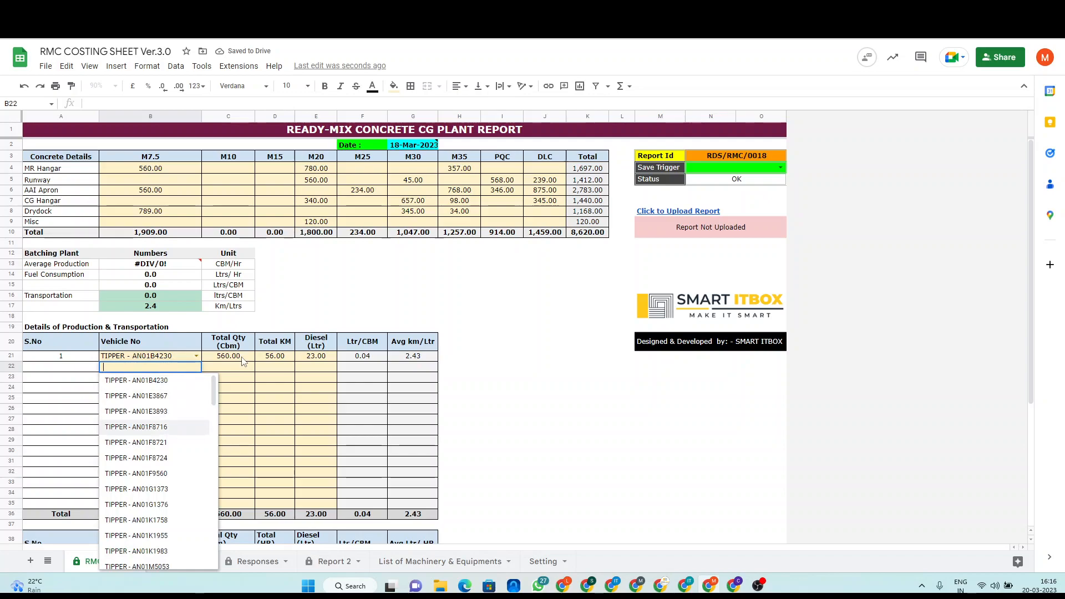
key("Return")
key("Tab")
type("760")
key("Tab")
type("120")
key("Tab")
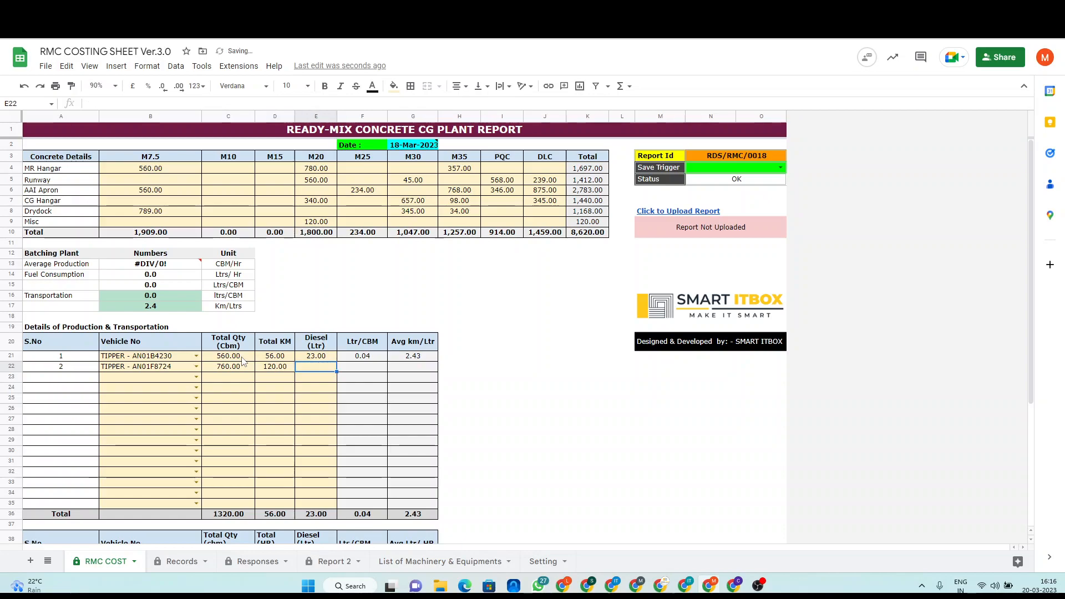
type("38")
key("Return")
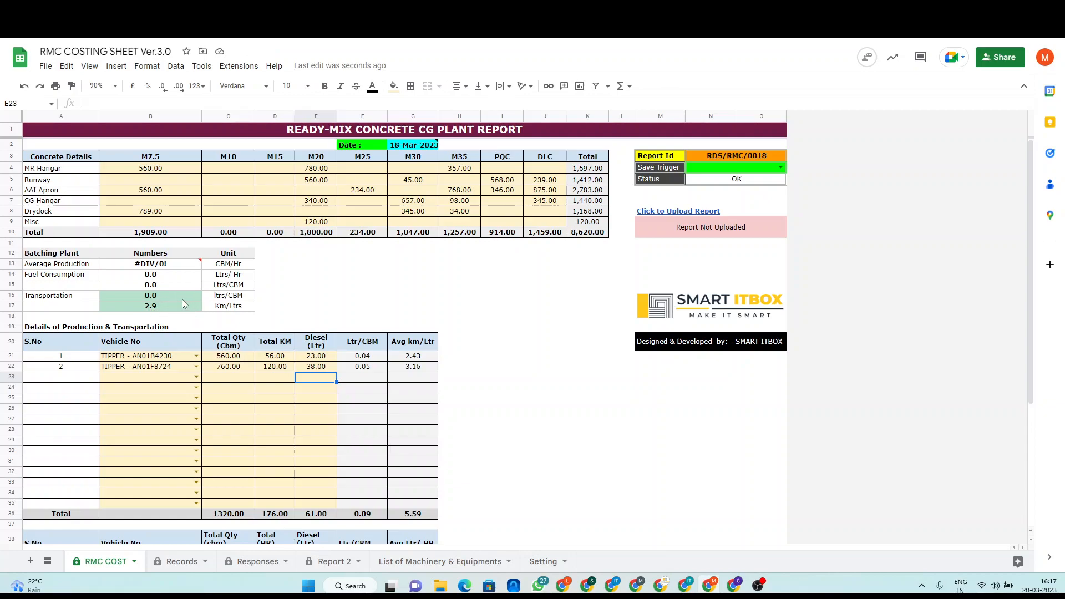
Choose TRANSIT MIXTURE - AN01F9561 as the vehicle in the third Production & Transportation row.
left_click(151, 380)
double_click(152, 380)
key("Down")
key("Down")
key("Down")
key("Down")
key("Down")
key("Down")
key("Down")
key("Down")
key("Down")
key("Down")
key("Down")
key("Down")
key("Down")
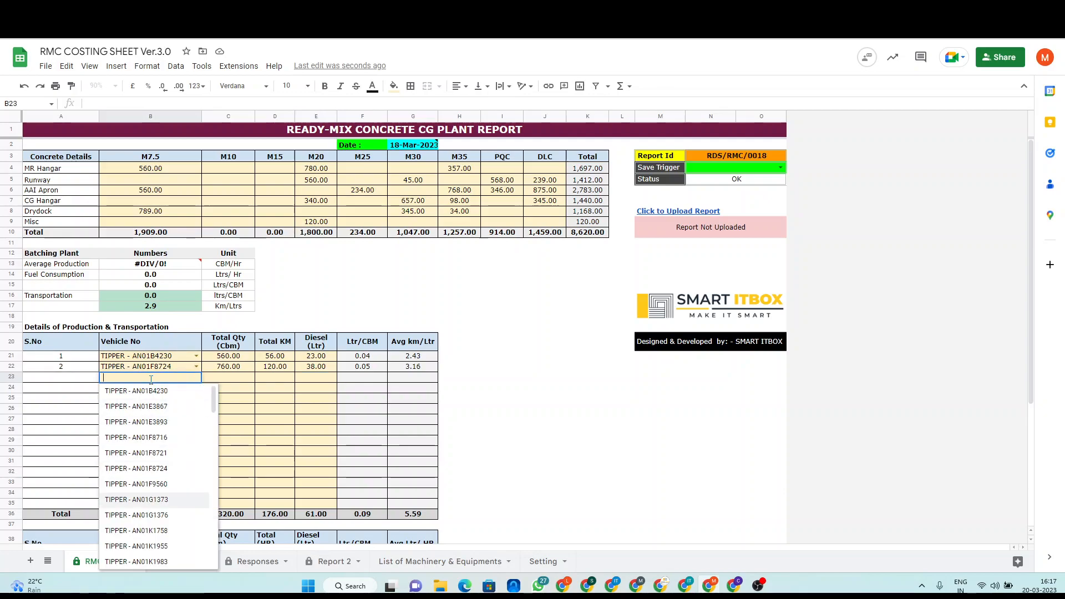
key("Down")
key("Down")
key("Down")
key("Down")
key("Down")
key("Down")
key("Down")
key("Down")
key("Down")
key("Down")
key("Down")
key("Down")
key("Down")
key("Down")
key("Down")
key("Down")
key("Down")
key("Down")
key("Down")
key("Down")
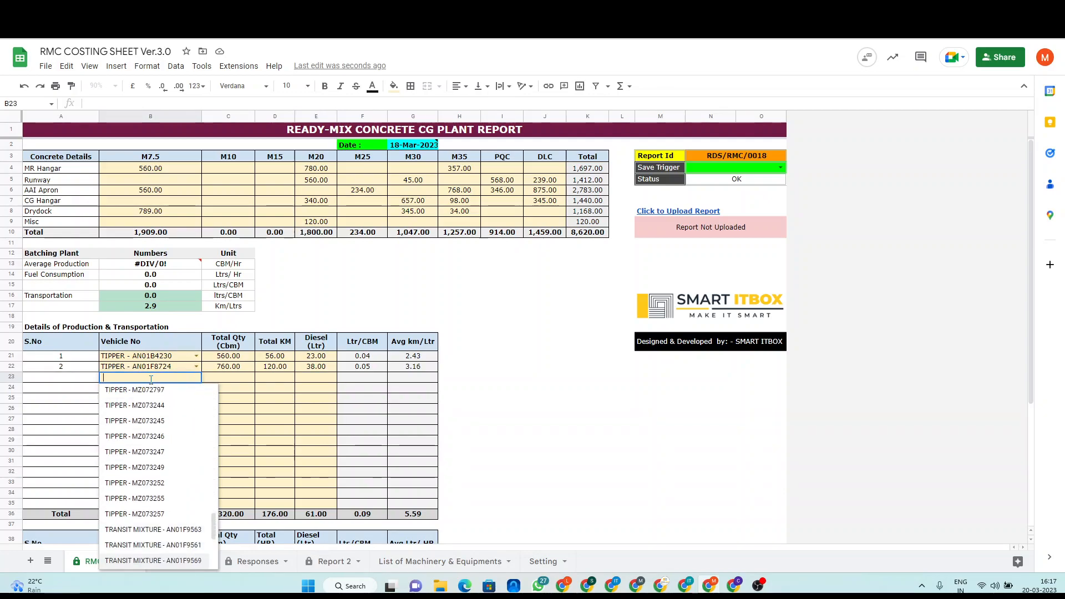
key("Down")
key("Down")
key("Up")
key("Up")
key("Up")
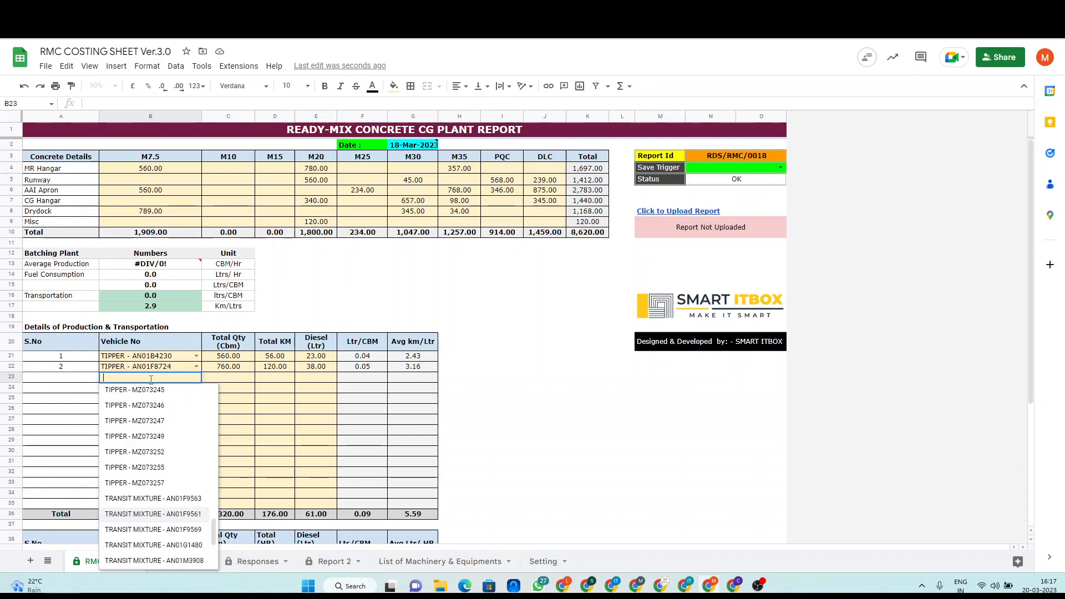
key("Return")
Narrow the vehicle choices with TRA and set a TRANSIT MIXTURE - AN01F vehicle in the fourth row.
type("TRANSIT MIXTURE - AN01F")
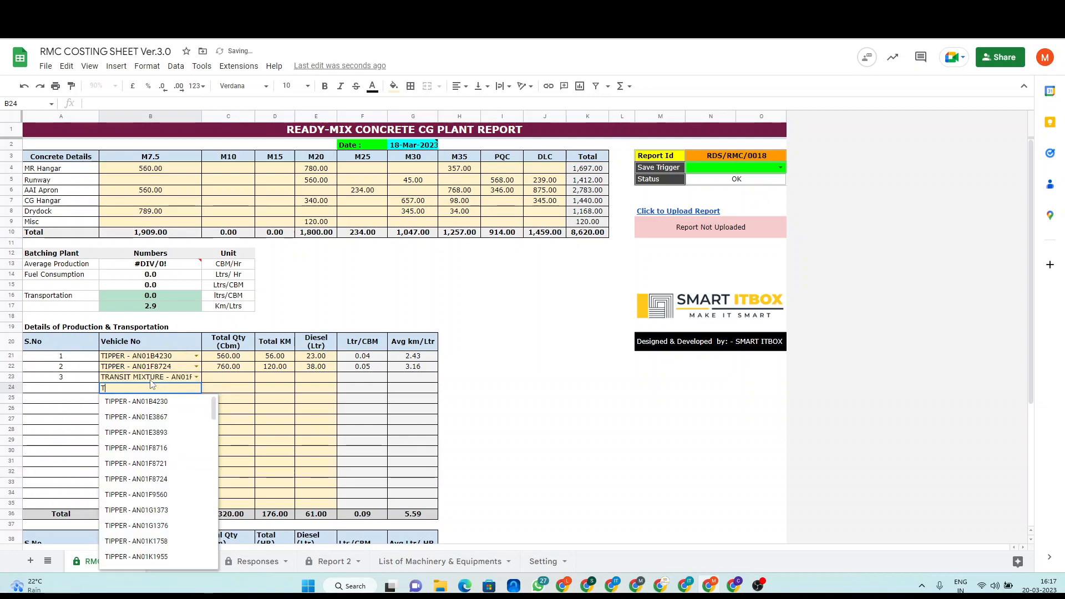
key("Down")
key("Down")
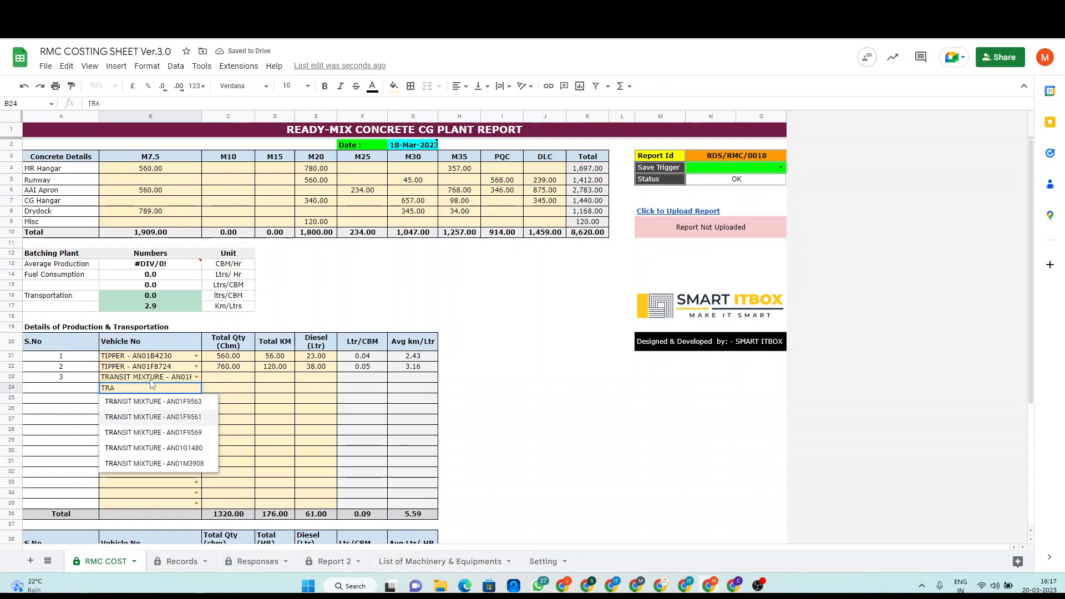
key("Tab")
Enter Total Qty 650 for the third vehicle row and 347 for the fourth.
key("Up")
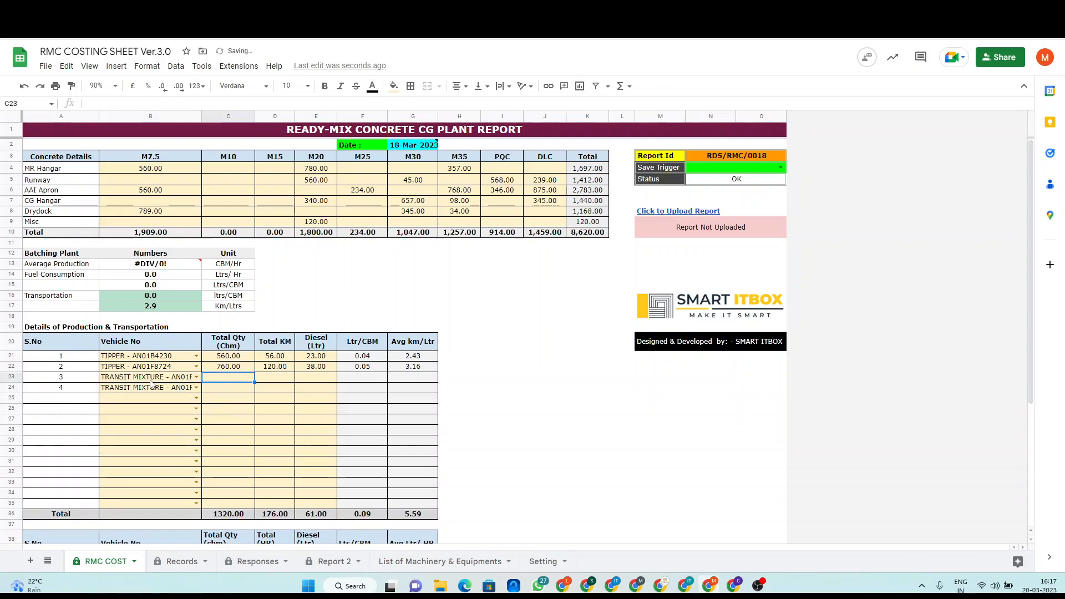
type("650")
key("Return")
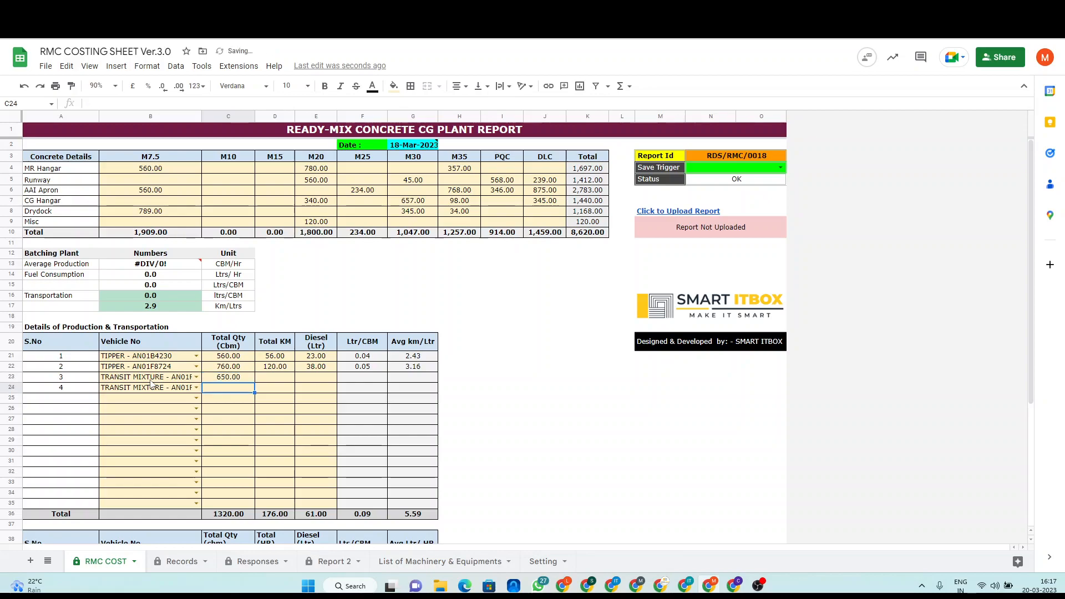
type("347")
key("Tab")
Enter Total KM 12 for the third vehicle row and 45 for the fourth.
key("Up")
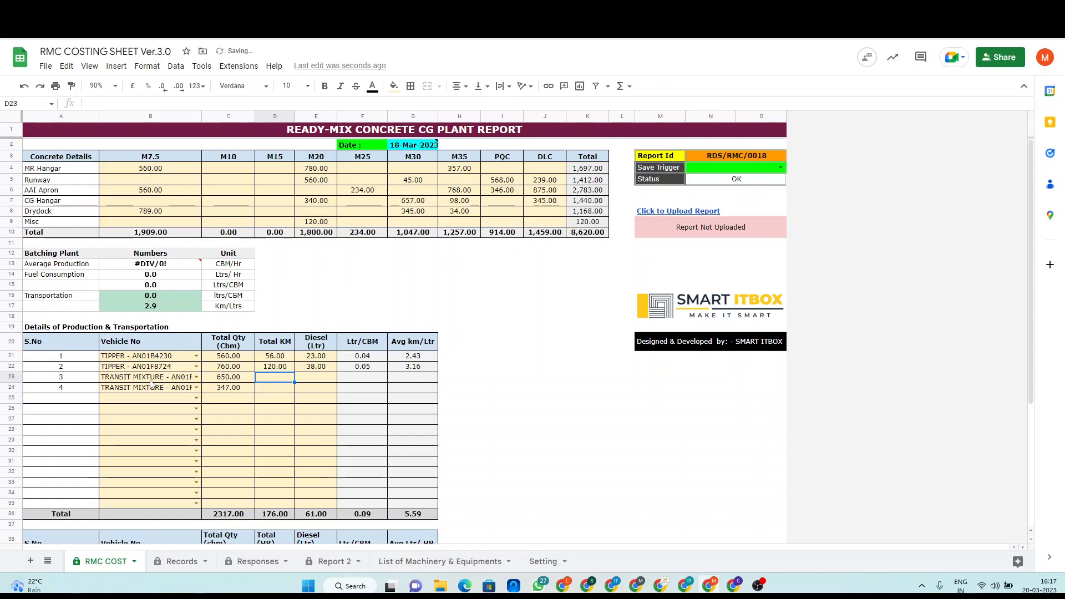
type("12")
key("Return")
type("45")
key("Tab")
Enter Diesel 3 for the third vehicle row and 9 for the fourth.
key("Up")
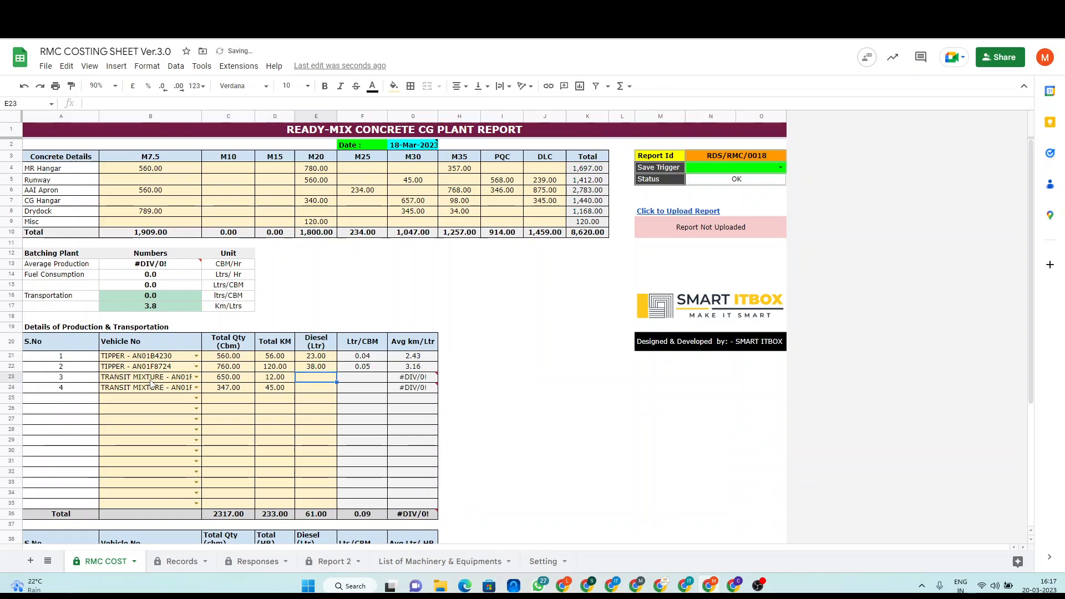
type("3")
key("Return")
type("9")
key("Return")
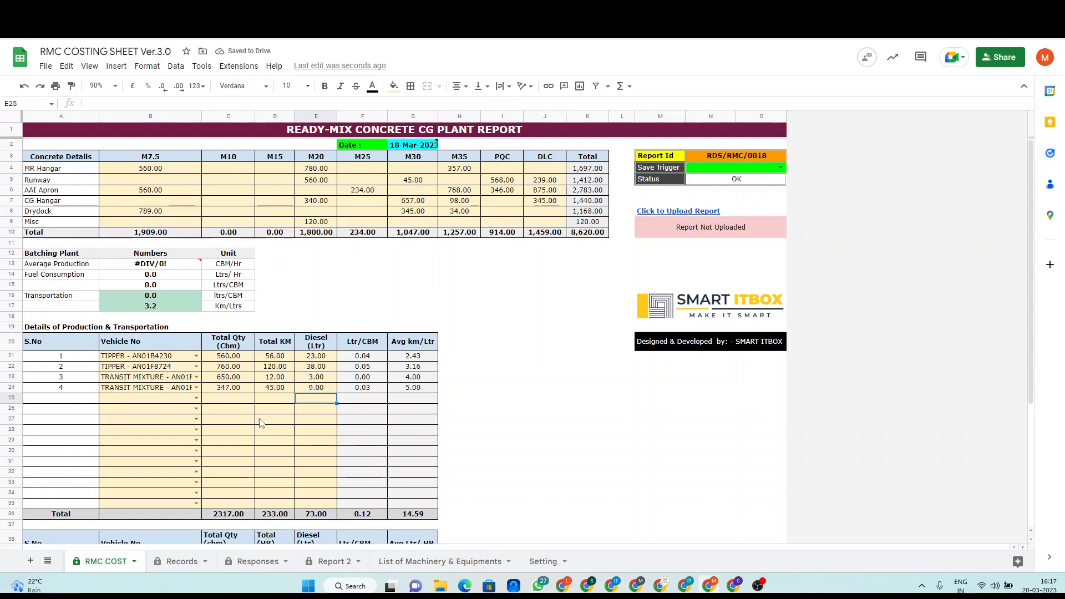
Choose HIRE: TIPPER Q3424 as the vehicle in the fifth Production & Transportation row.
scroll(280, 427, "down", 1)
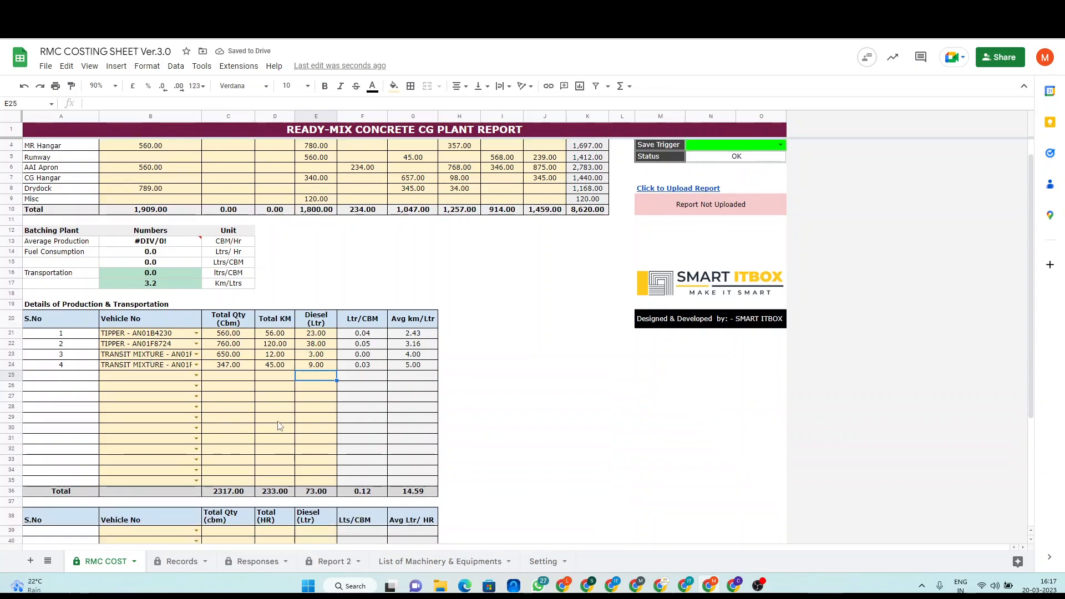
left_click(196, 375)
left_click(196, 376)
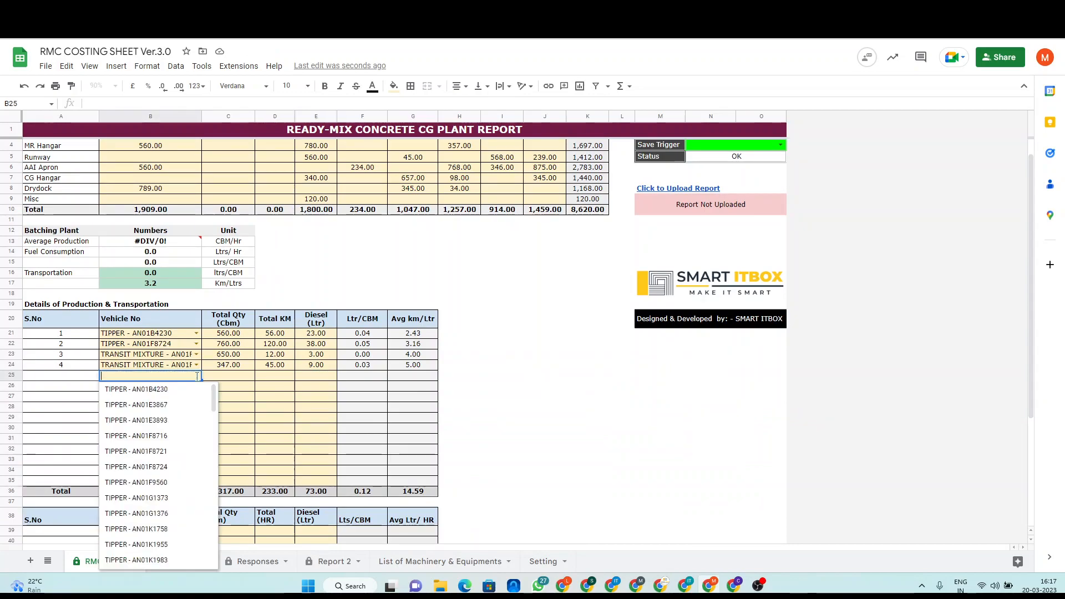
scroll(169, 484, "down", 10)
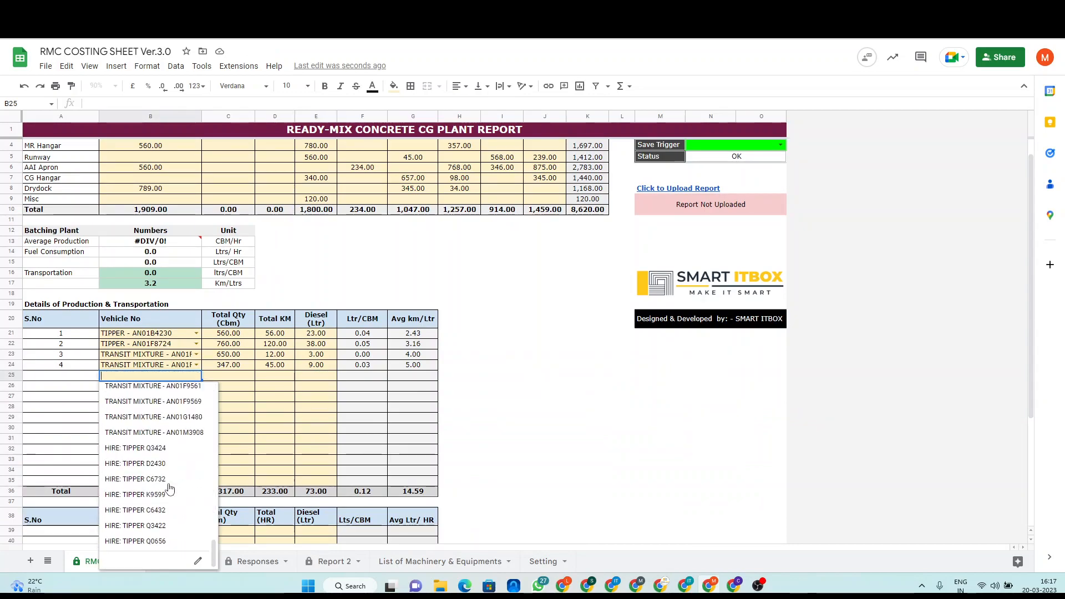
left_click(134, 449)
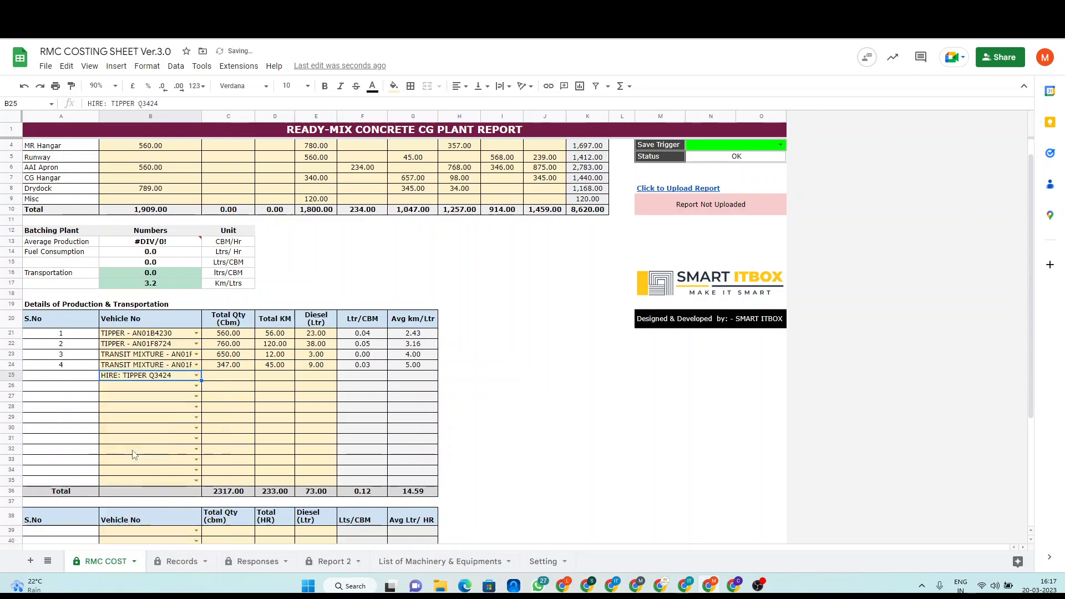
Filter the sixth row's vehicle choices with TIP and choose HIRE: TIPPER K9599.
left_click(196, 387)
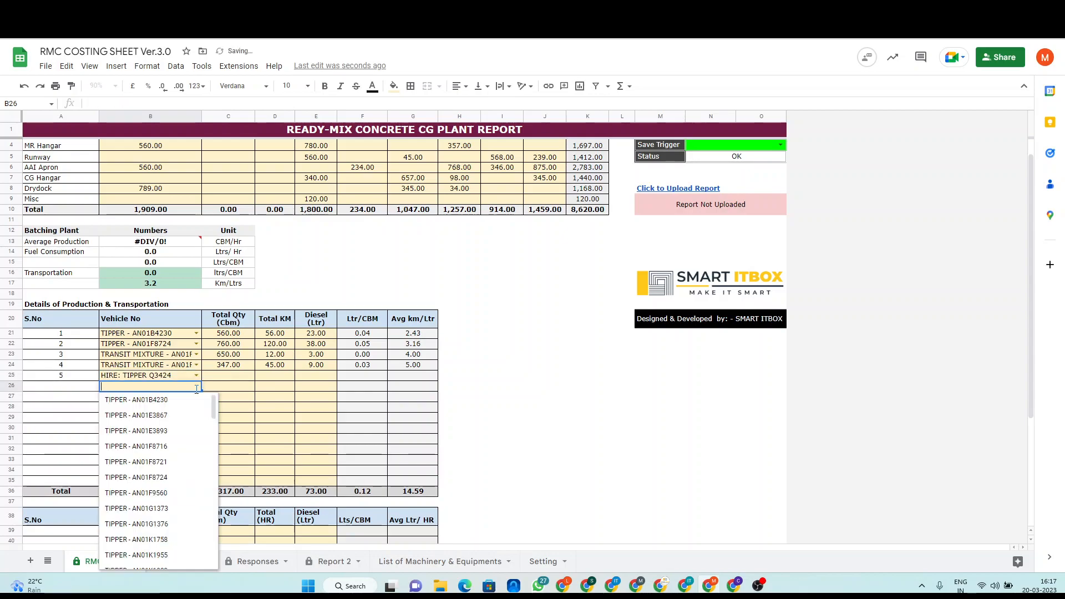
scroll(150, 504, "down", 5)
scroll(150, 503, "down", 3)
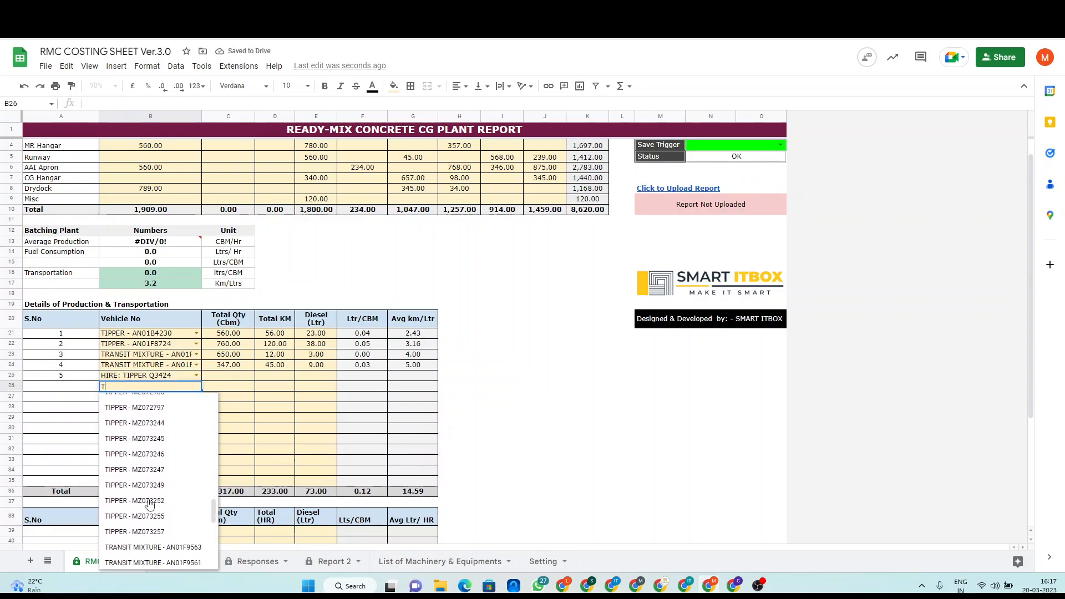
type("TIP")
scroll(164, 518, "down", 10)
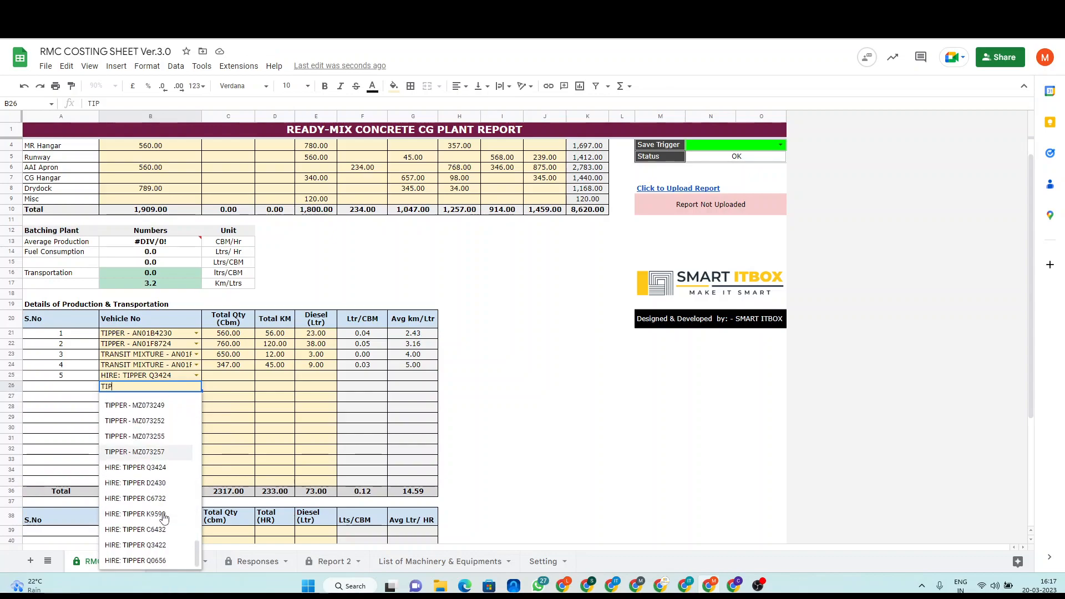
left_click(141, 514)
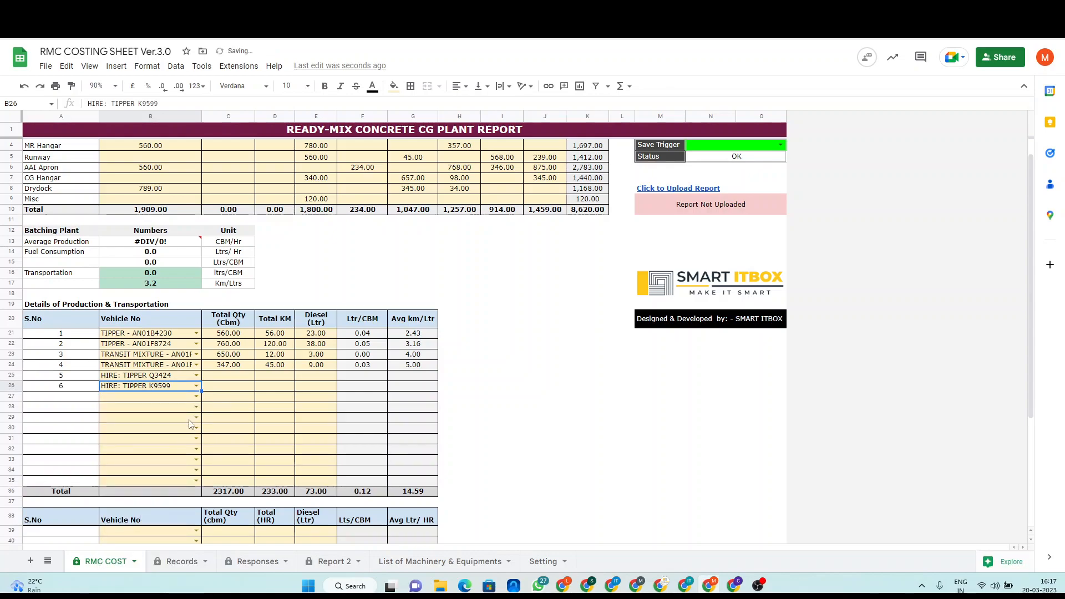
left_click_drag(159, 334, 159, 369)
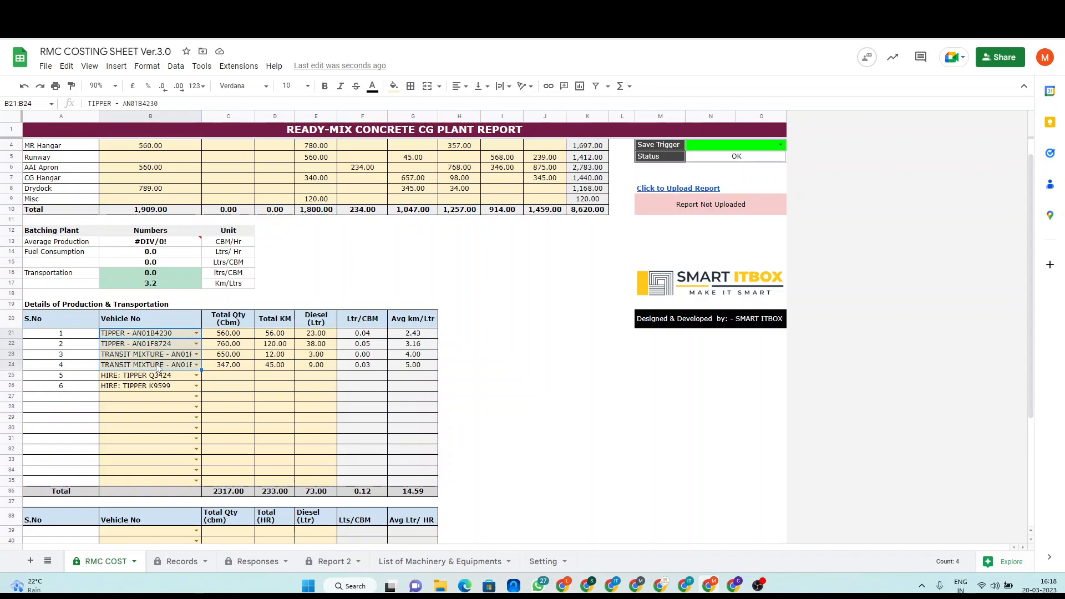
left_click(158, 409)
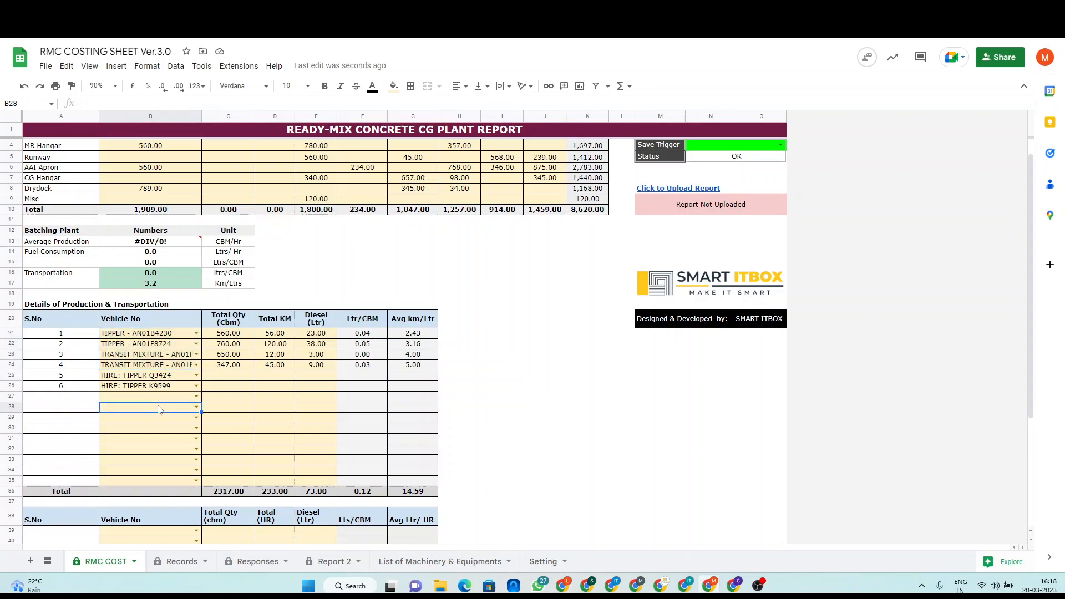
Enter Total Qty 120 for HIRE: TIPPER Q3424 and 180 for HIRE: TIPPER K9599.
left_click(237, 379)
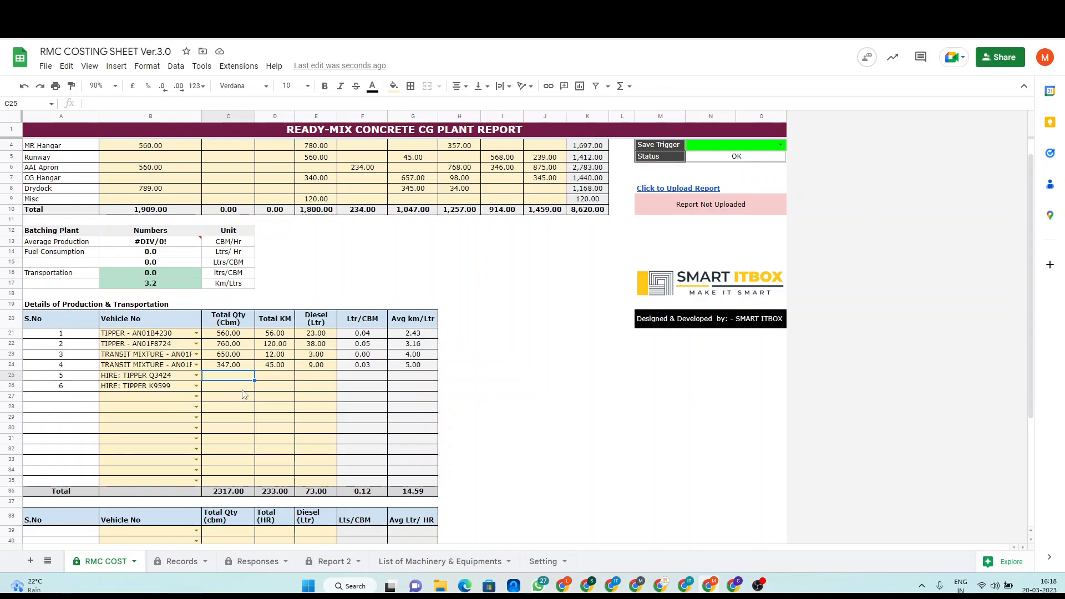
type("120")
key("Return")
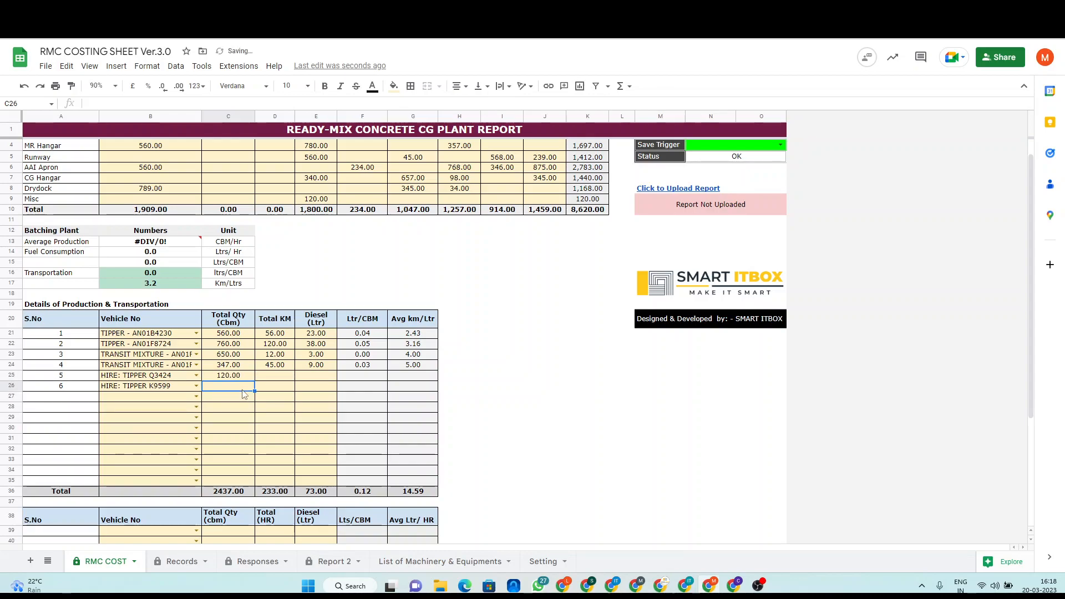
type("180")
key("Tab")
Enter Total KM 23 for HIRE: TIPPER Q3424 and 54 for HIRE: TIPPER K9599.
key("Up")
type("23")
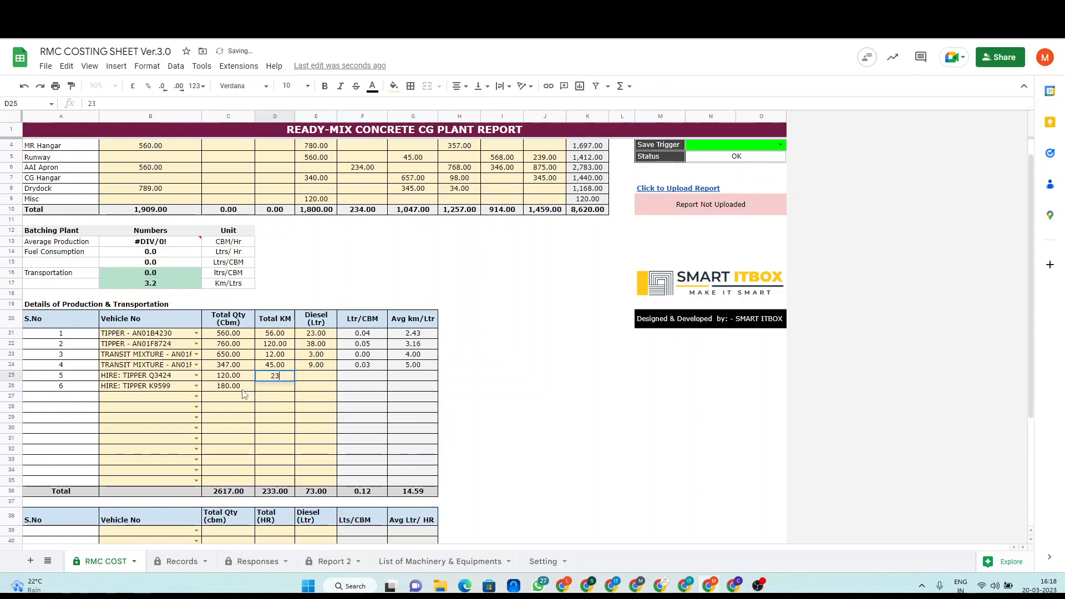
key("Return")
type("54")
key("Tab")
Enter Diesel 4 for HIRE: TIPPER Q3424 and 13 for HIRE: TIPPER K9599.
key("Up")
type("4")
key("Return")
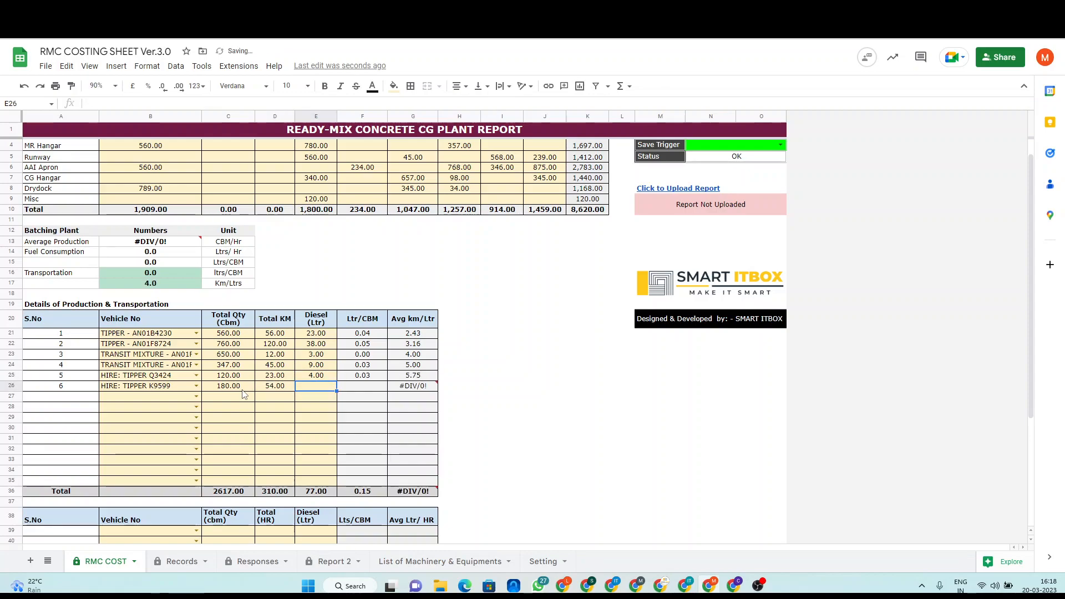
type("13")
key("Return")
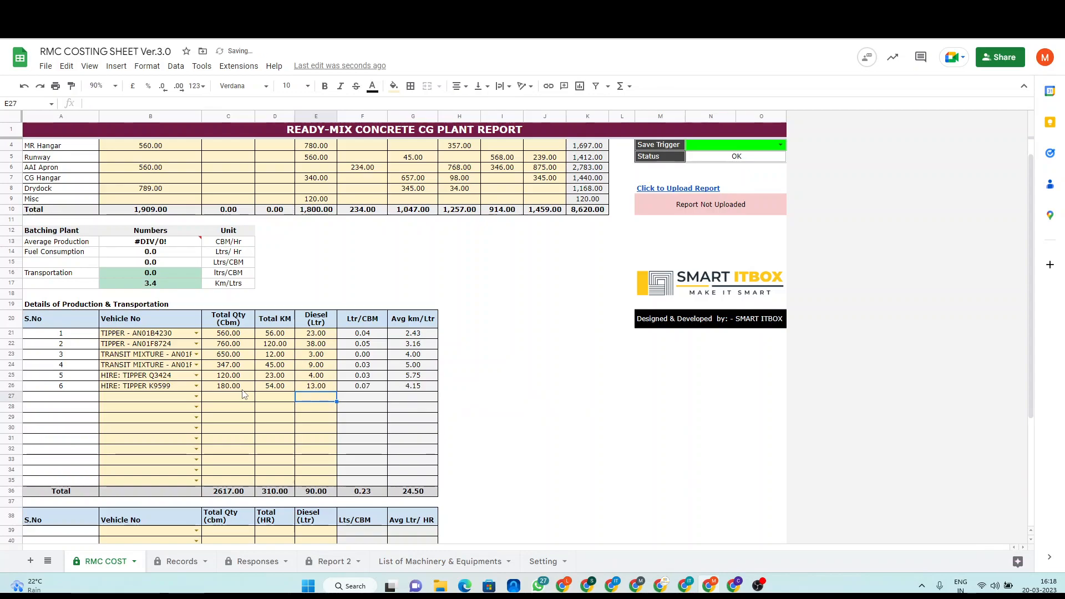
Choose DG 62.5 KVA - 1 in the first row of the hour-based table below the transport vehicles.
scroll(244, 395, "down", 2)
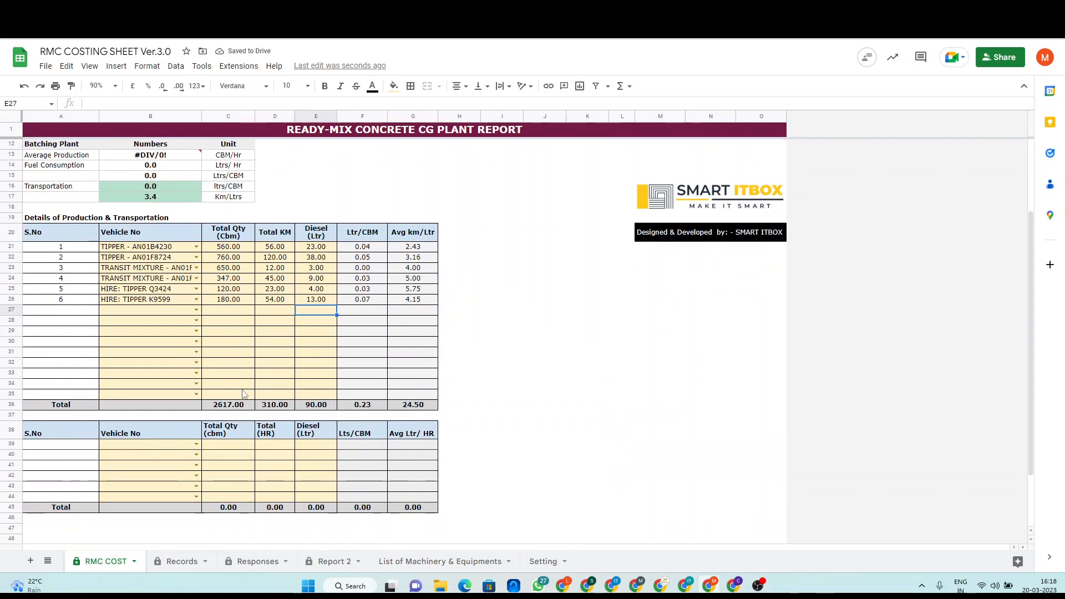
scroll(244, 395, "down", 1)
left_click(148, 406)
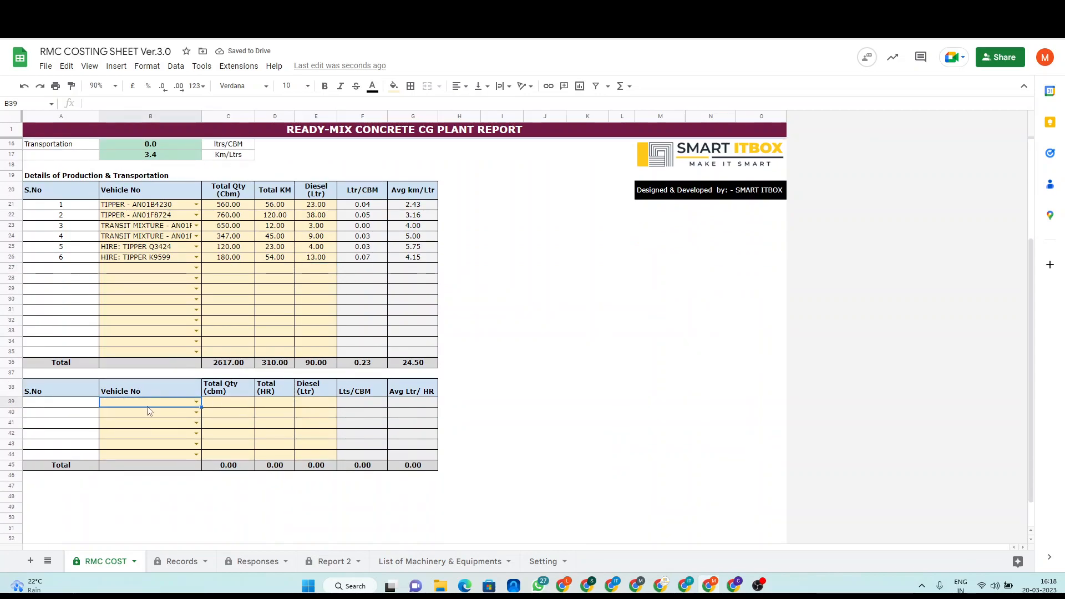
type("D")
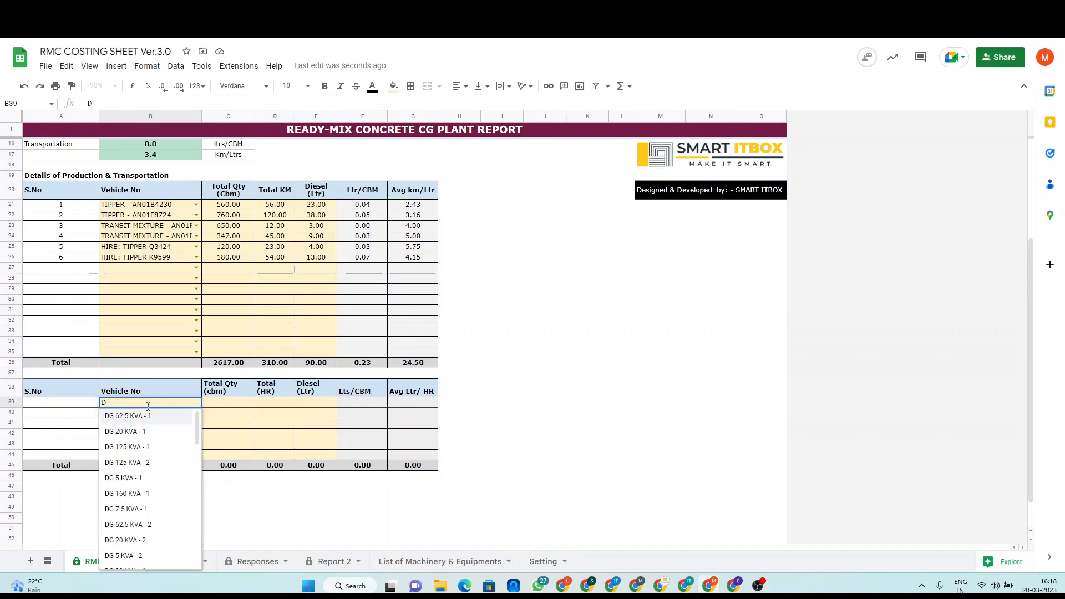
left_click(149, 414)
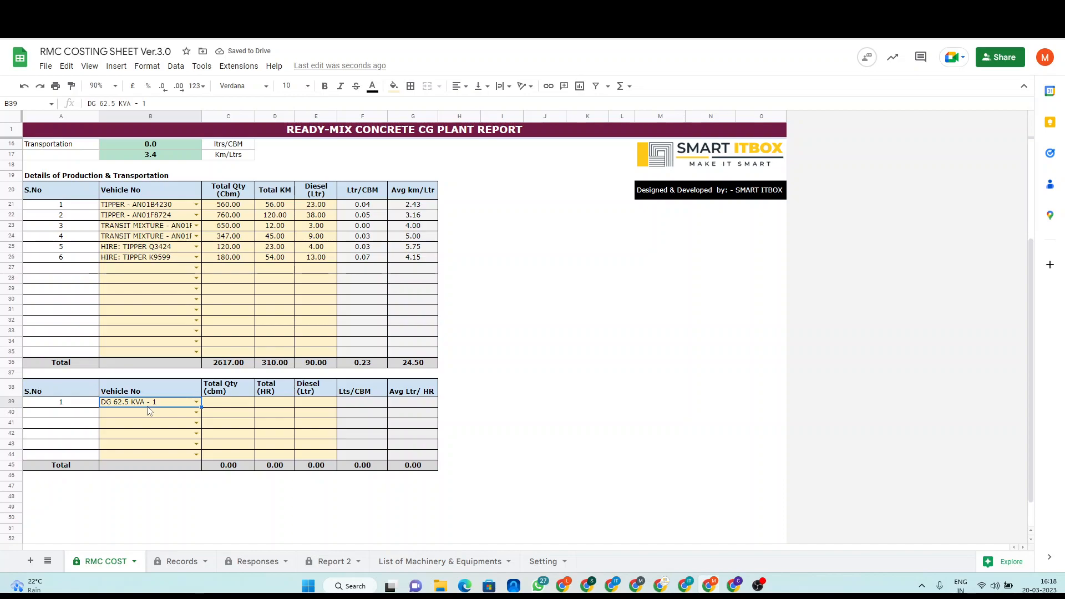
Enter Total Qty 234, Total HR 7 and Diesel 28 for DG 62.5 KVA - 1.
key("Tab")
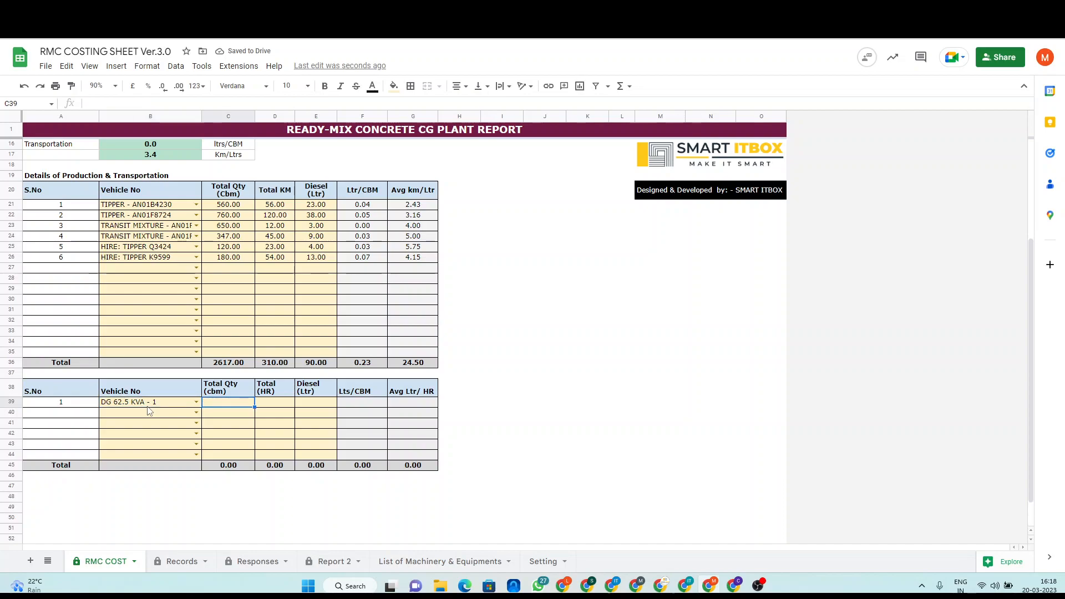
type("234")
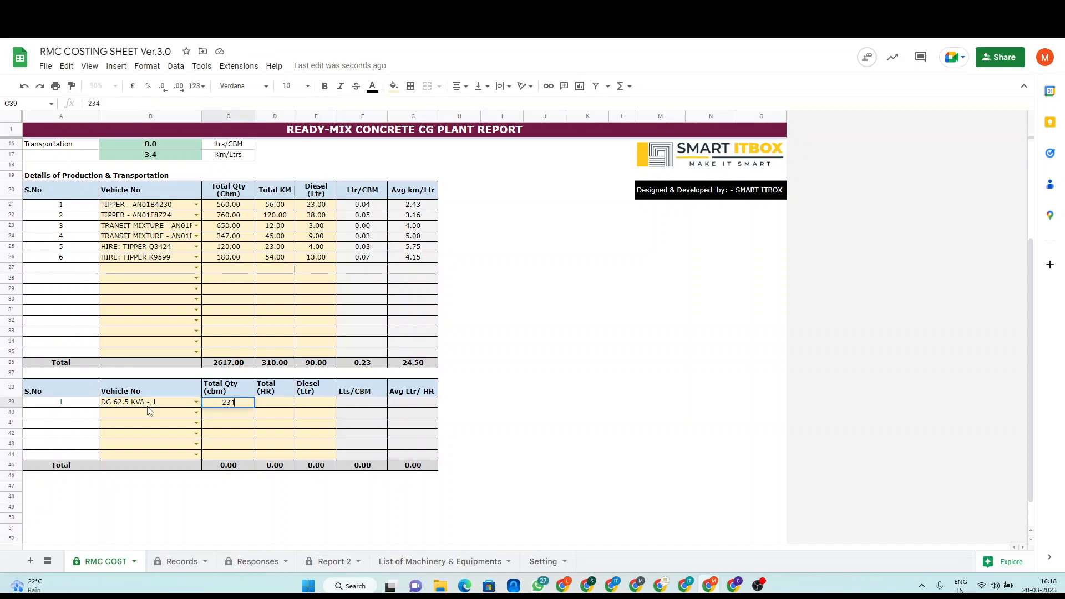
key("Tab")
type("7")
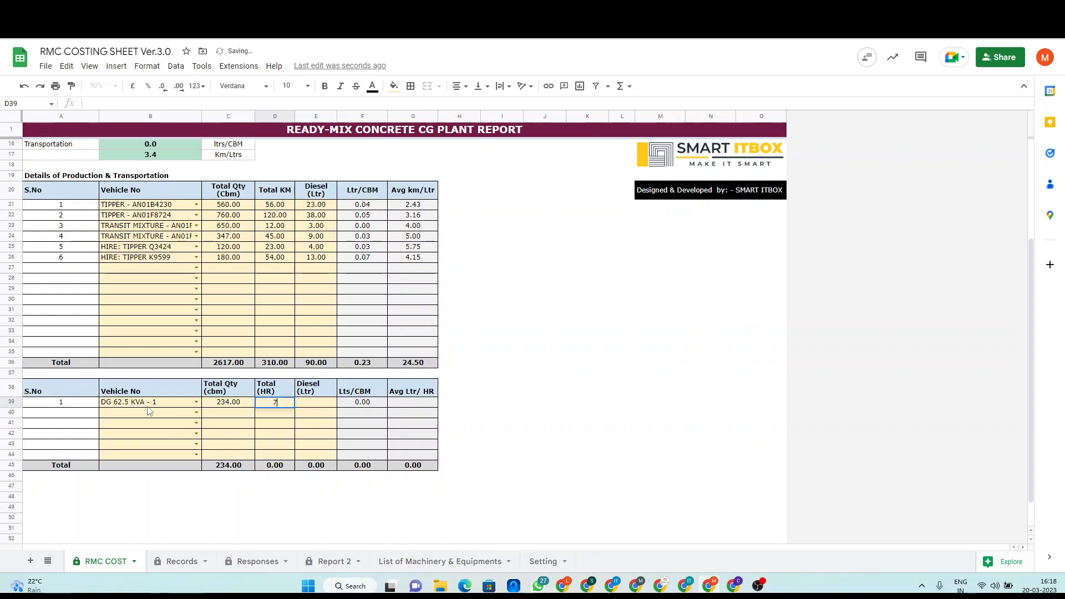
key("Tab")
type("28")
key("Return")
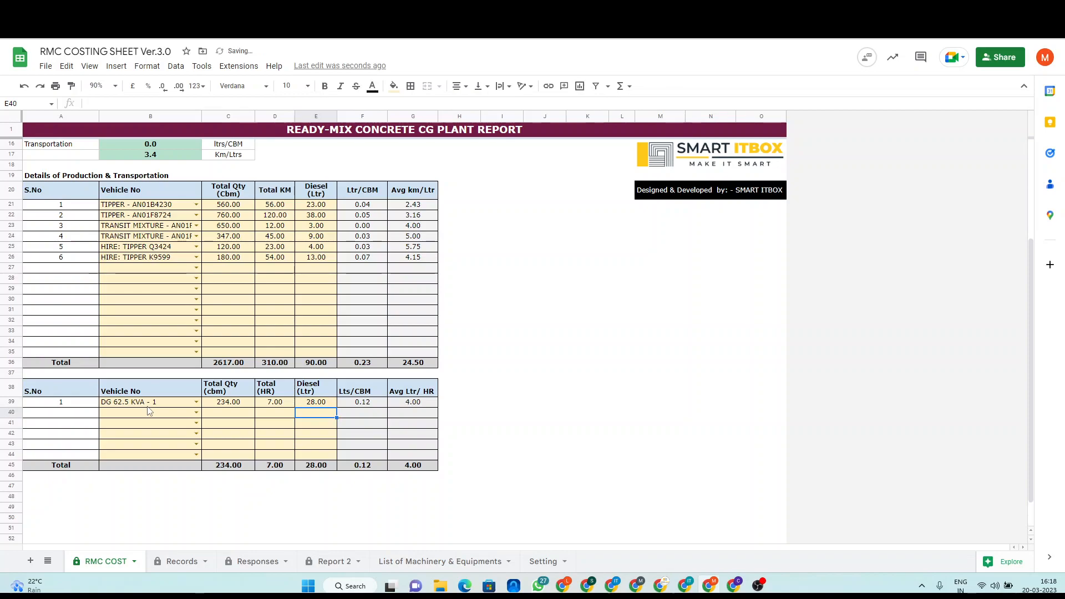
Choose DG 125 KVA - 2 as the vehicle in the second row of the hour-based table.
left_click(149, 411)
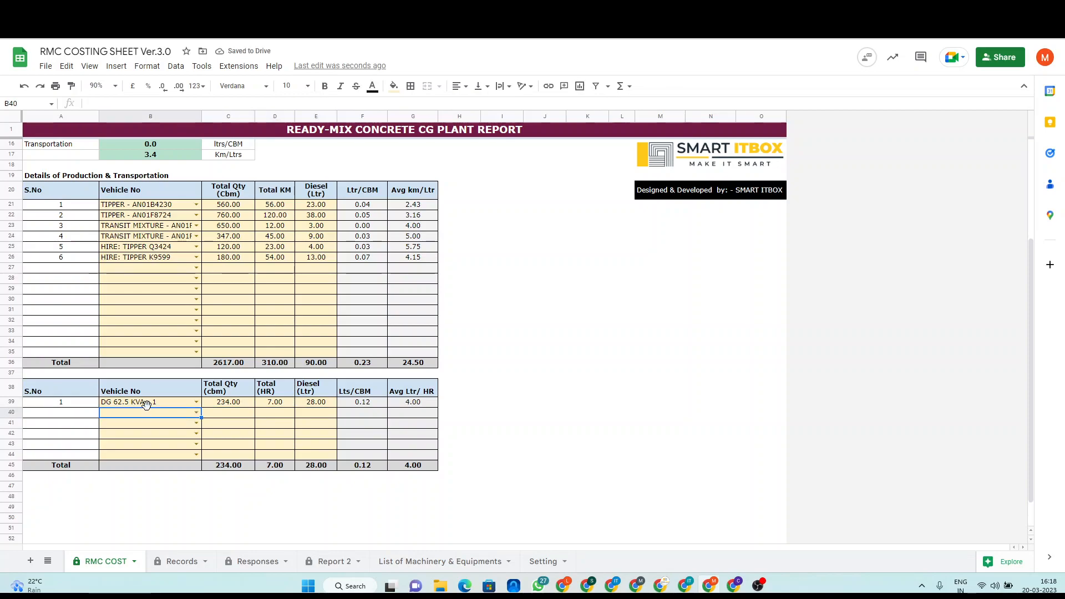
type("DG")
key("Down")
key("Down")
key("Down")
key("Down")
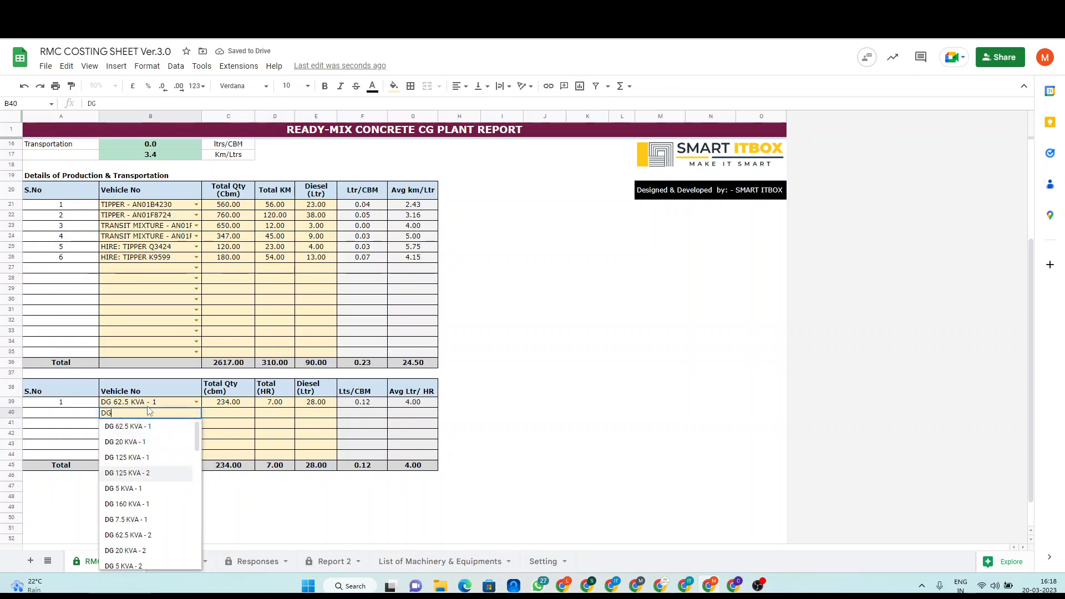
key("Tab")
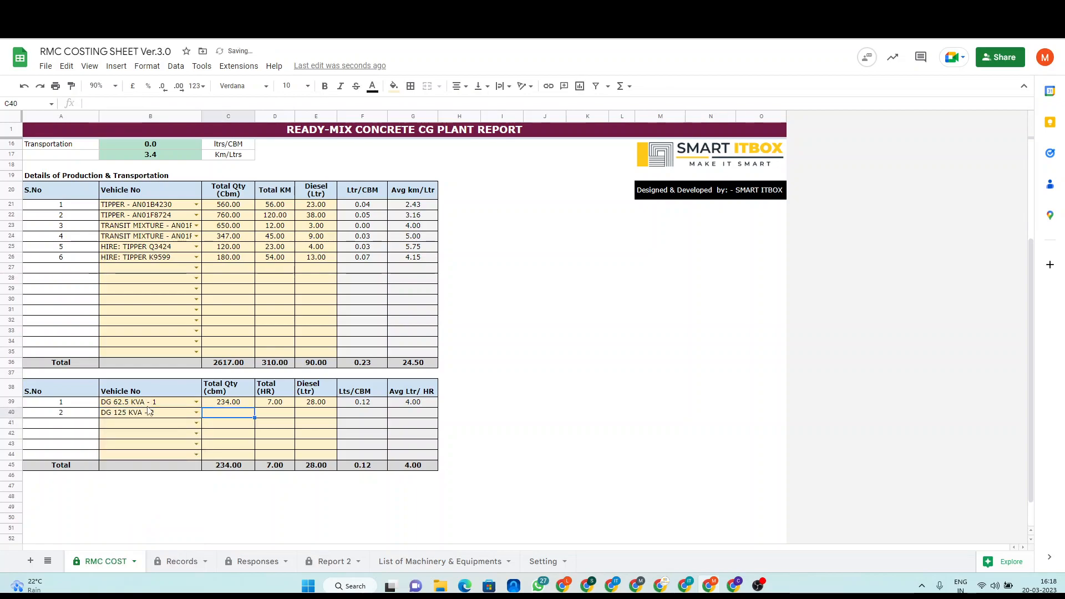
Enter Total Qty 125, Total HR 15 and Diesel 45 for DG 125 KVA - 2.
type("125")
key("Tab")
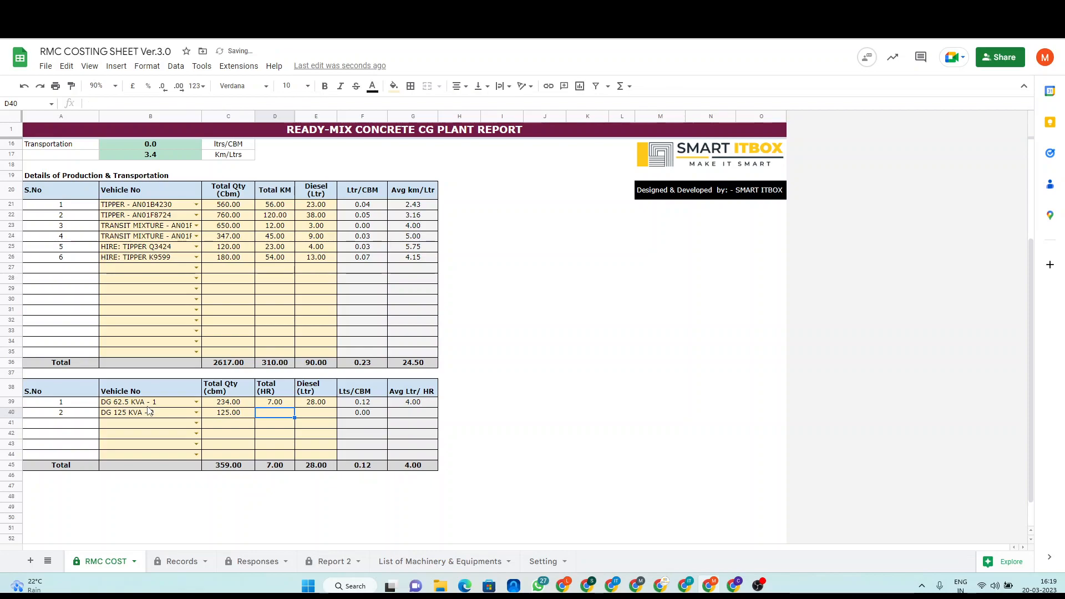
type("15")
key("Tab")
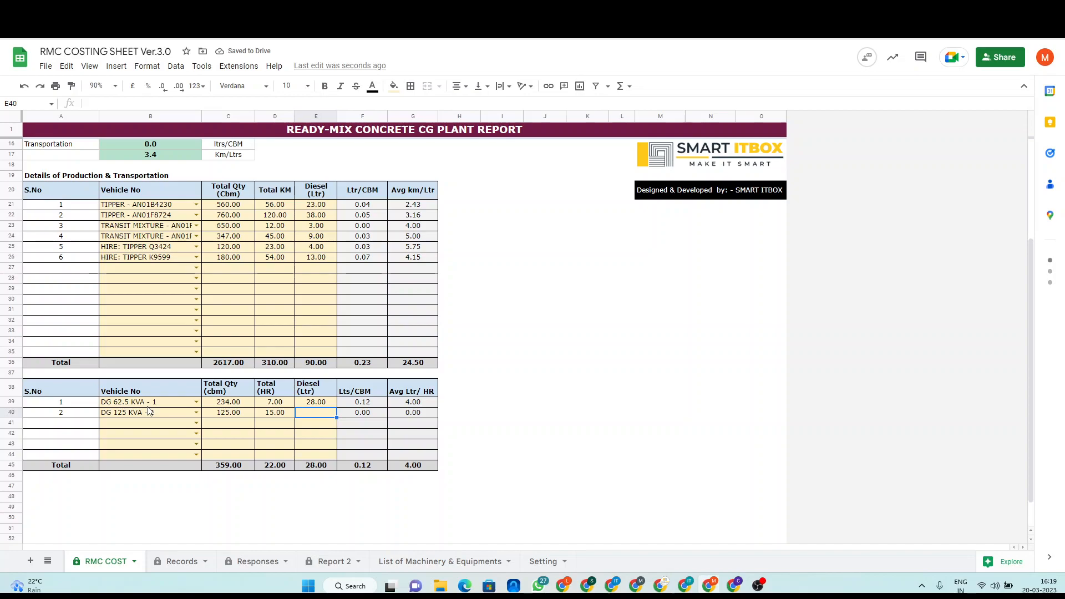
type("45")
key("Return")
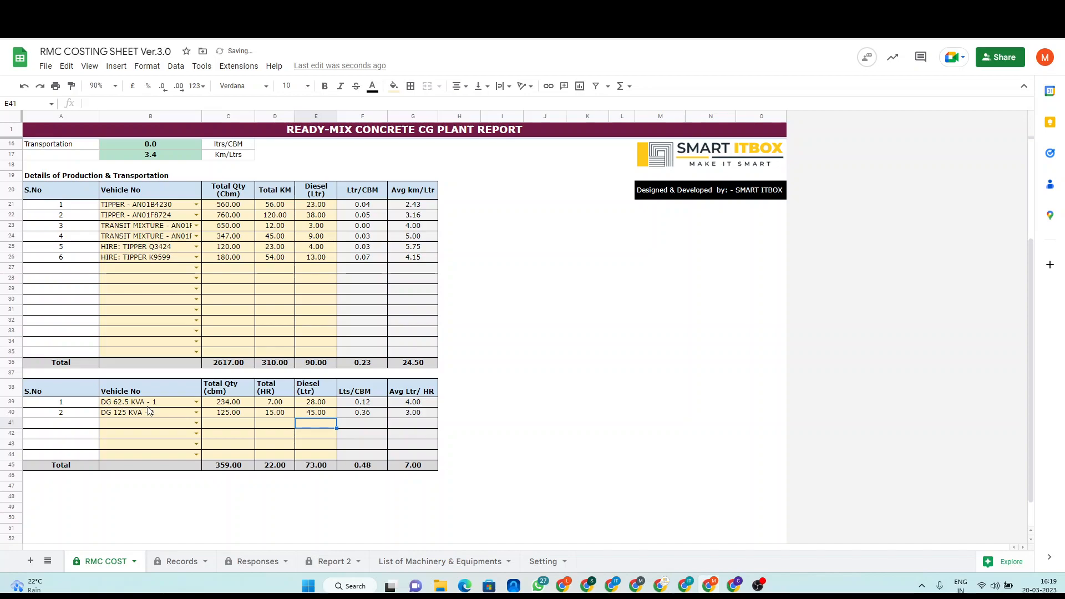
Choose DG 30 KVA - 1 as the vehicle in the third row of the hour-based table.
key("Left")
key("Left")
key("Left")
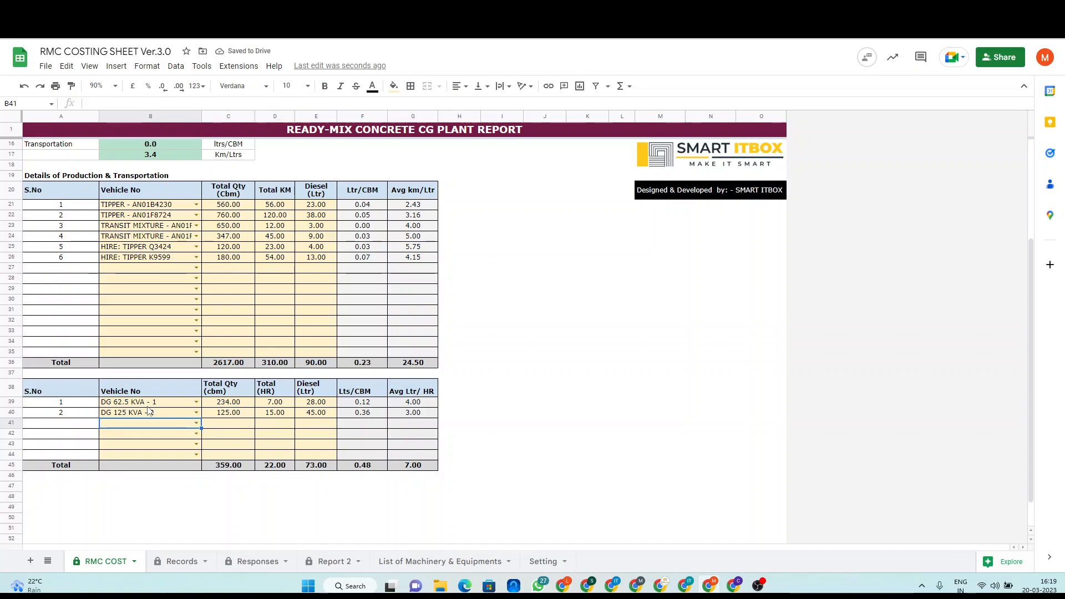
key("Return")
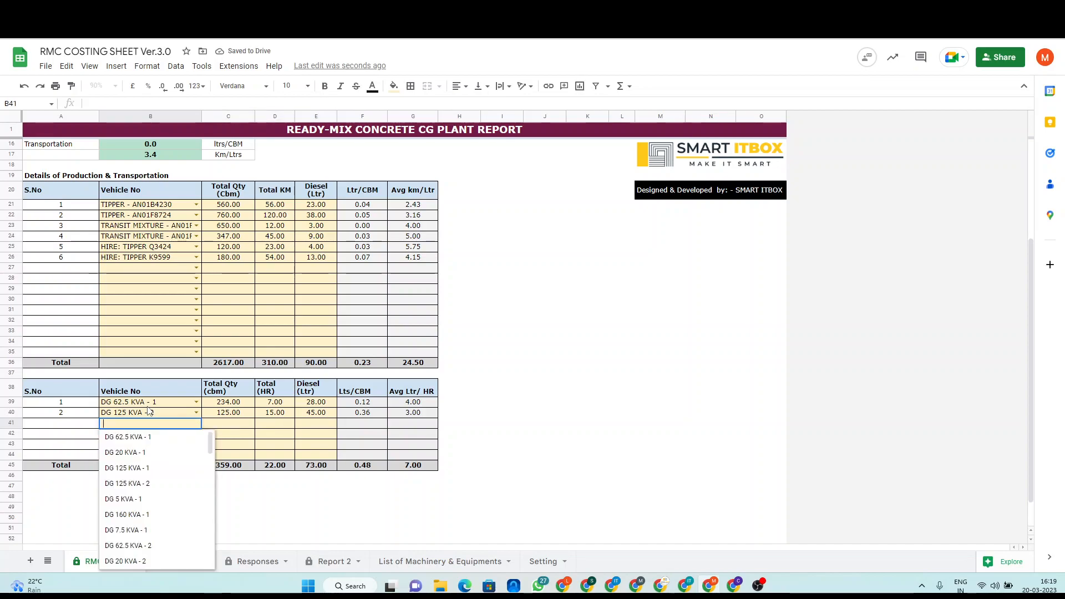
scroll(127, 560, "down", 1)
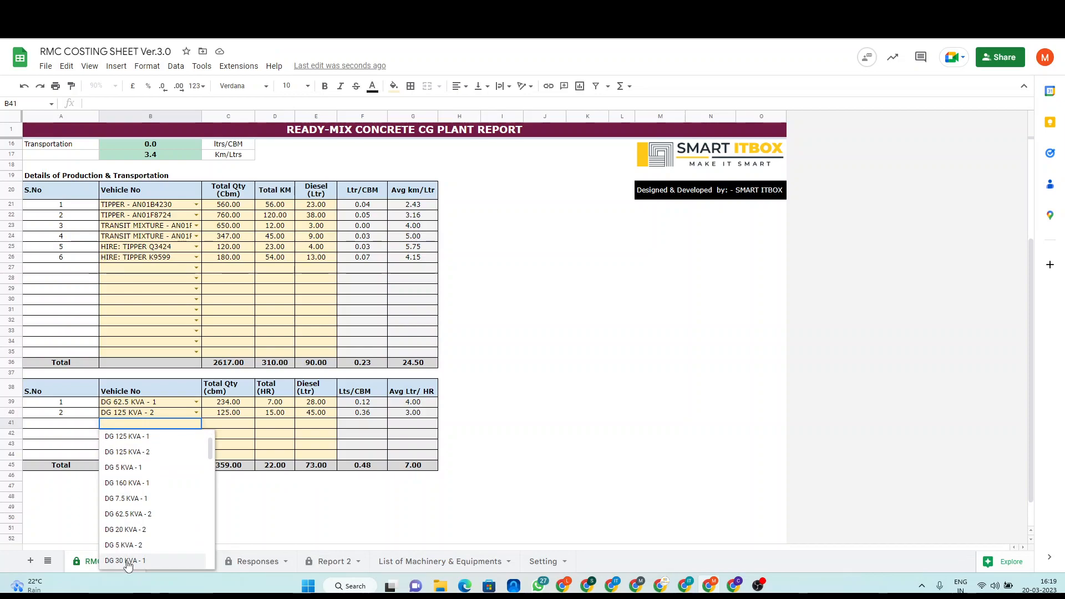
left_click(127, 561)
Enter Total Qty 80, Total HR 23 and Diesel 56 for DG 30 KVA - 1.
key("Right")
type("15.")
type("0")
key("Right")
type("23")
key("Right")
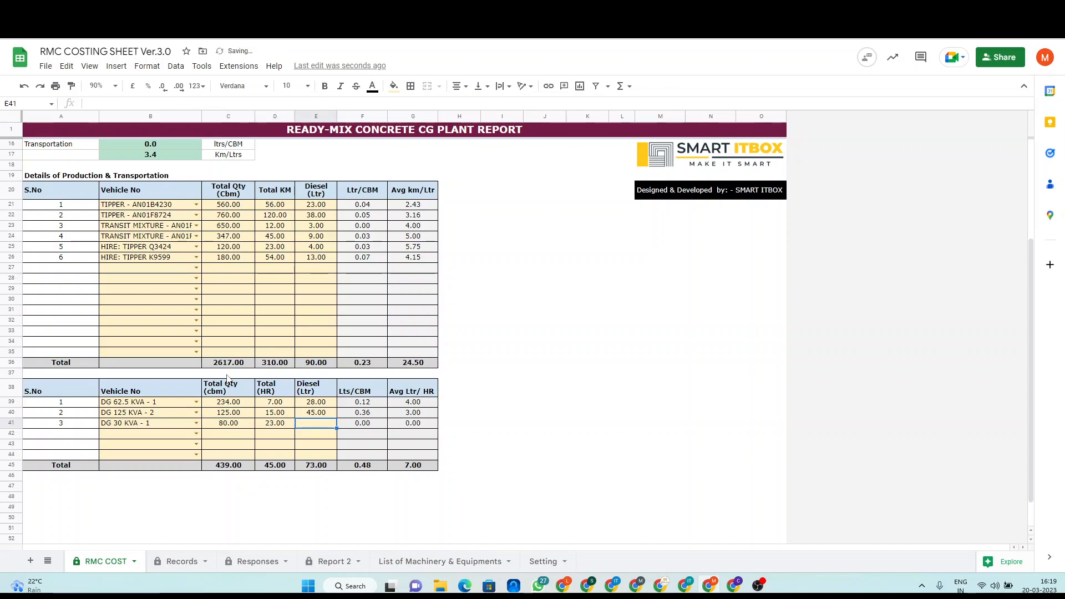
type("56")
key("Return")
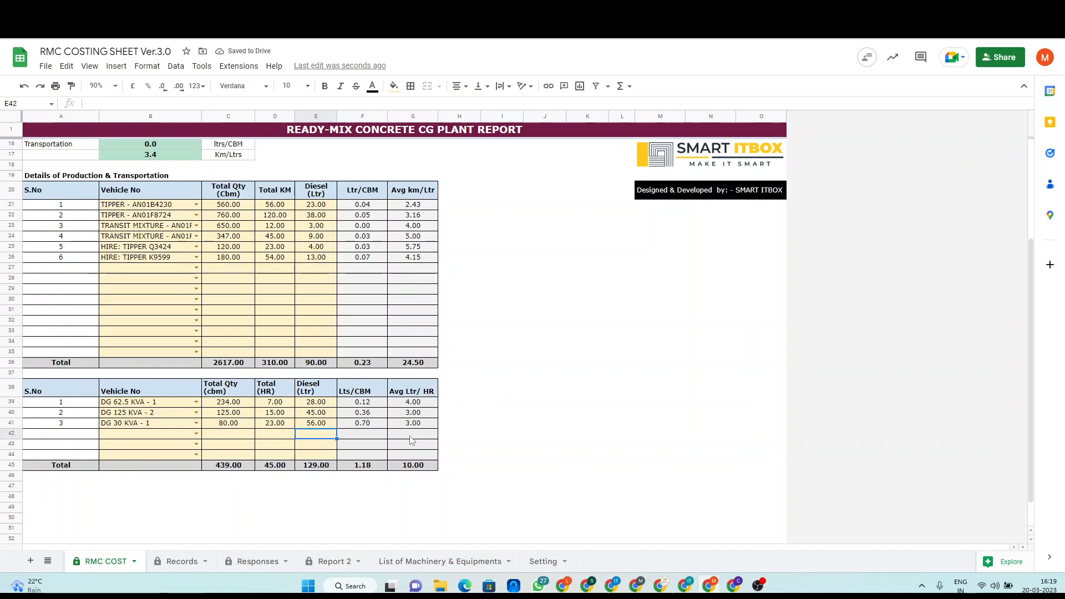
Open the report uploading form through the report's Click to Upload Report link.
scroll(466, 419, "up", 3)
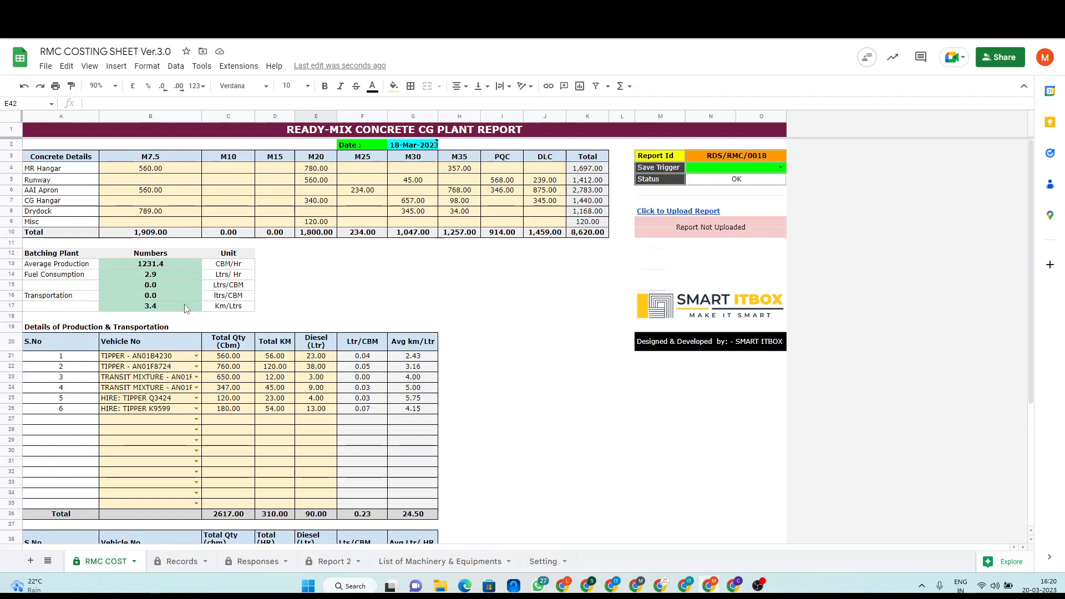
scroll(515, 370, "down", 3)
scroll(516, 372, "up", 3)
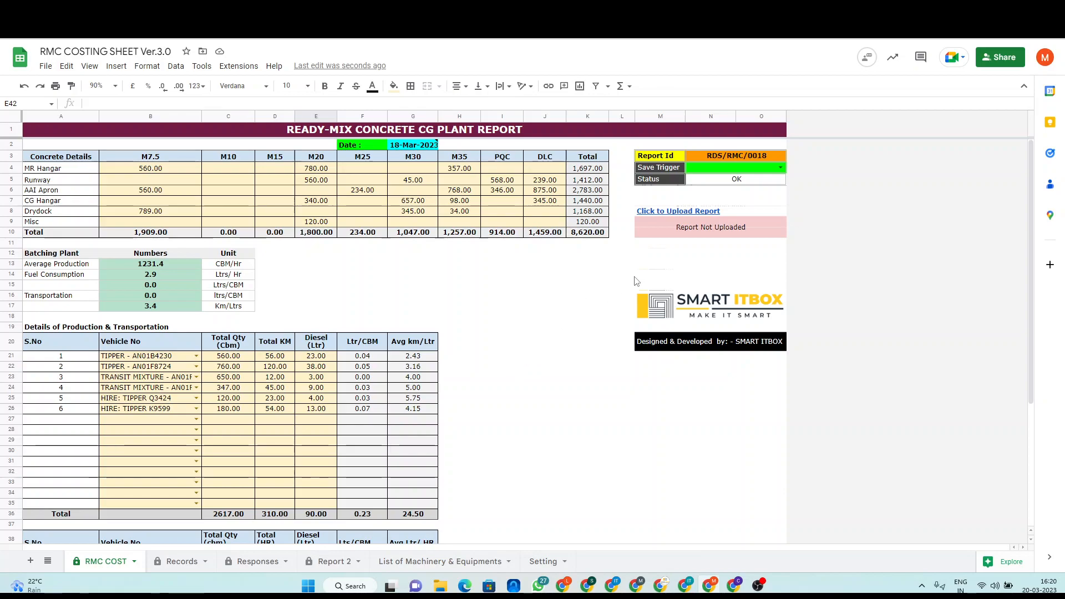
left_click(667, 214)
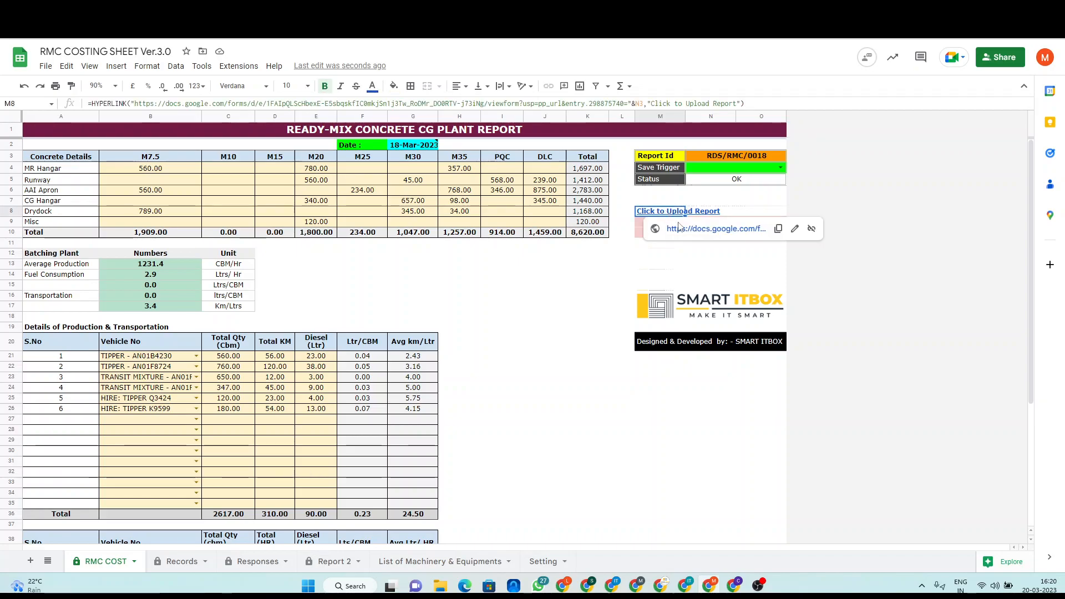
left_click(688, 228)
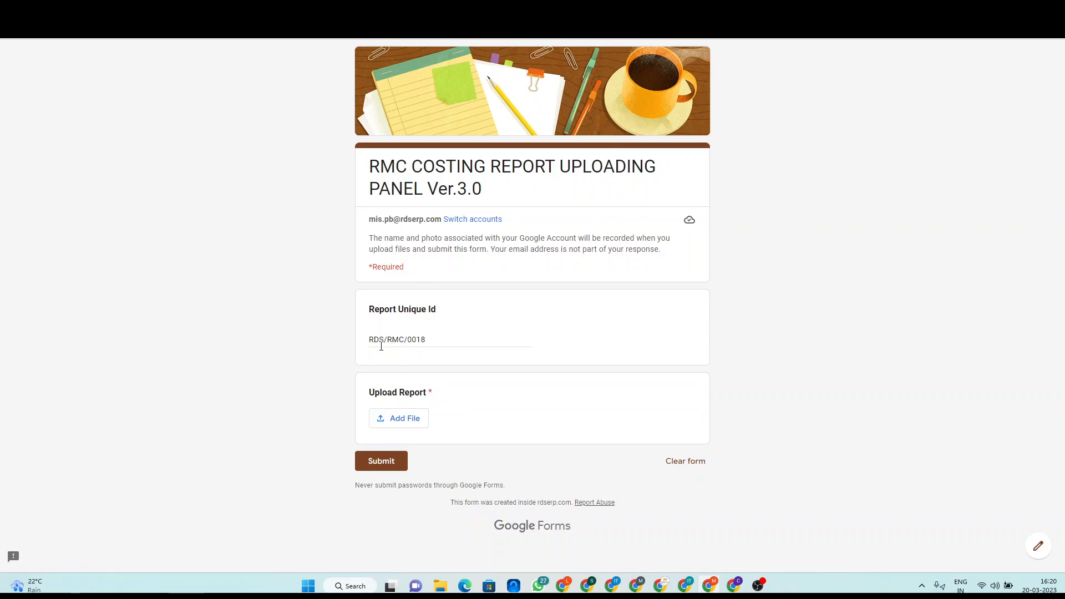
Attach the image av3 under Upload Report and submit the form.
left_click(409, 422)
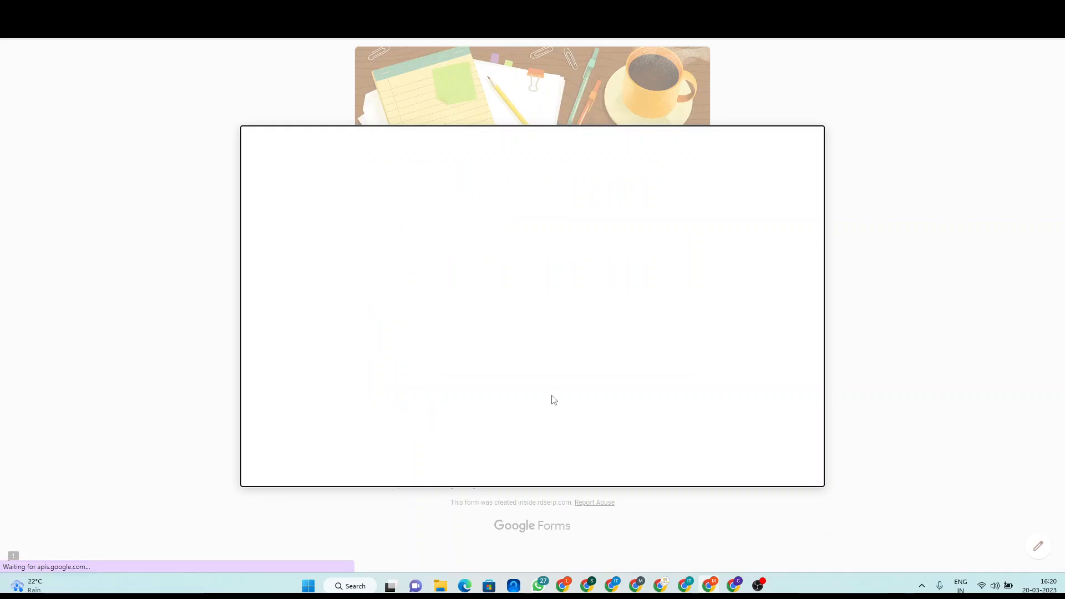
left_click(536, 394)
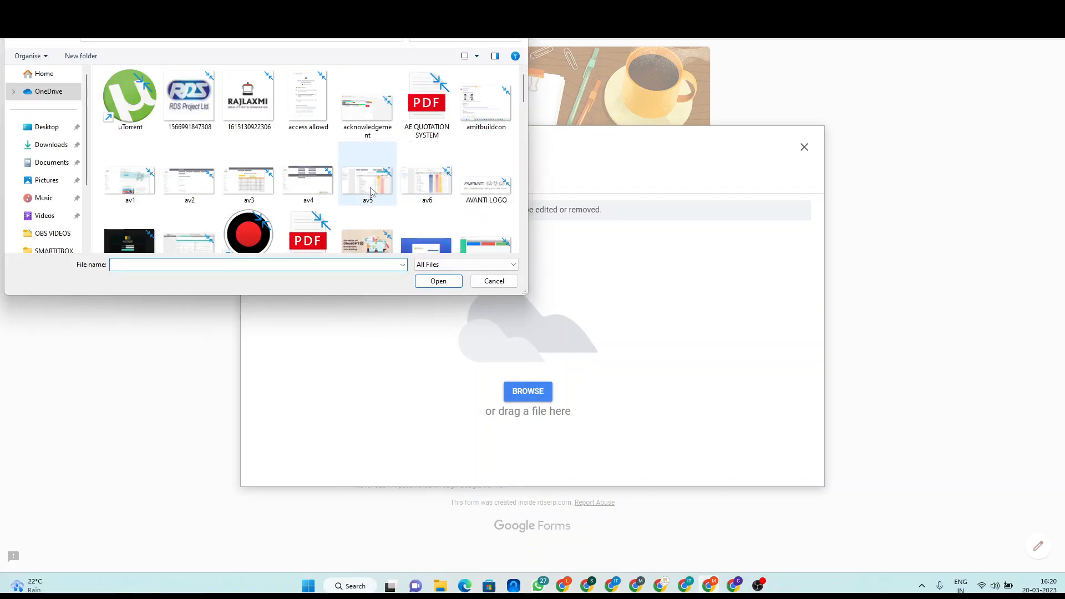
scroll(371, 191, "down", 2)
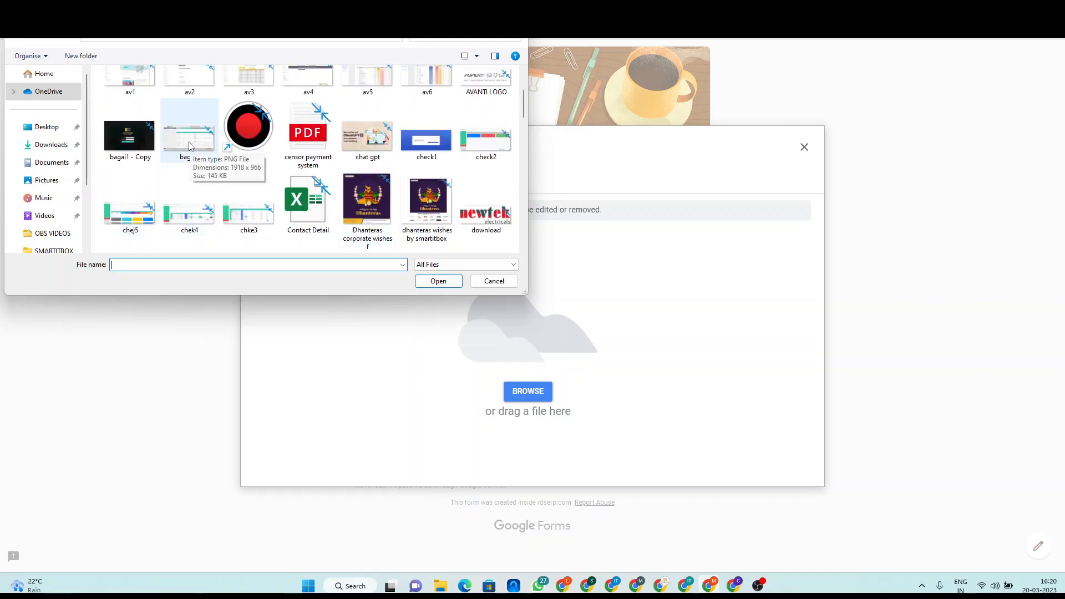
left_click(249, 78)
left_click(438, 281)
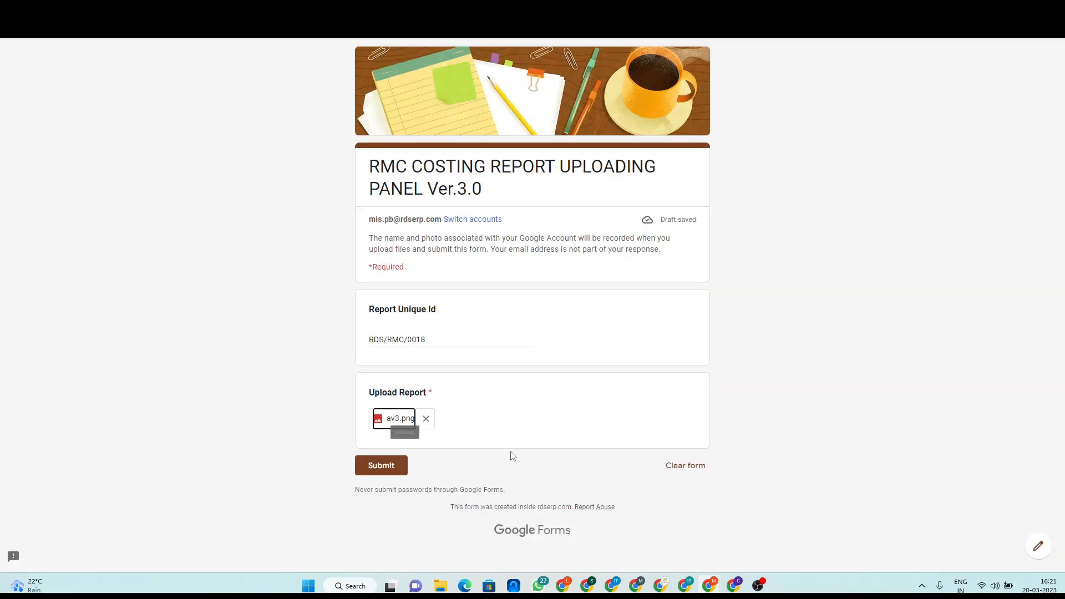
left_click(377, 470)
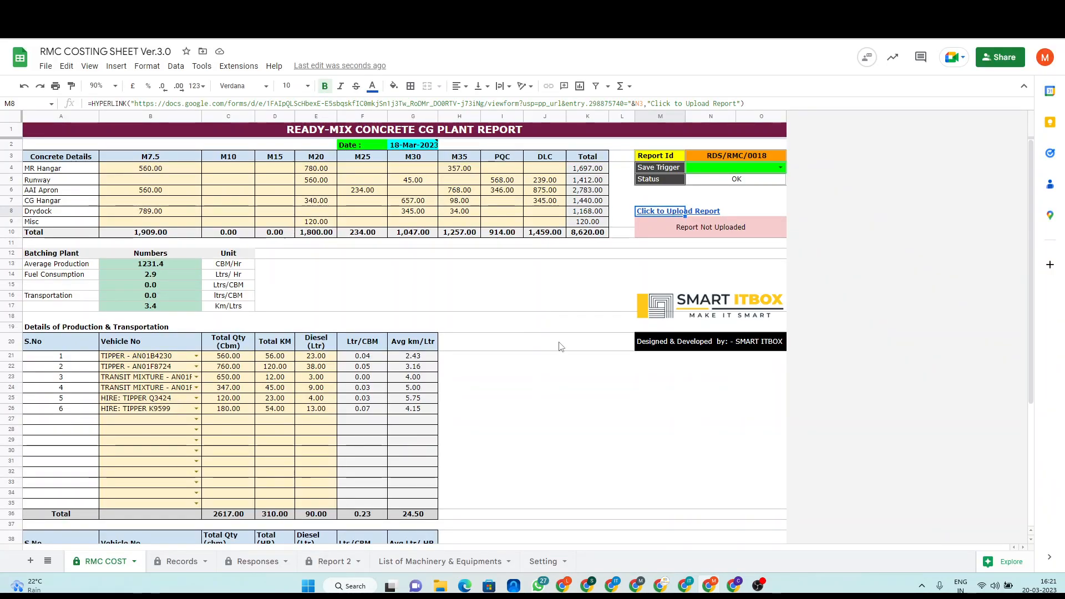
Open the uploaded av3 image from the Drive link below Click to Upload Report.
left_click(703, 268)
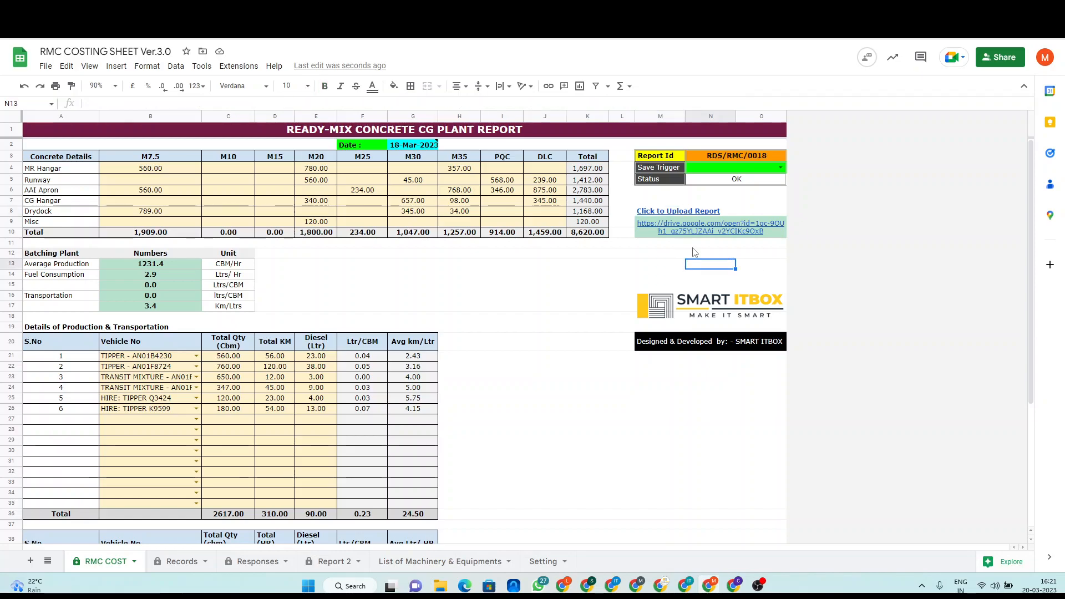
mouse_move(733, 234)
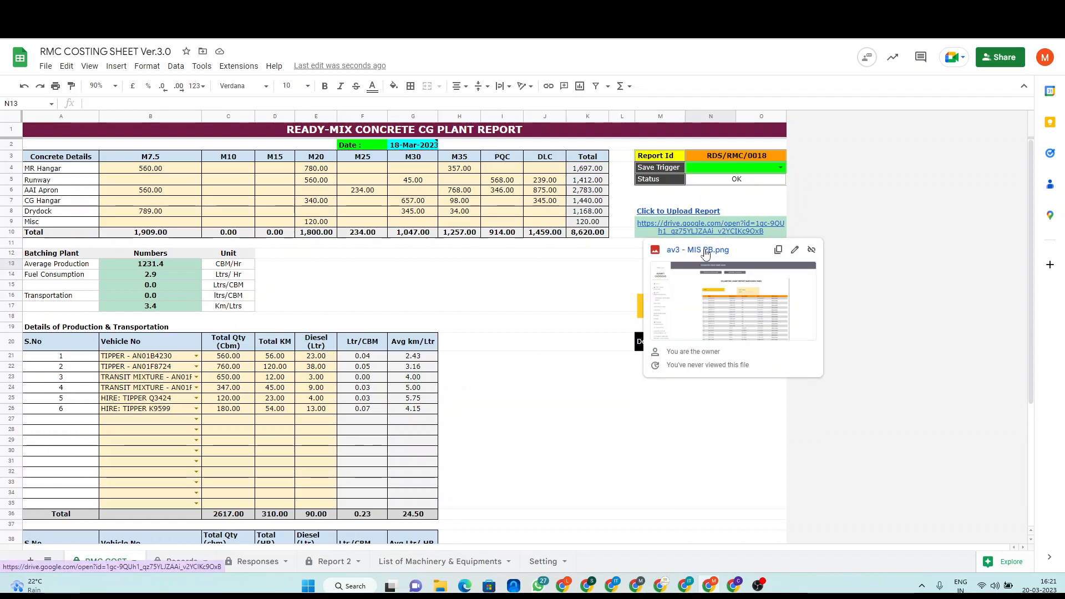
left_click(705, 251)
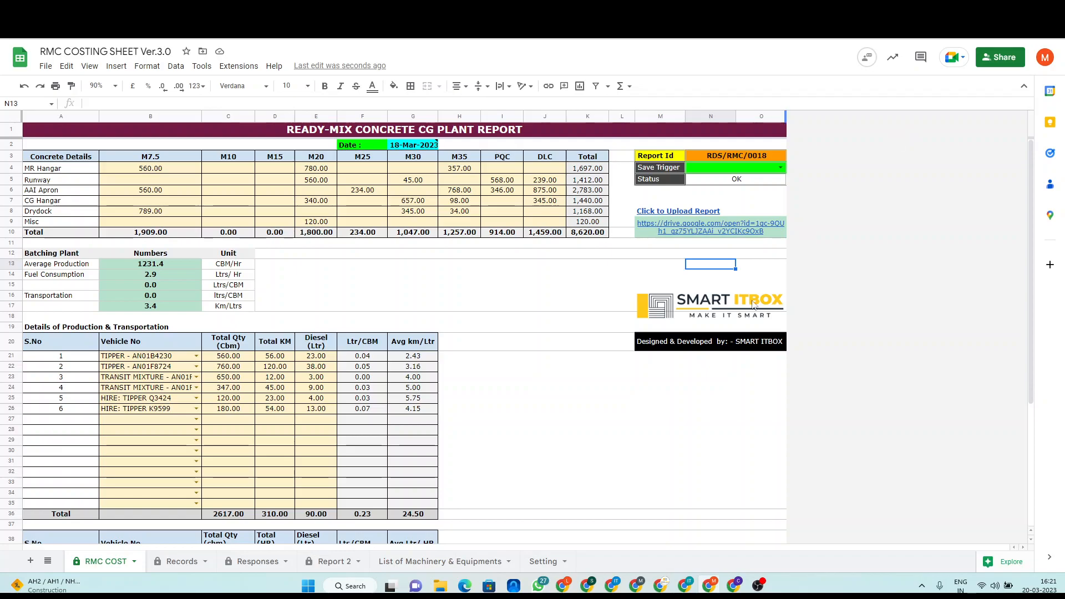
Bring up WhatsApp and place the reduced spreadsheet window beside its chat list.
left_click(539, 587)
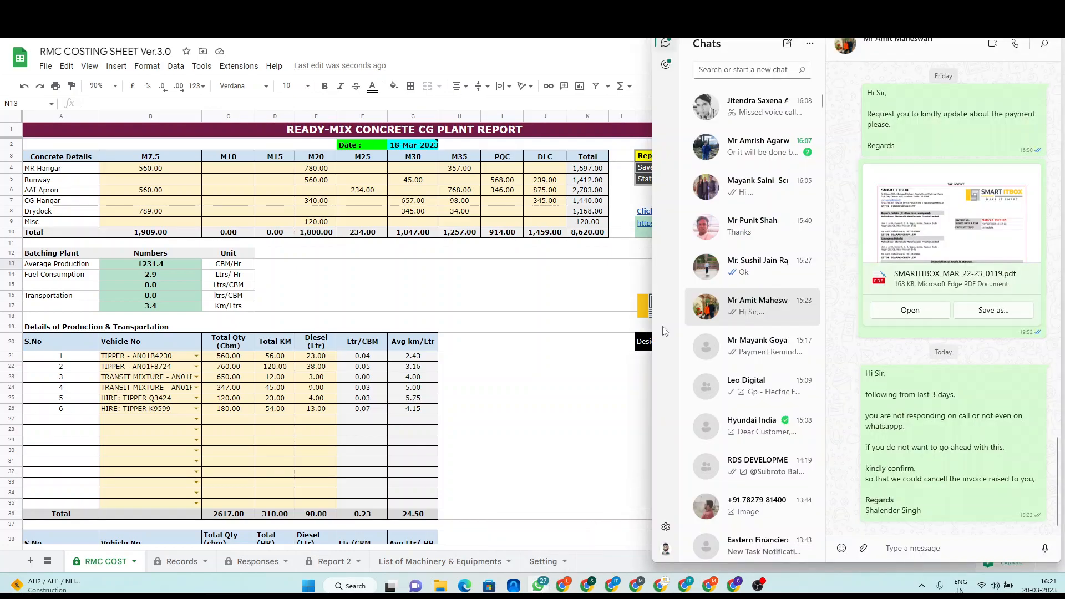
left_click(758, 114)
left_click(586, 62)
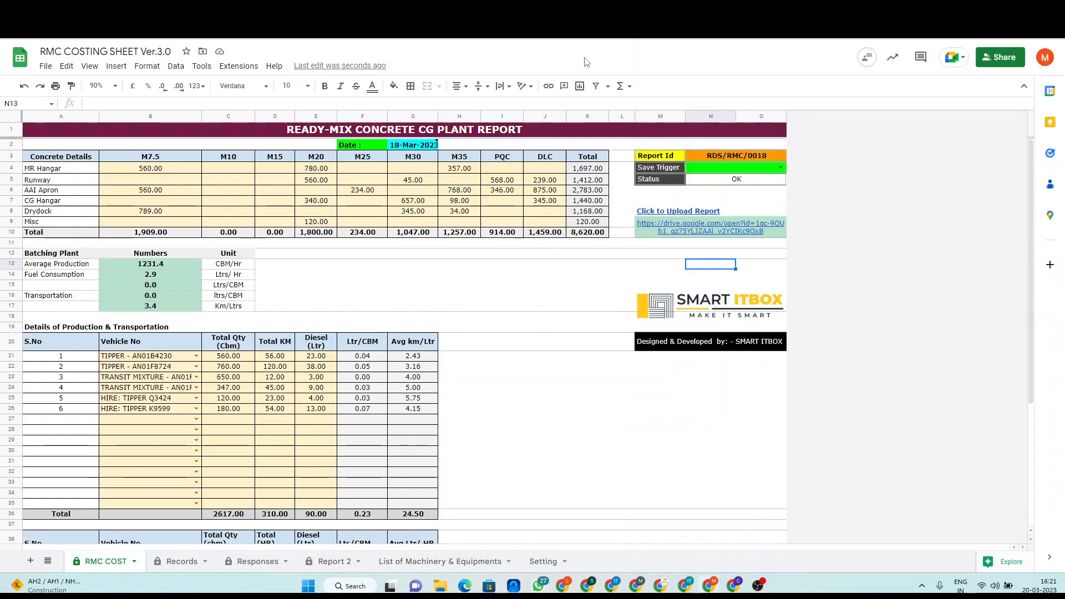
left_click(1028, 7)
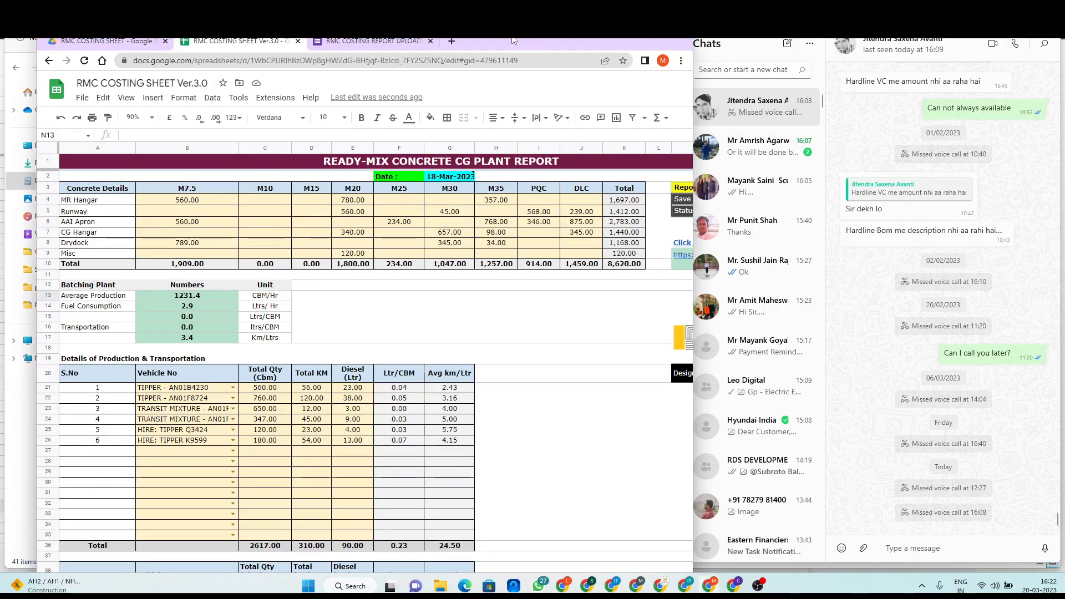
left_click_drag(497, 42, 468, 9)
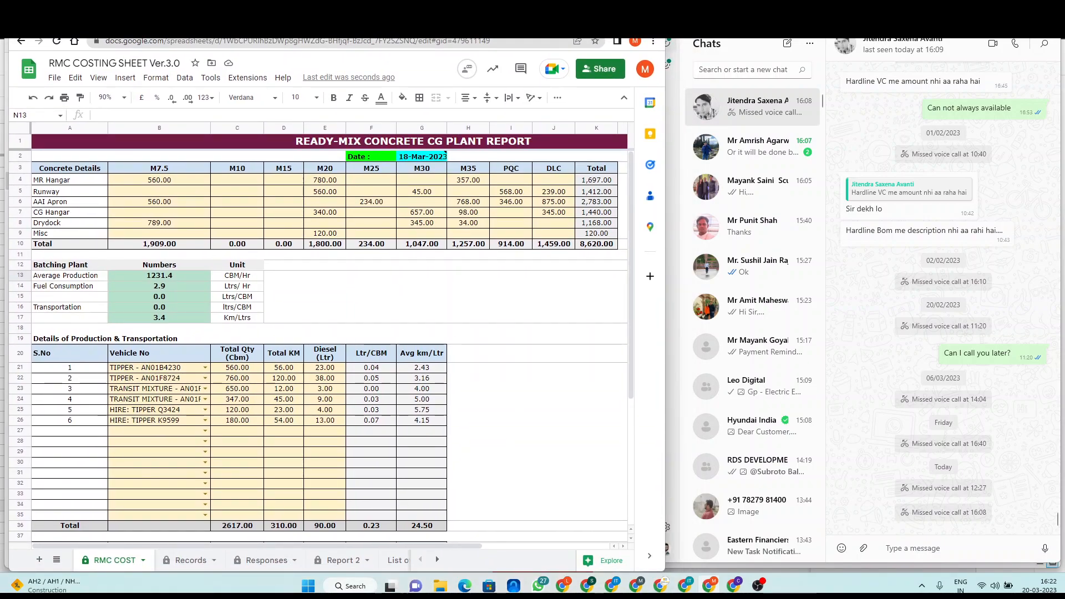
Set the plant report's Save Trigger to Save.
left_click(544, 302)
scroll(543, 305, "right", 3)
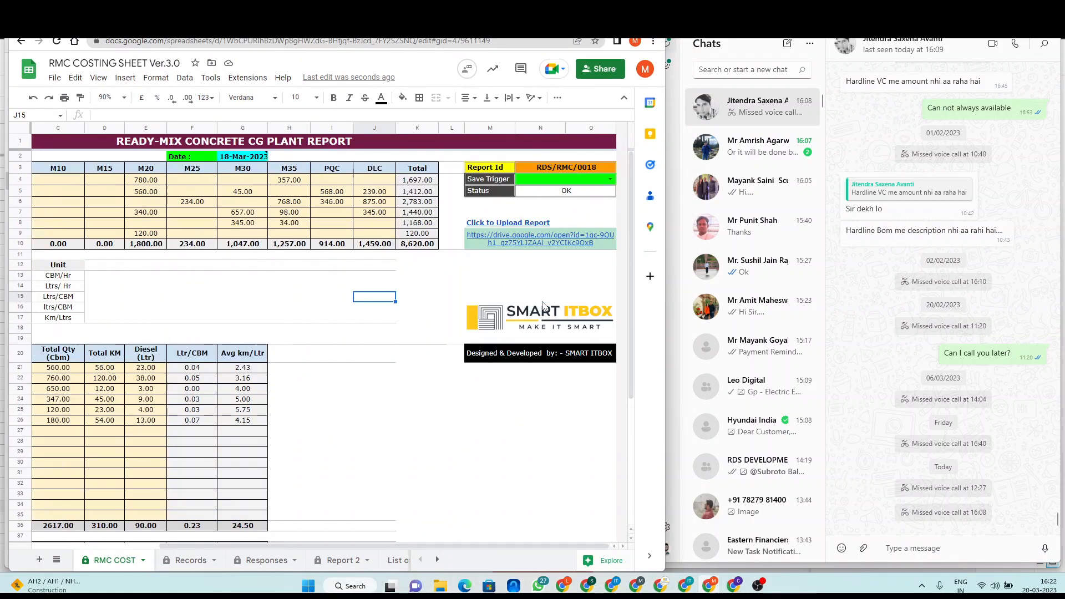
left_click(610, 180)
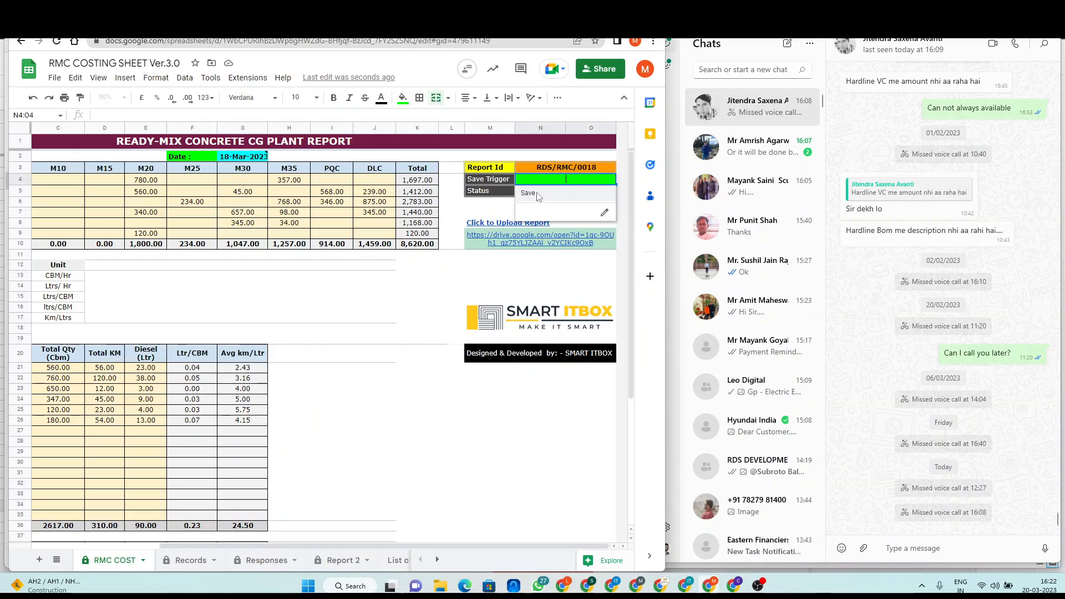
left_click(528, 193)
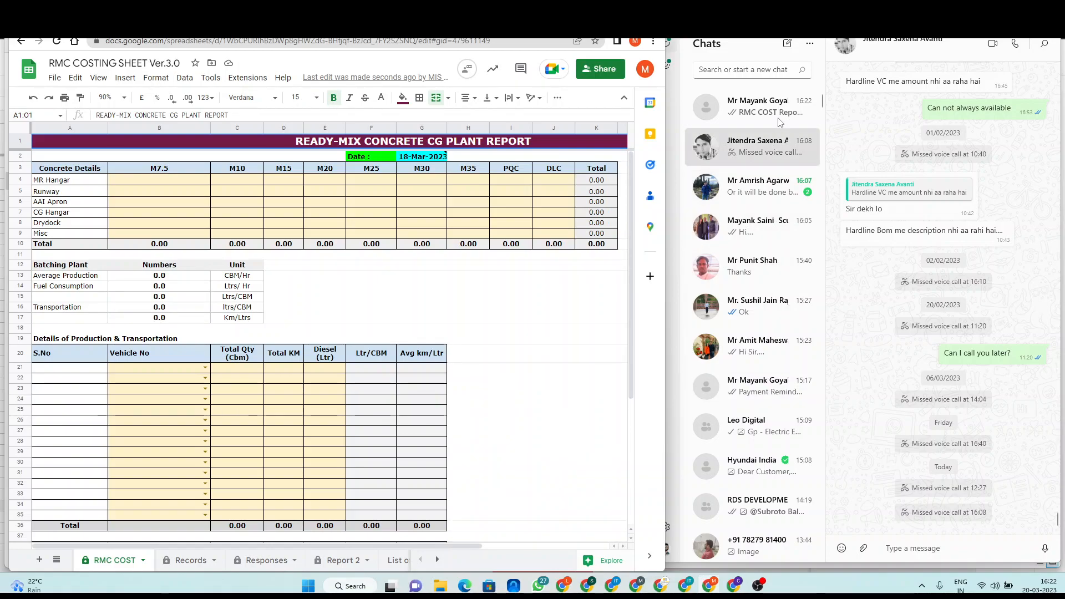
Open the newest WhatsApp chat containing the RMC COST Report message.
left_click(763, 115)
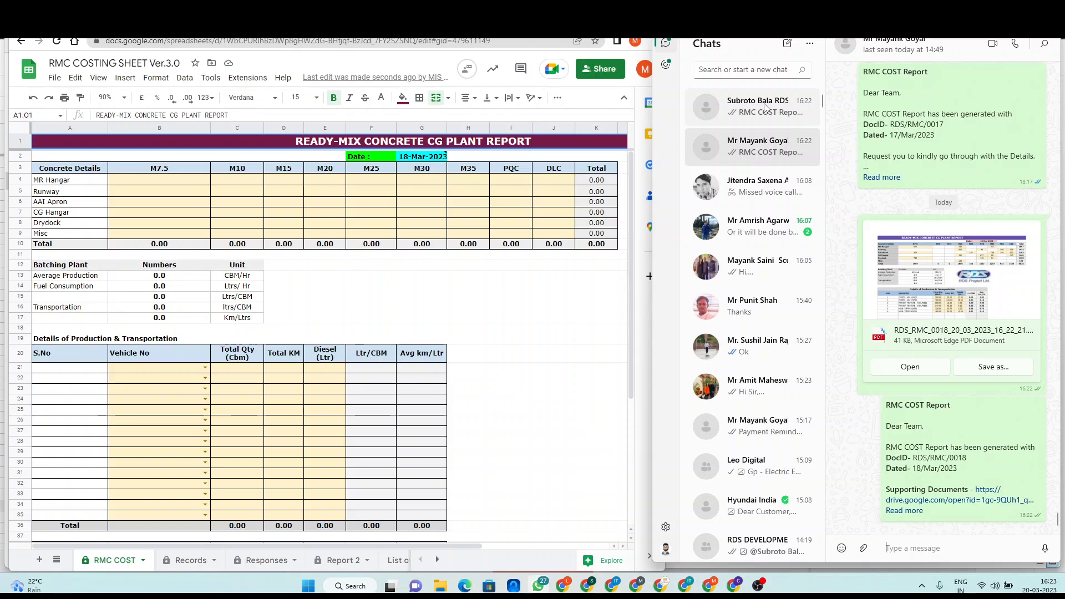
Expand the RMC COST Report message in the other recipient's WhatsApp chat and open its Supporting Documents link.
left_click(766, 108)
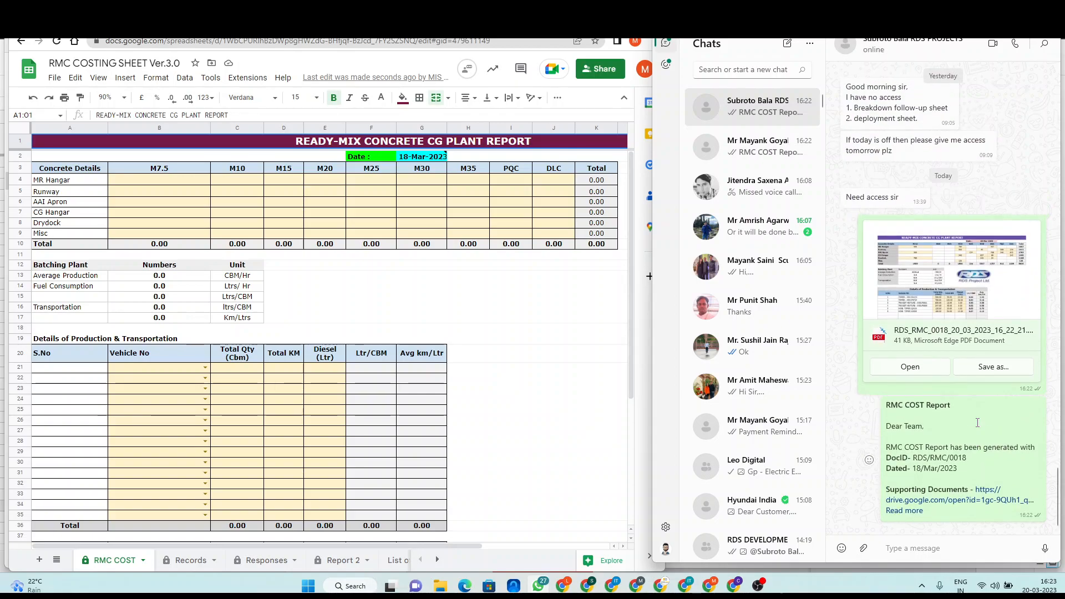
left_click(905, 511)
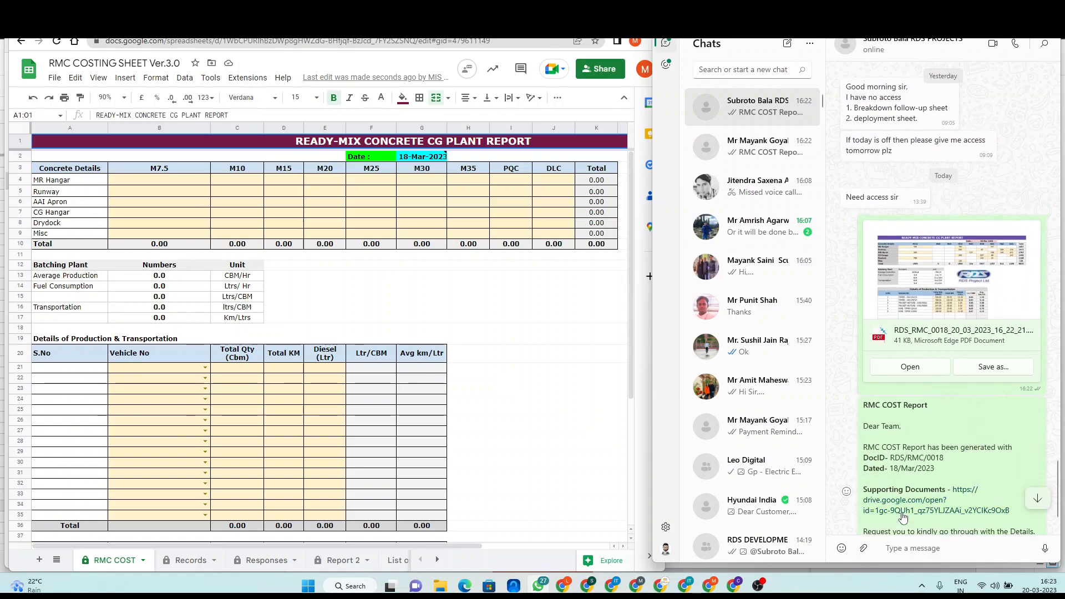
scroll(958, 427, "down", 2)
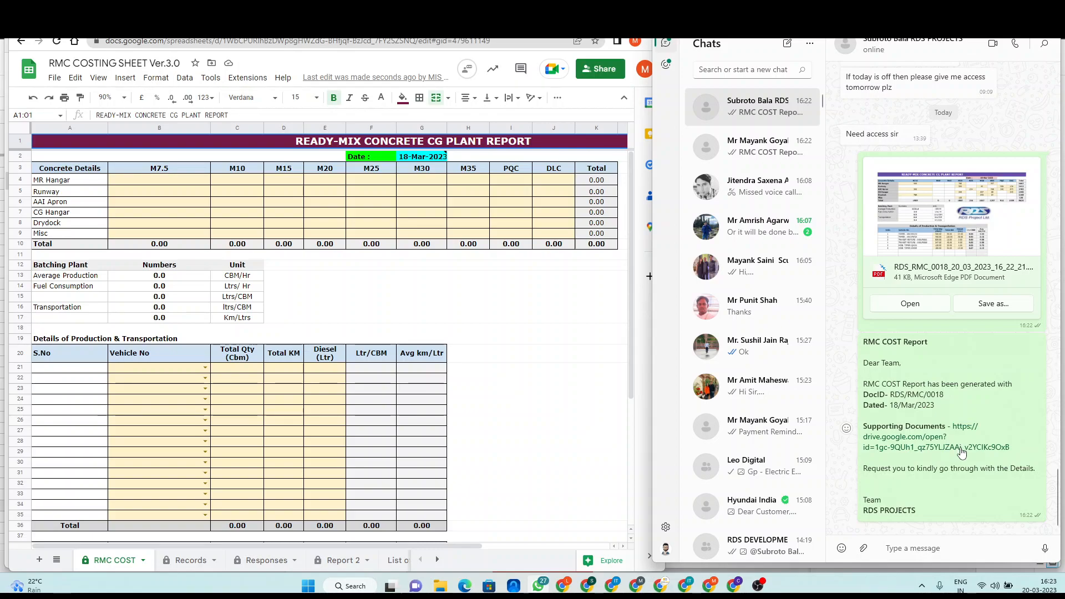
left_click(944, 447)
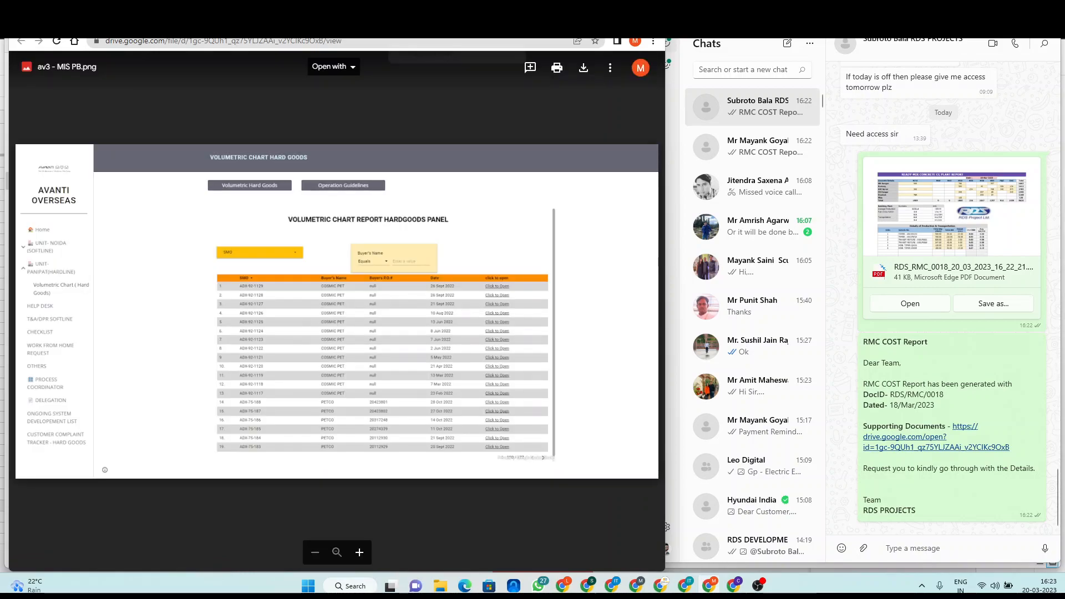
Leave the supporting image and switch to Gmail to open the newest RMC Costing Report email among the sent messages.
left_click(407, 146)
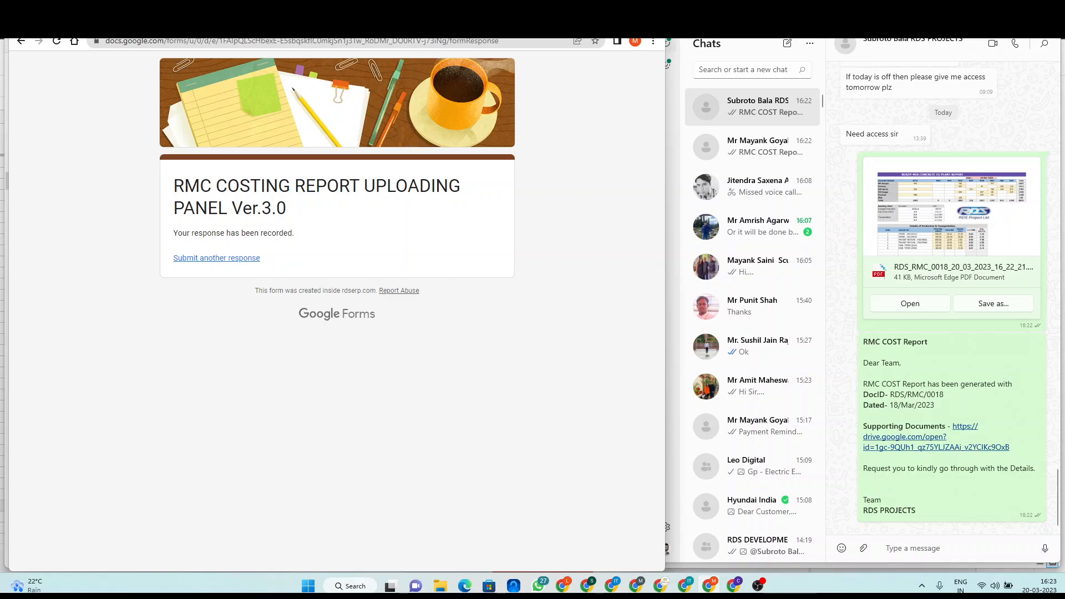
key("ctrl+w")
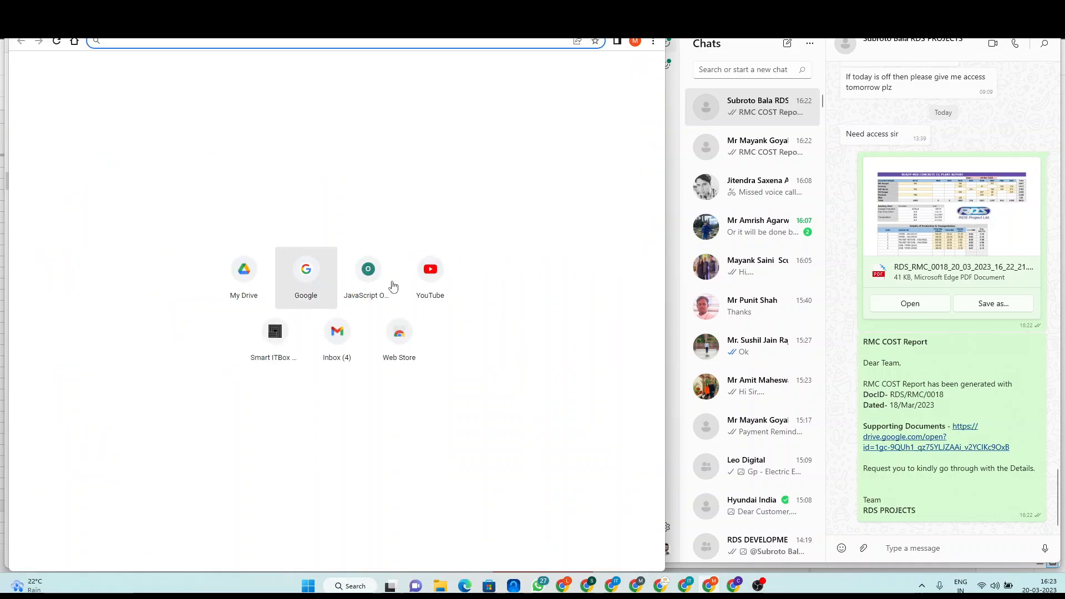
left_click(344, 337)
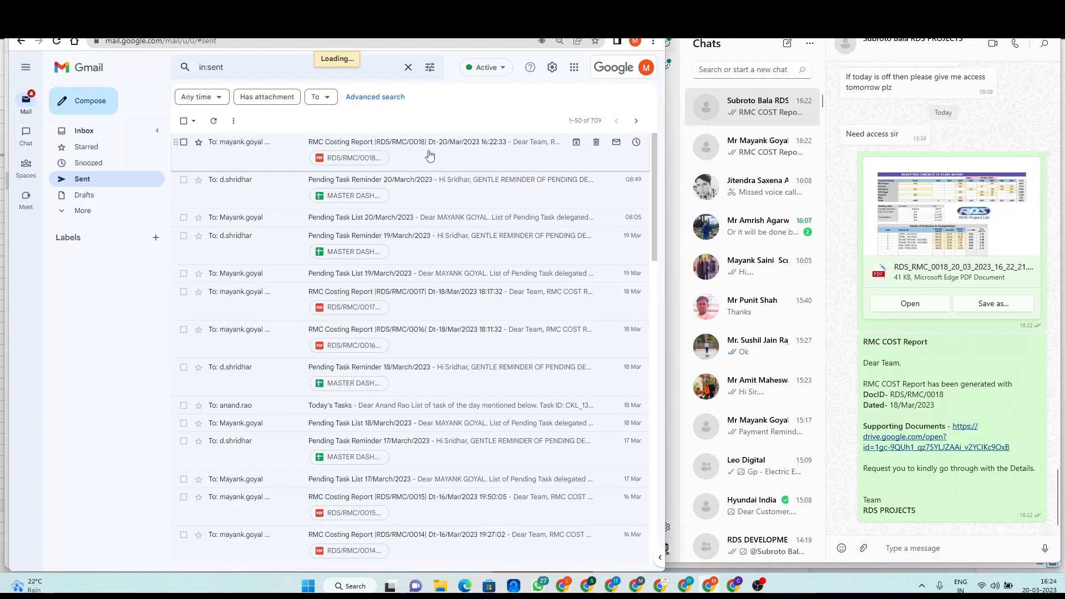
left_click(431, 155)
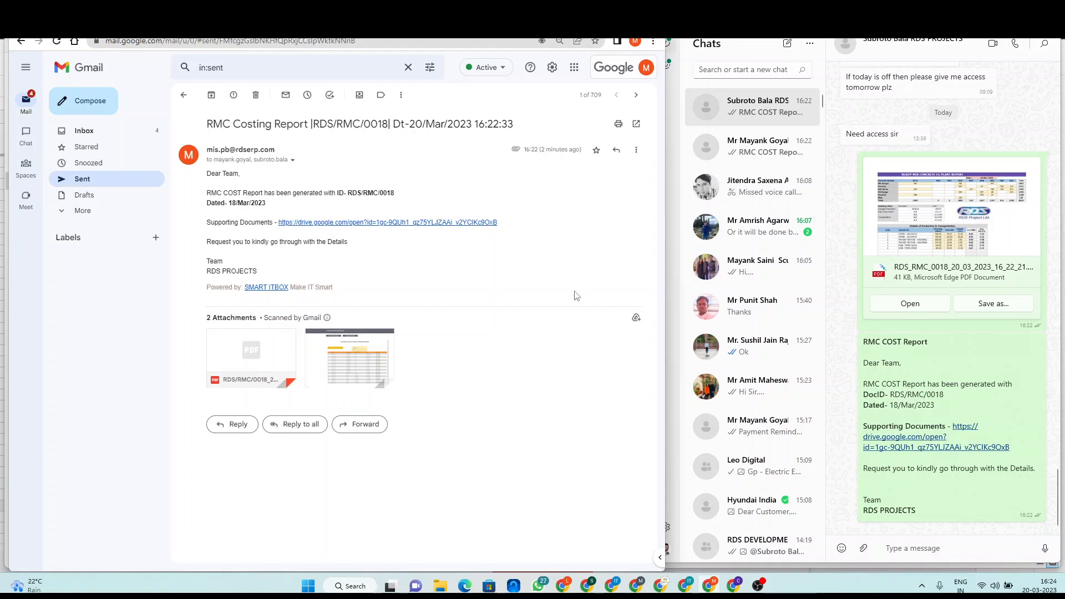
Open the email's PDF attachment and examine the plant report's concrete, batching plant, vehicle and DG tables down to the report link.
mouse_move(263, 356)
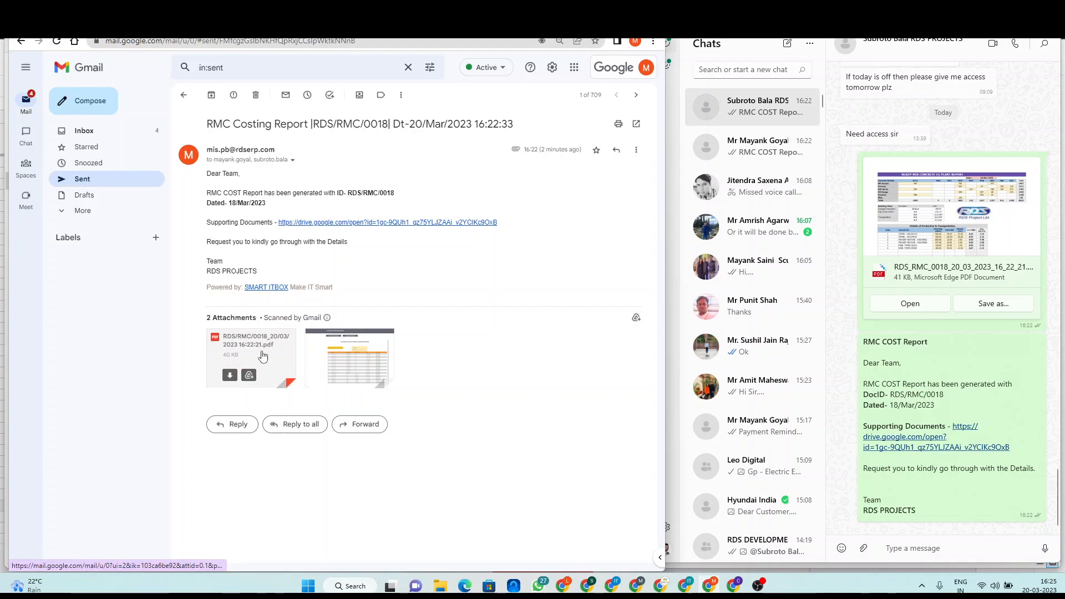
left_click(263, 356)
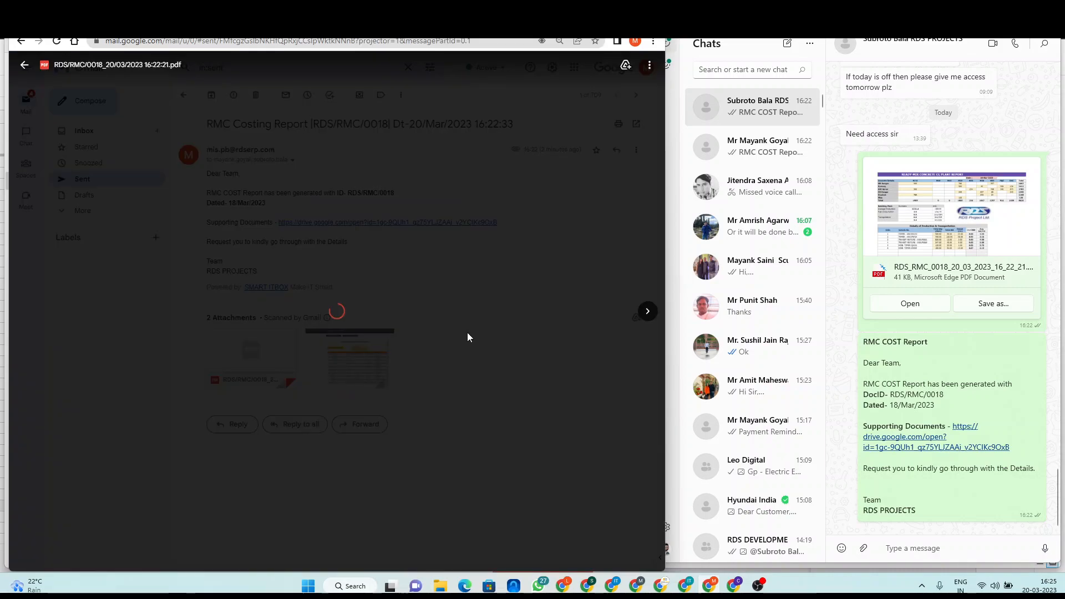
scroll(293, 339, "up", 3)
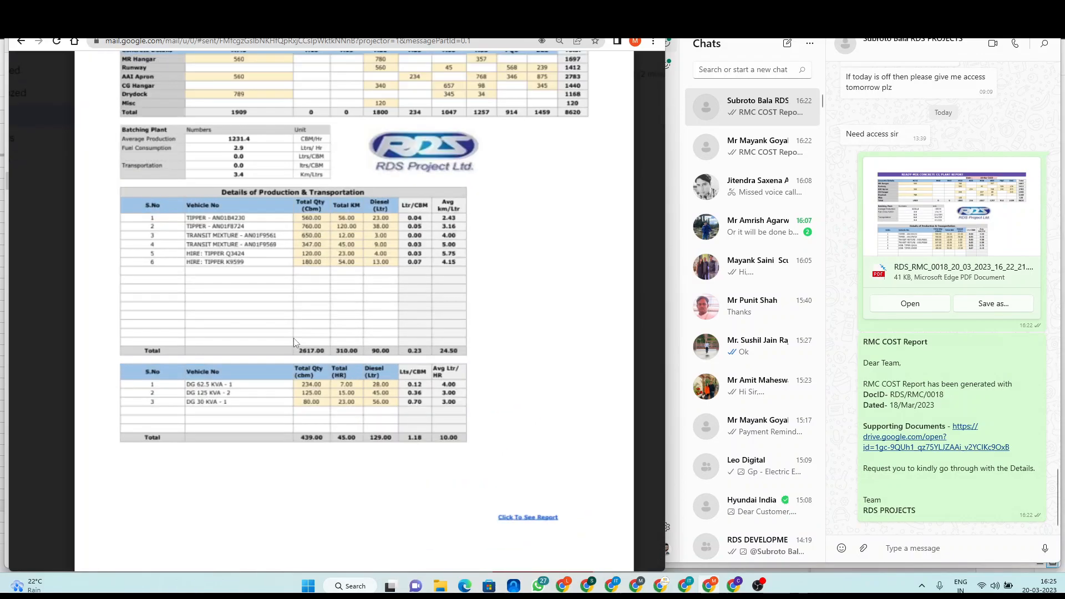
scroll(295, 343, "up", 1)
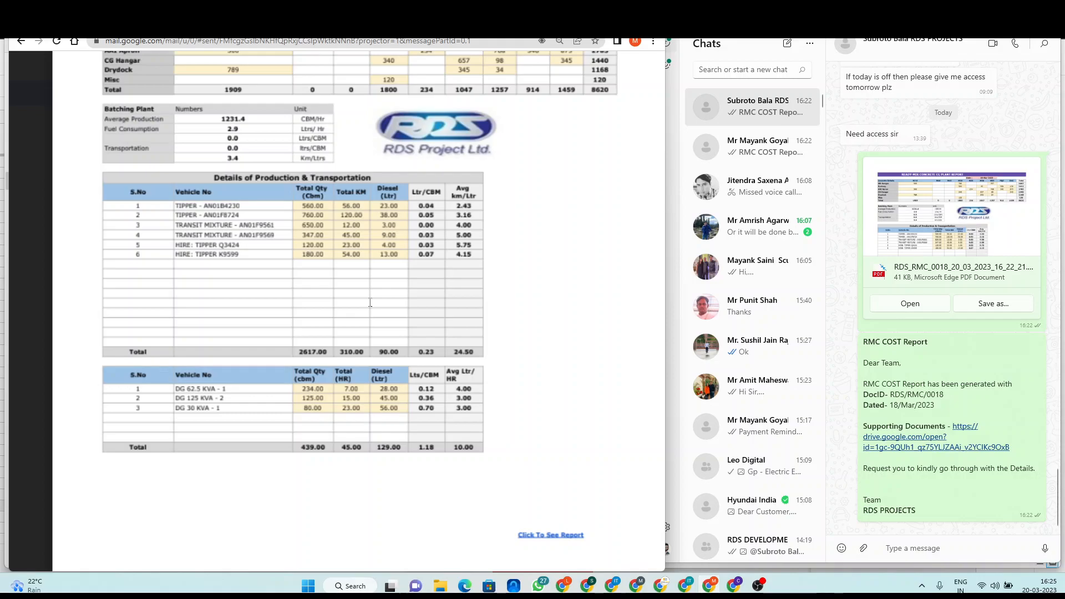
scroll(370, 302, "up", 1)
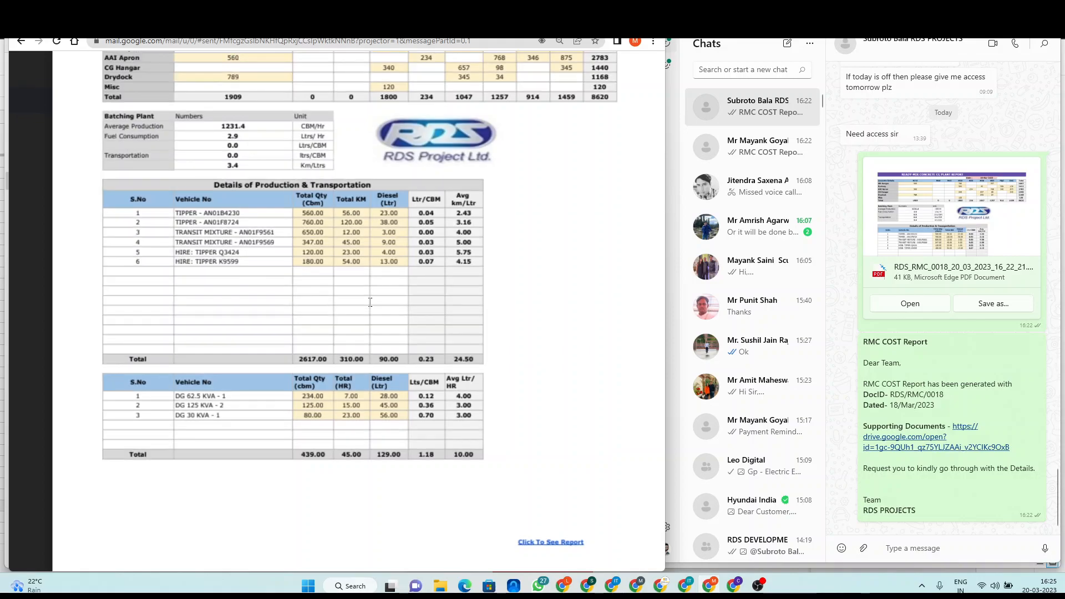
scroll(370, 302, "up", 3)
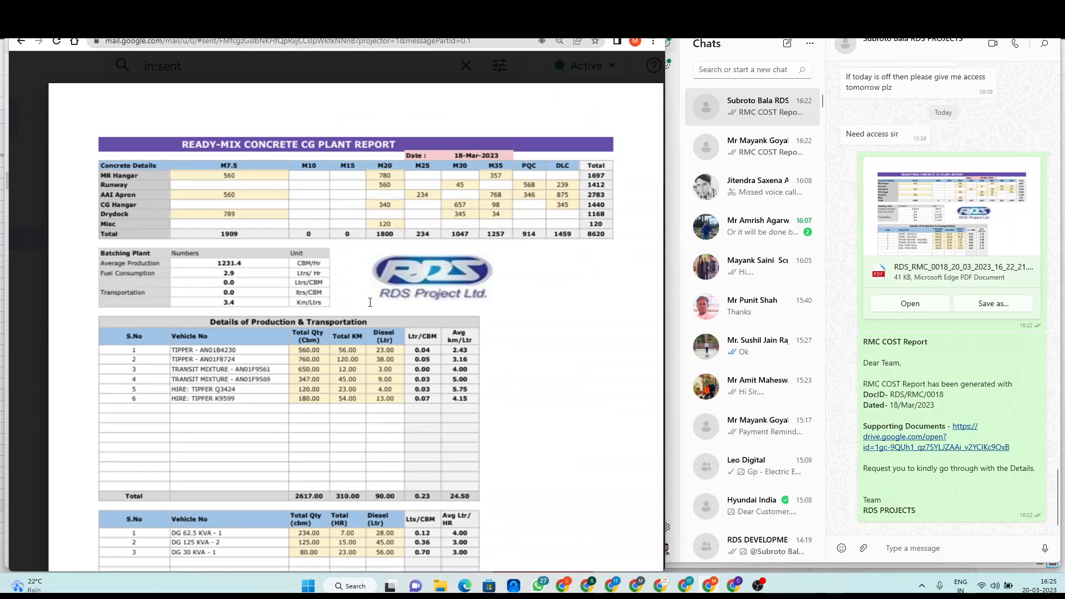
scroll(371, 302, "down", 2)
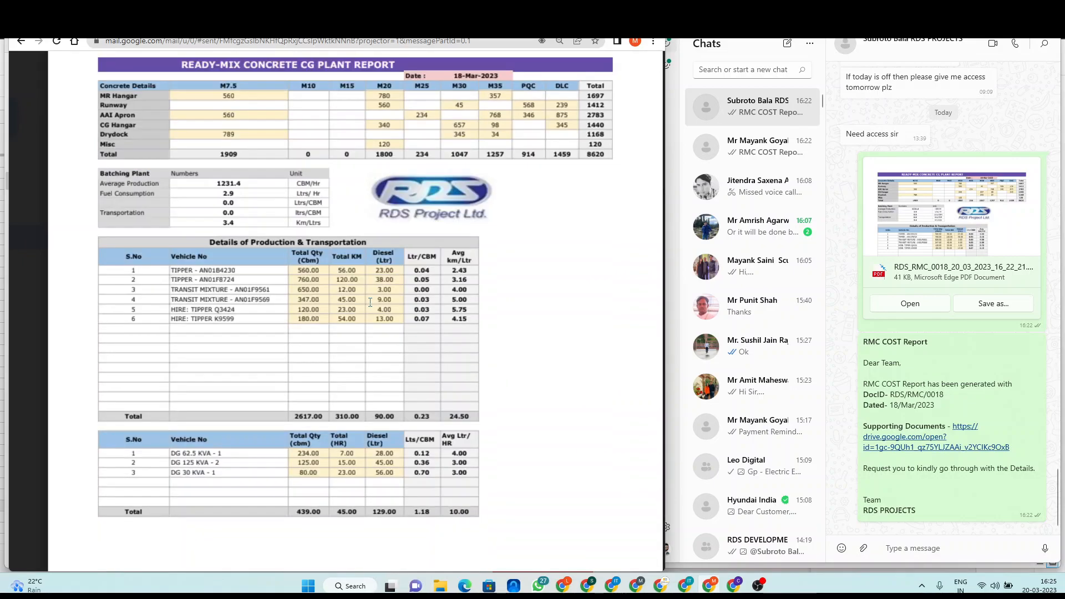
scroll(370, 303, "down", 4)
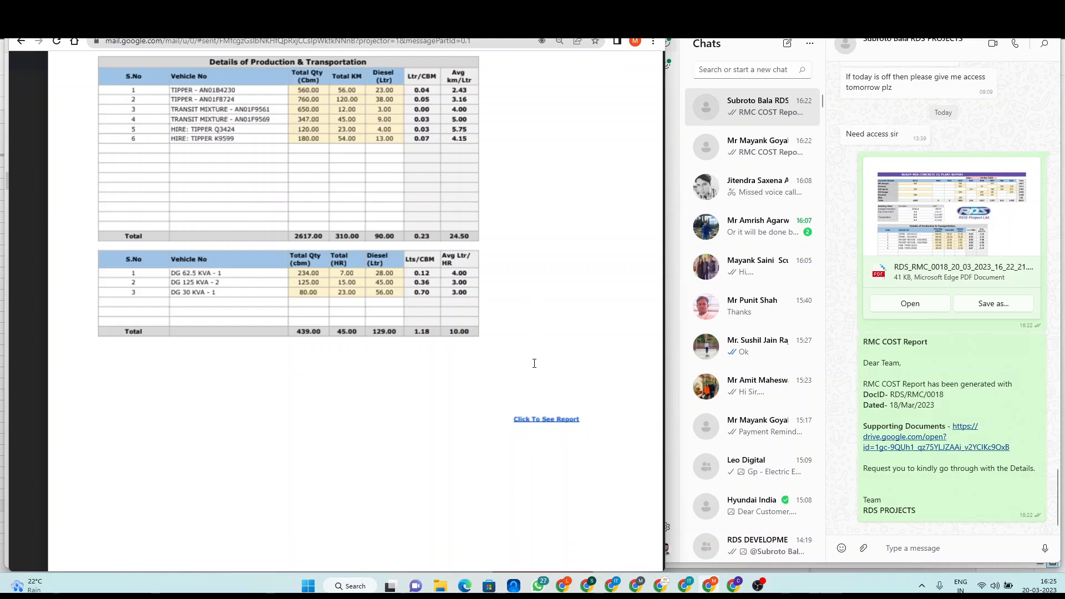
scroll(534, 364, "up", 2)
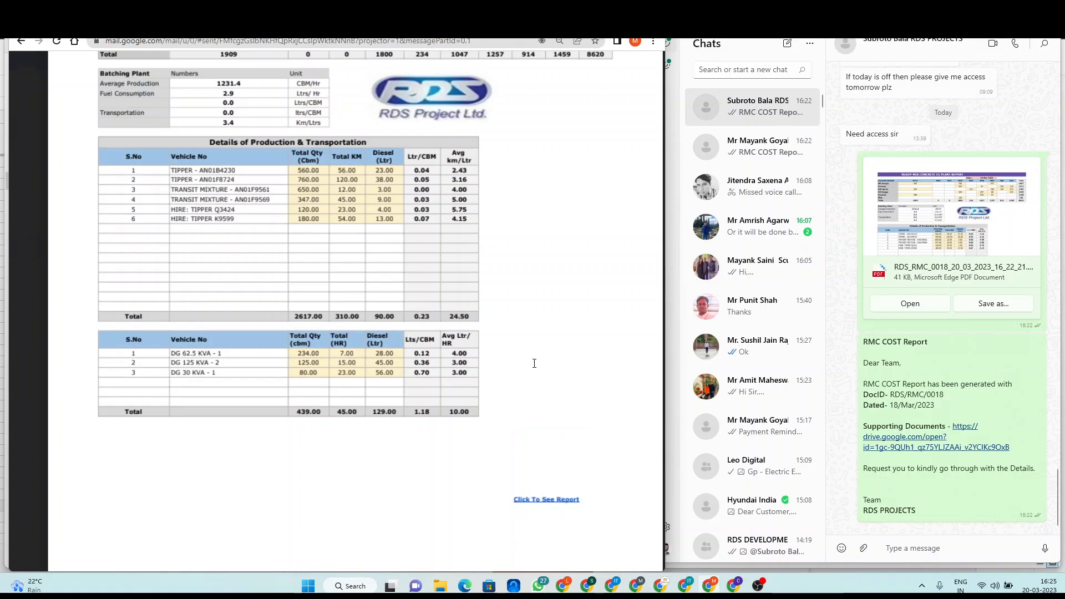
scroll(534, 363, "up", 5)
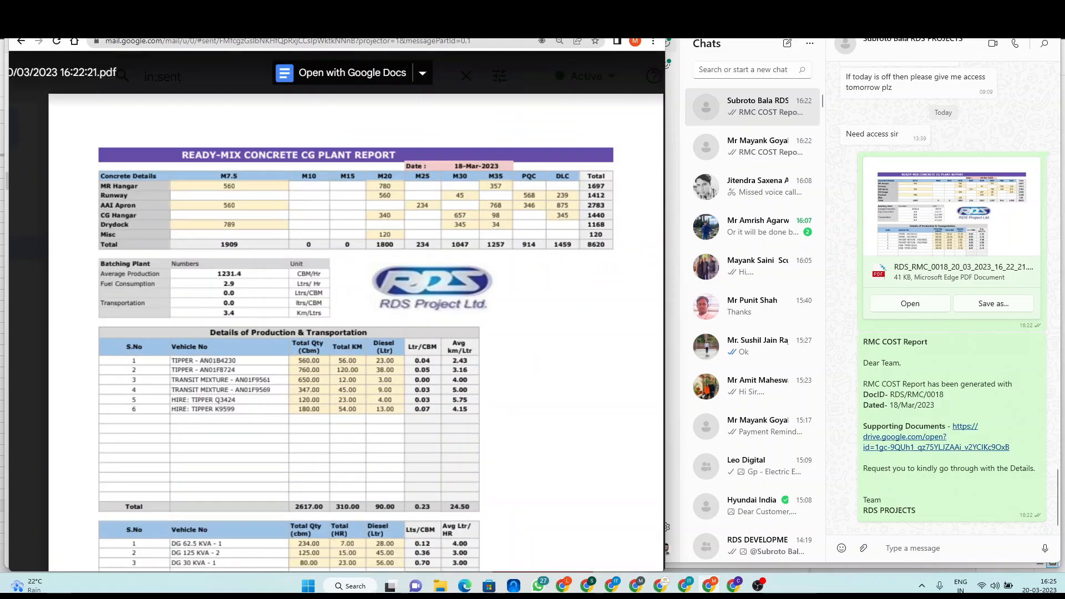
Return to the RMC COSTING SHEET Ver.3.0 spreadsheet and enlarge its window to full screen.
left_click(94, 22)
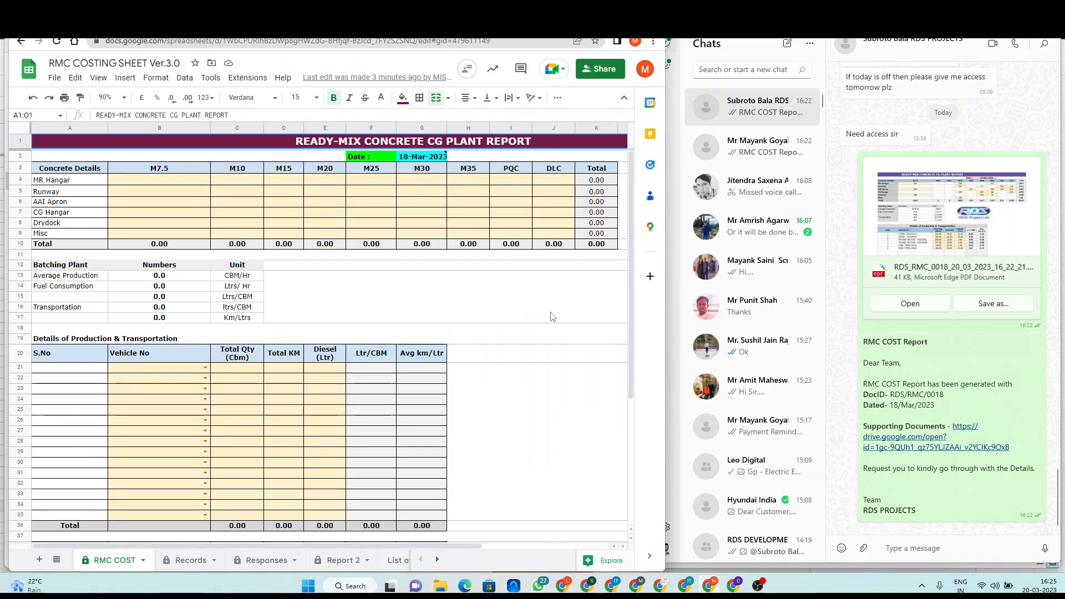
left_click(552, 310)
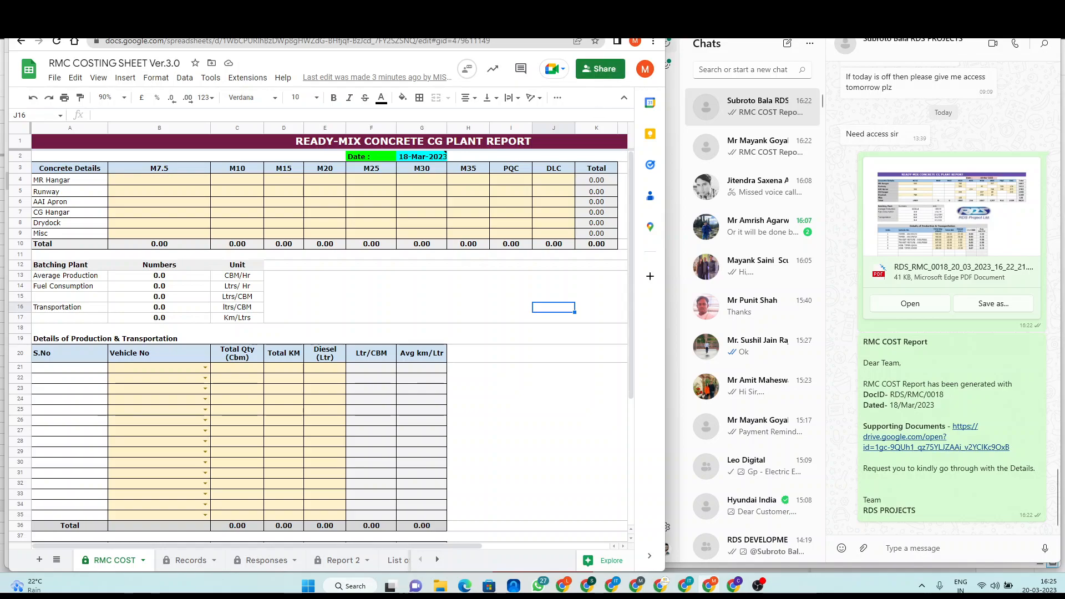
left_click(627, 18)
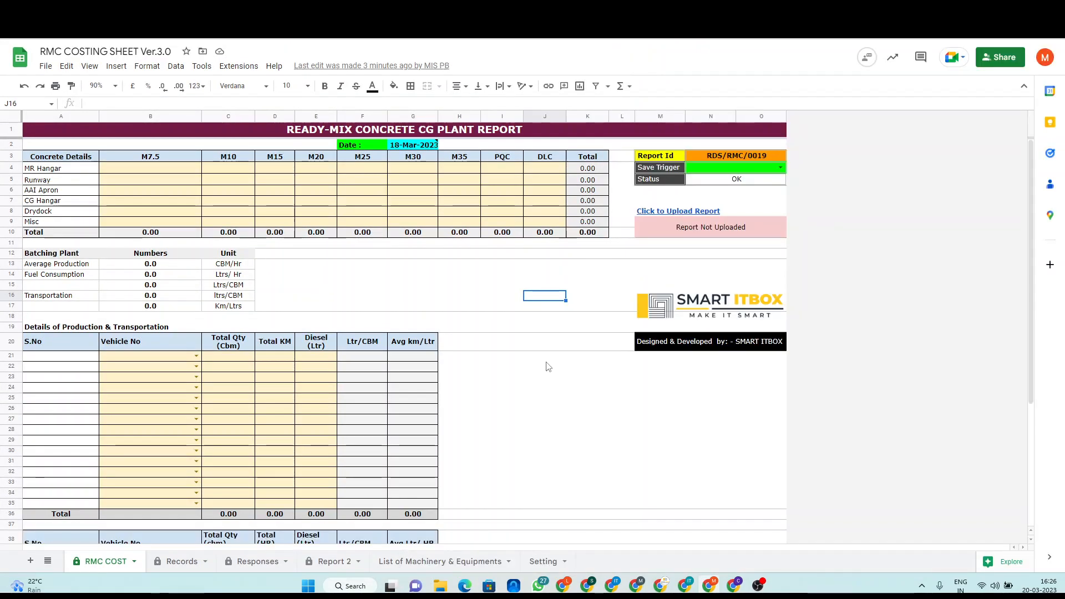
Show the Records sheet and preview the PDF file link of the newest record.
left_click(178, 562)
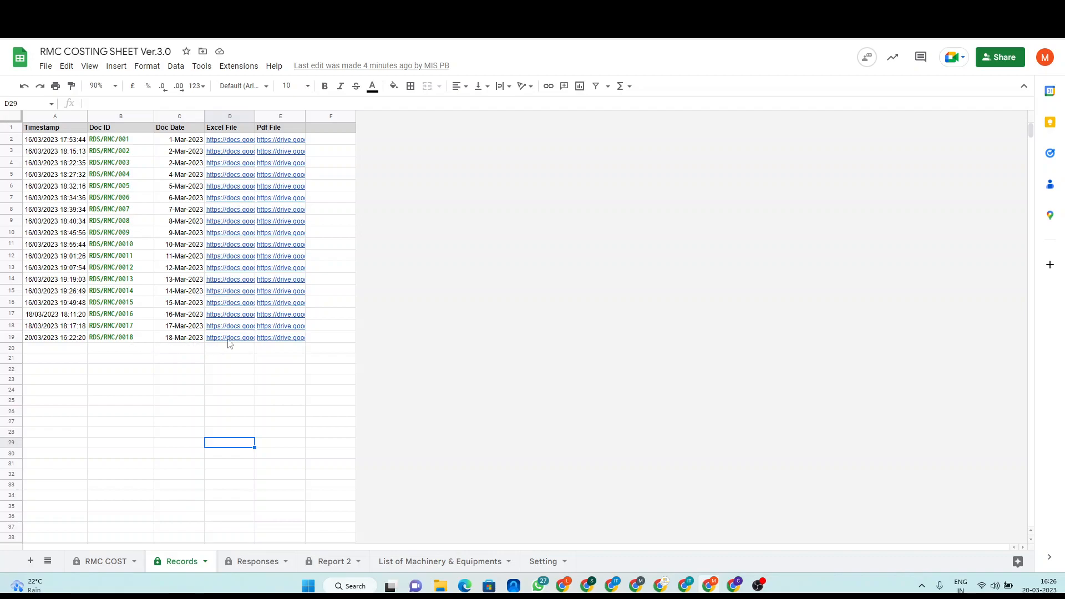
mouse_move(285, 343)
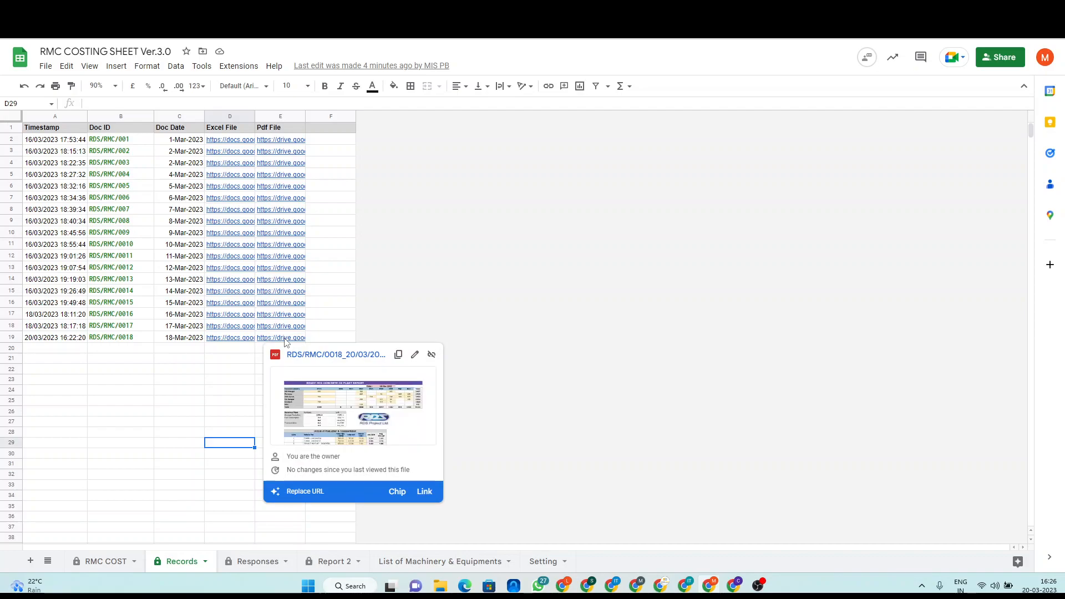
left_click(237, 372)
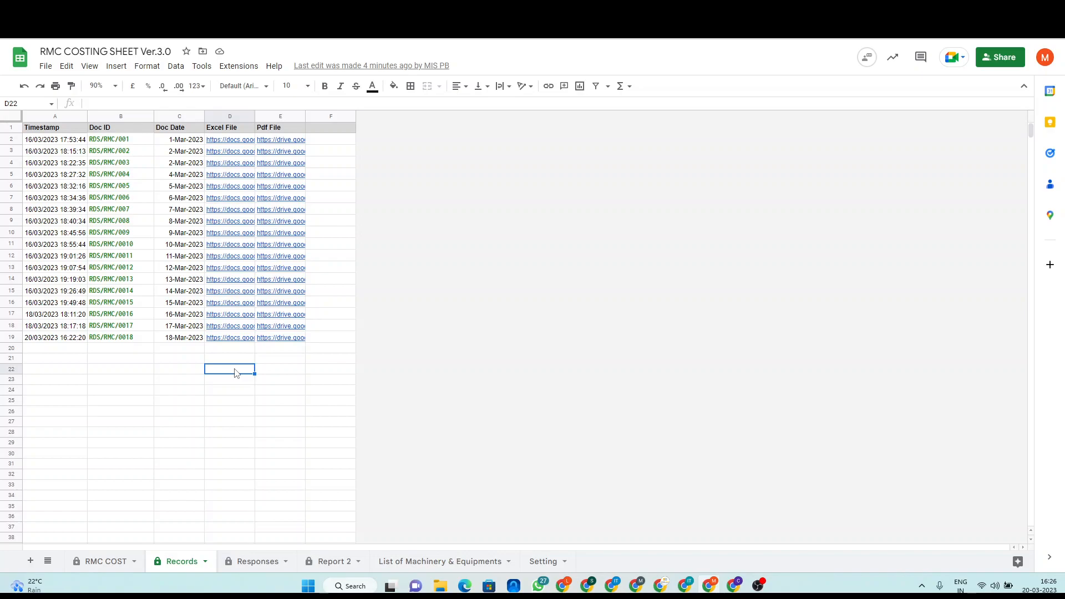
Show the Report 2 sheet and set the reporting panel's End Date to 9-Mar-2023.
left_click(331, 564)
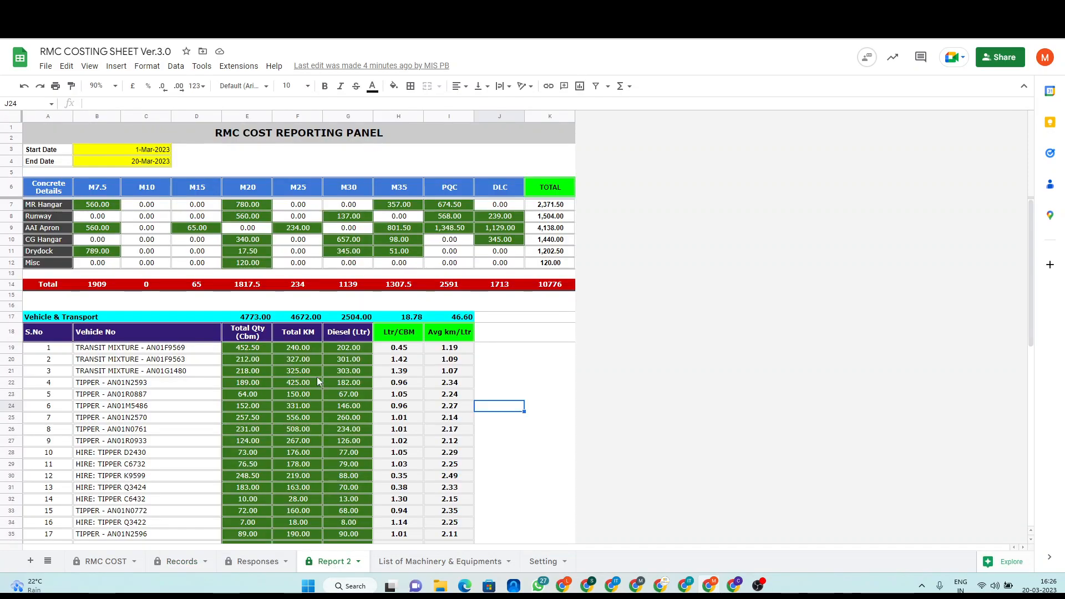
left_click(562, 350)
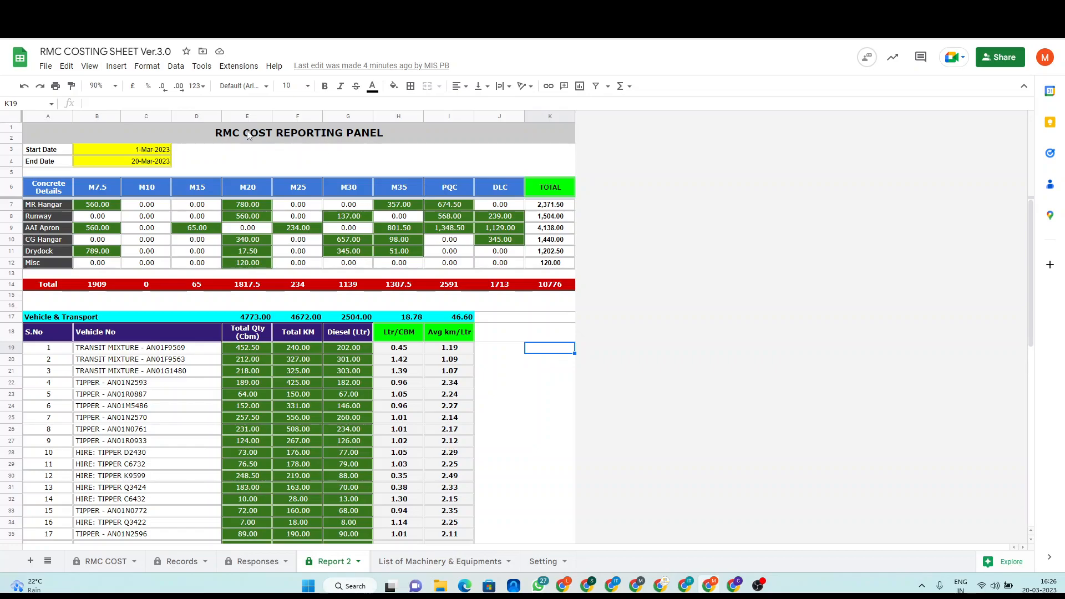
double_click(156, 154)
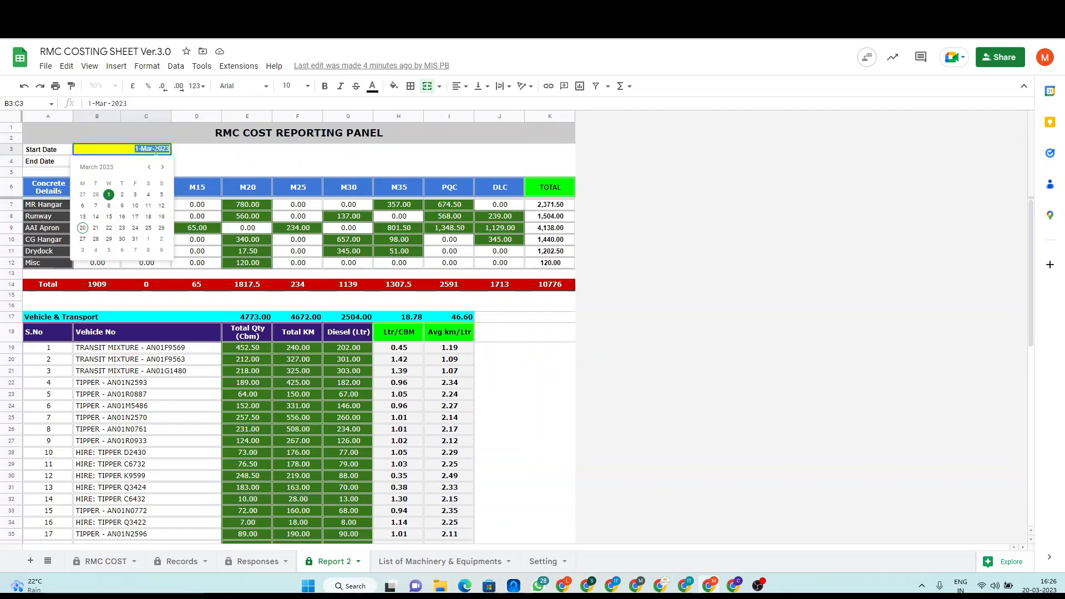
left_click(200, 165)
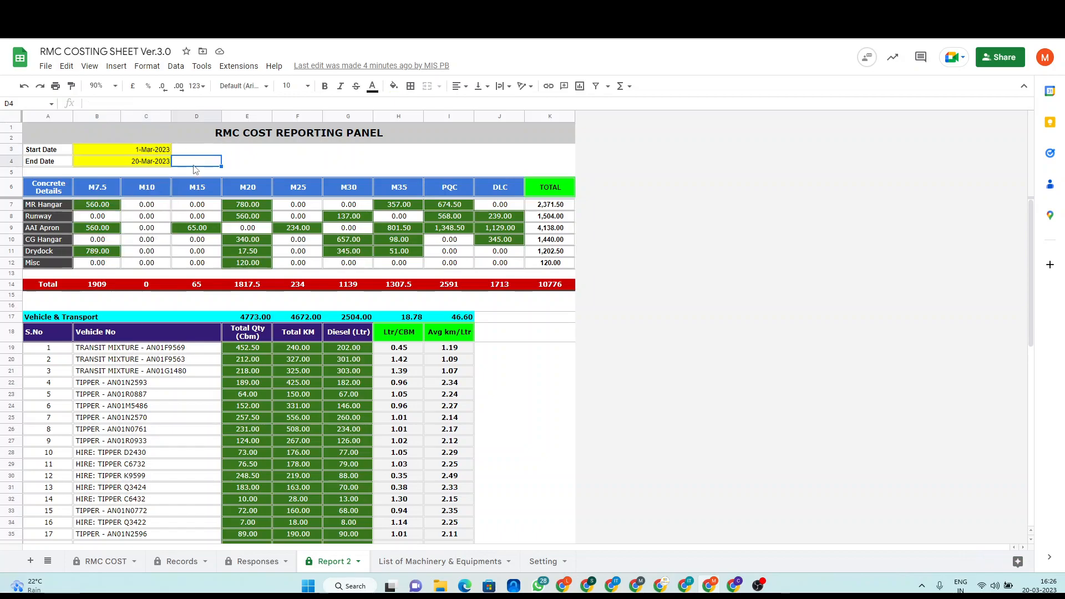
double_click(166, 162)
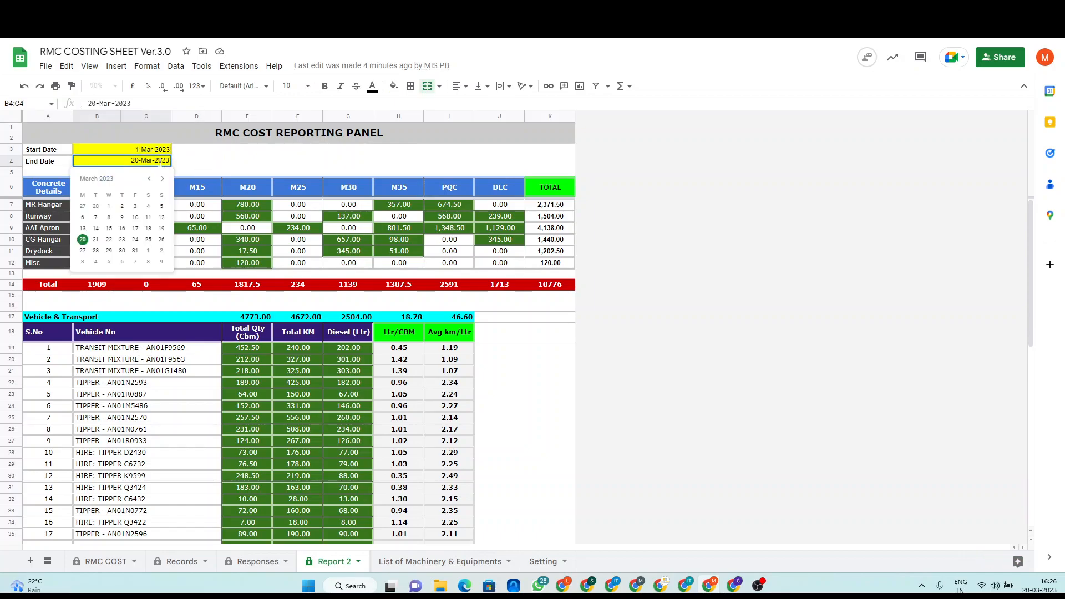
left_click(123, 218)
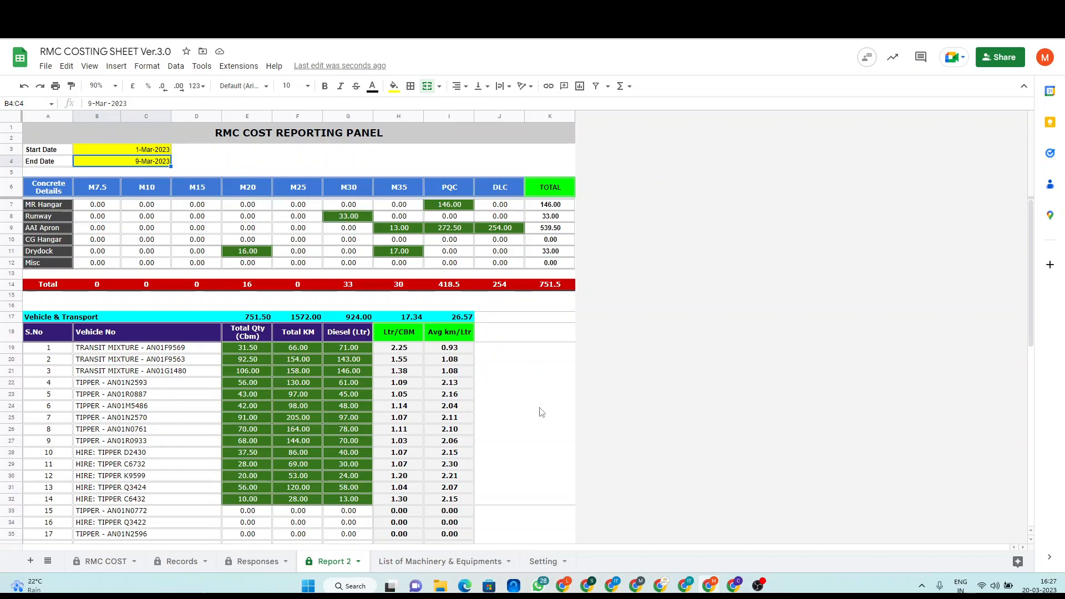
Review the Vehicle & Transport, DG Details and Batching Plant figures of the RMC cost report for the chosen dates.
scroll(542, 412, "down", 3)
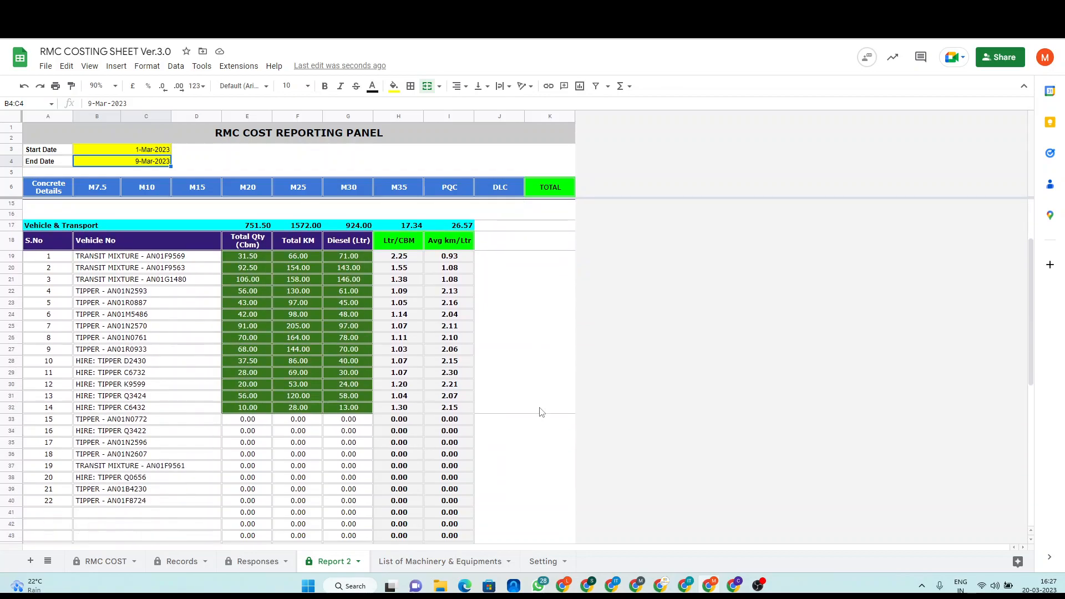
scroll(542, 412, "down", 3)
scroll(542, 412, "up", 2)
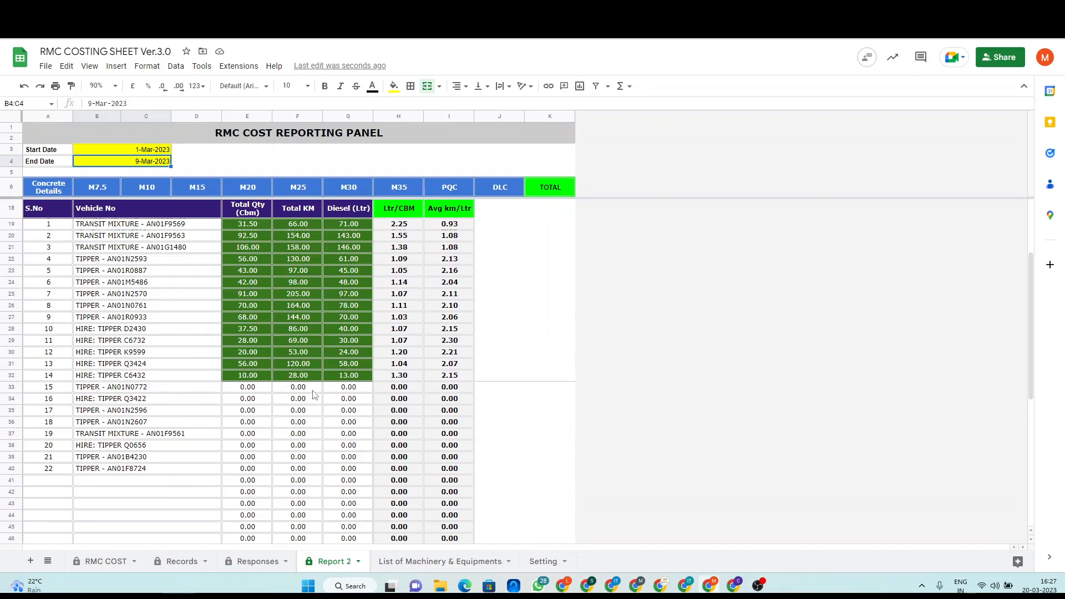
scroll(342, 433, "up", 2)
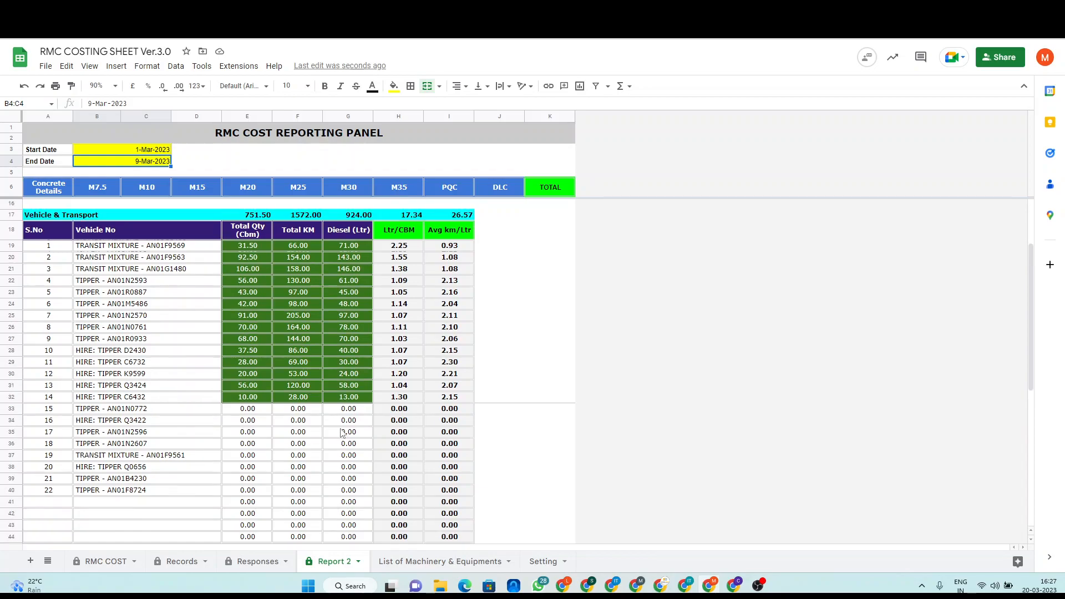
scroll(342, 433, "down", 2)
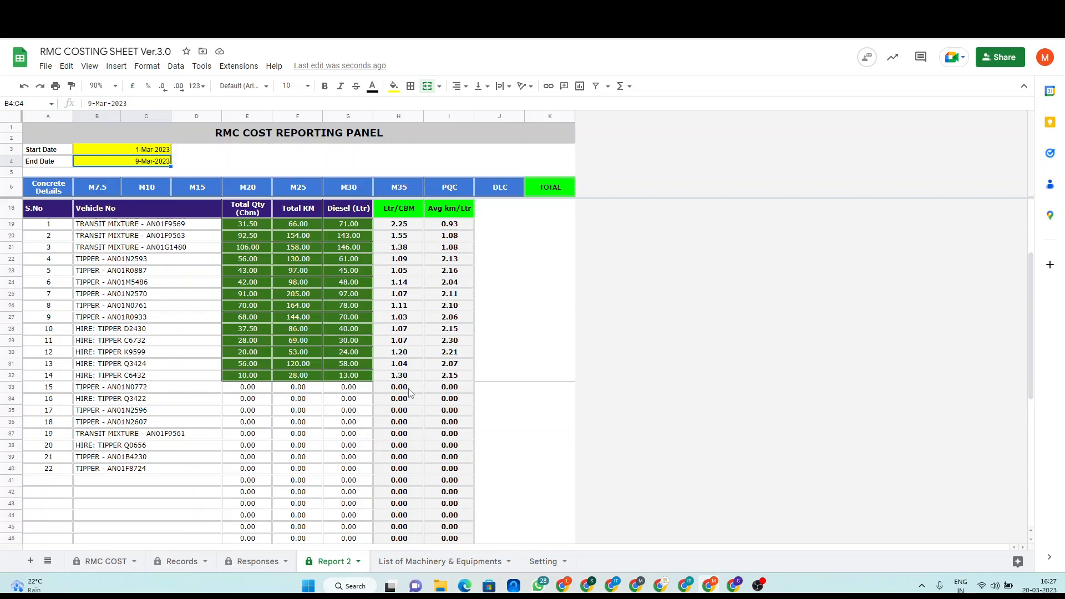
scroll(410, 393, "down", 8)
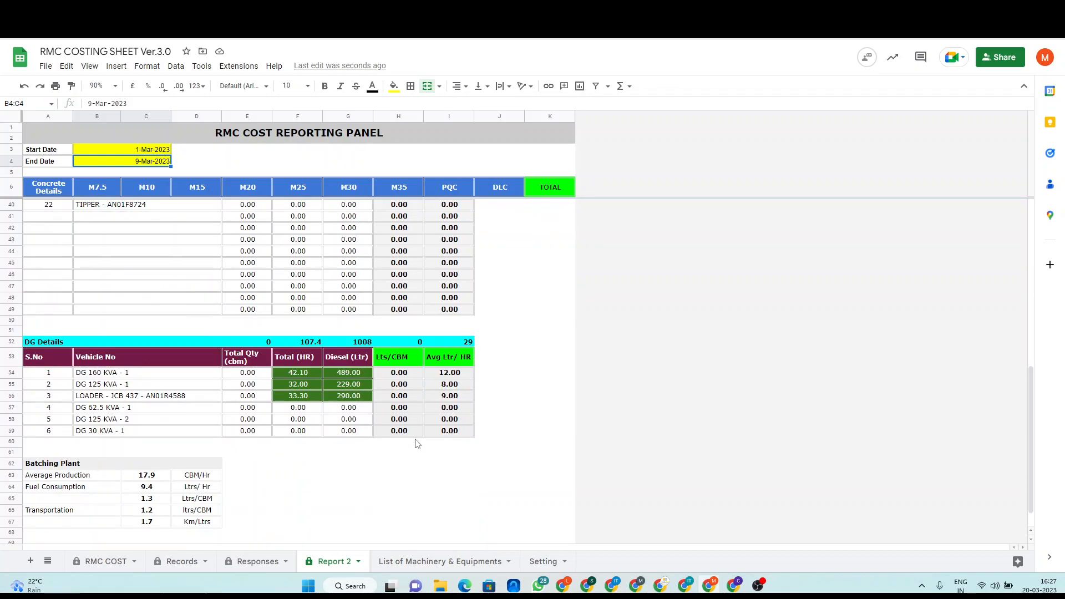
Examine the Lts/CBM column of the DG Details table and the Batching Plant averages below it.
left_click(415, 375)
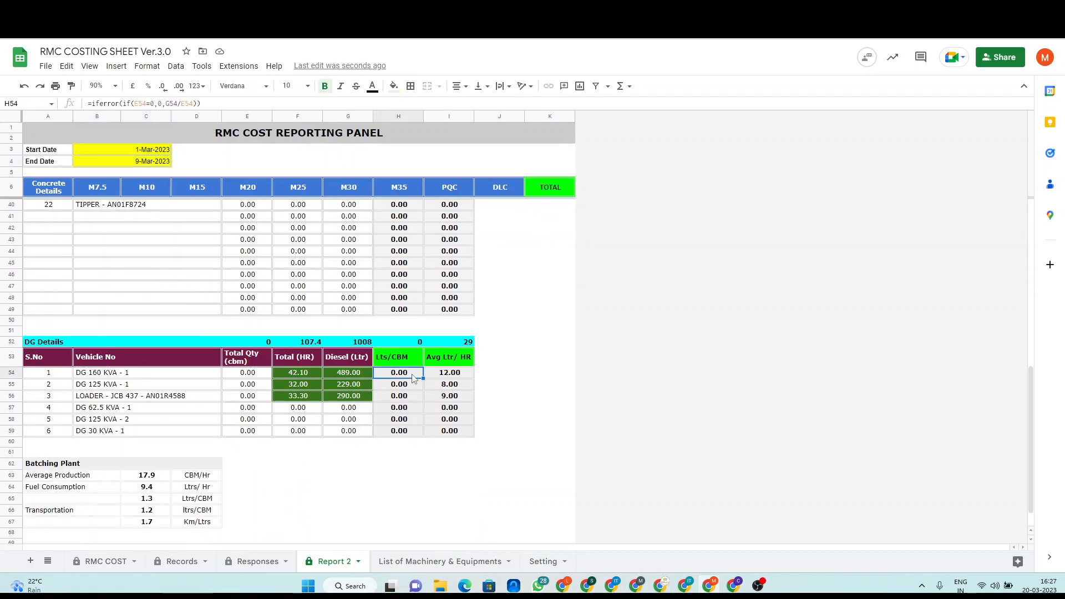
left_click(439, 476)
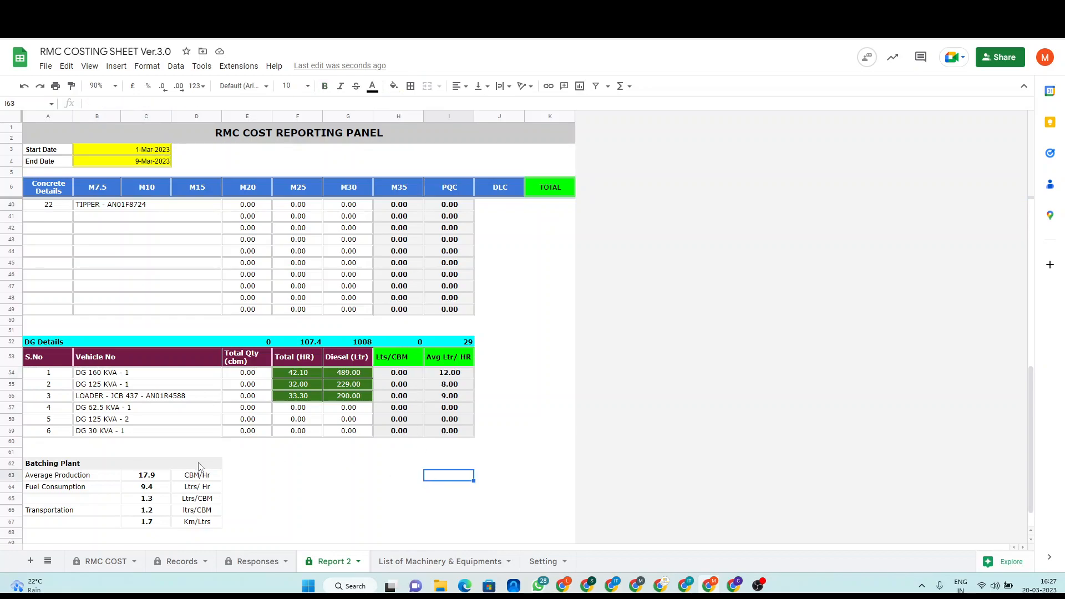
left_click(299, 511)
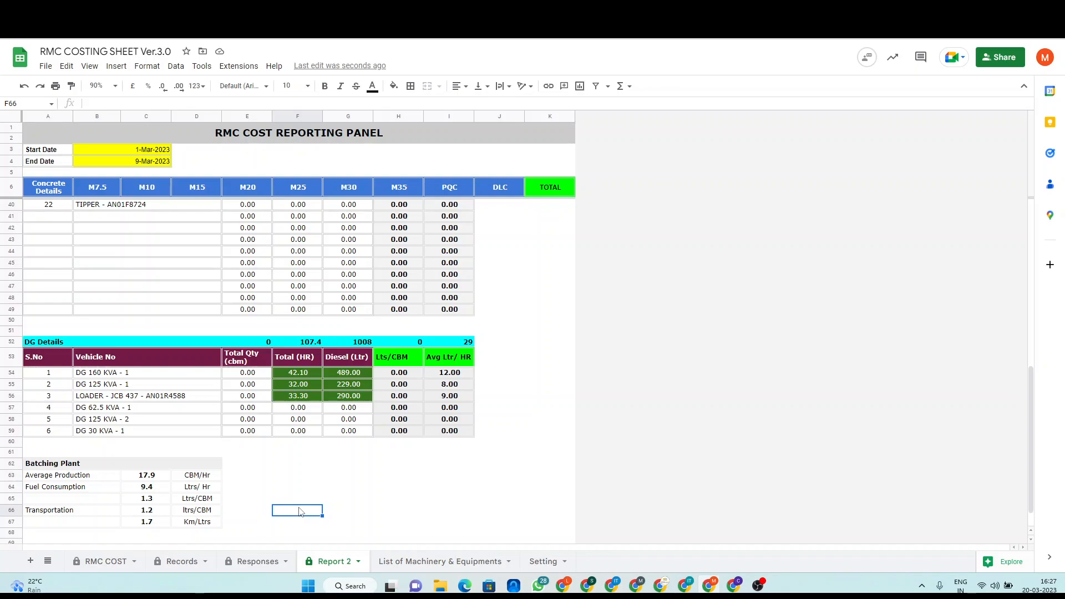
left_click(522, 476)
Set the End Date of the RMC Cost Reporting Panel to 16-Mar-2023.
scroll(521, 476, "up", 4)
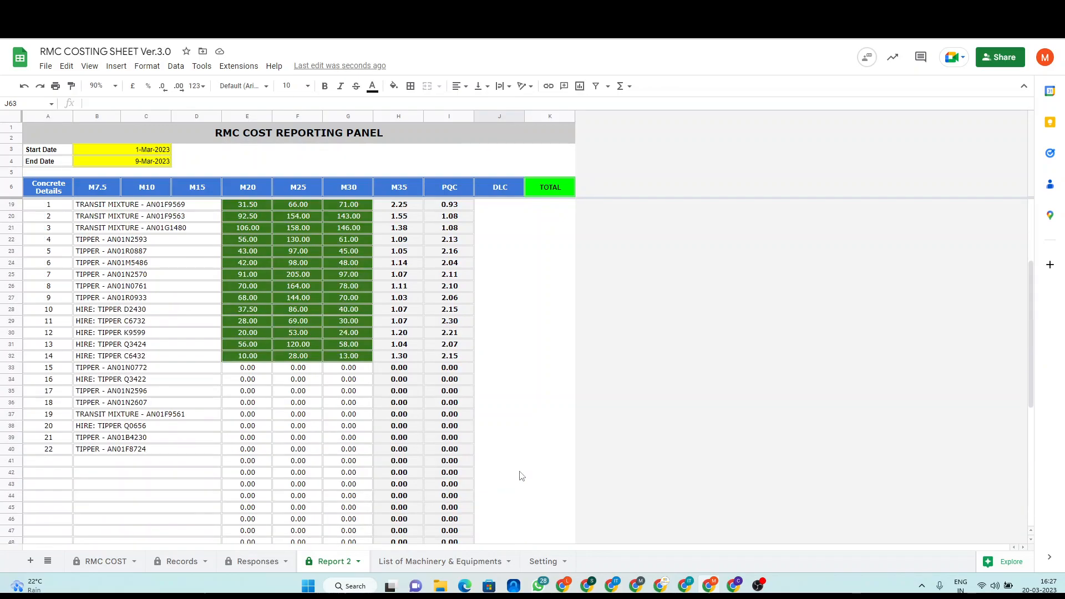
scroll(522, 476, "up", 3)
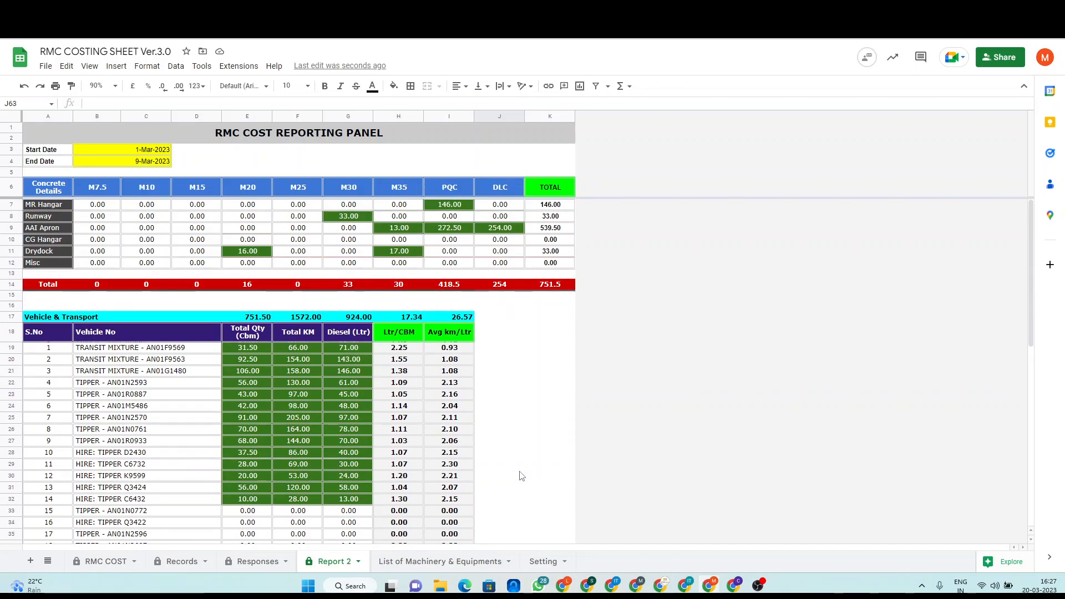
double_click(149, 164)
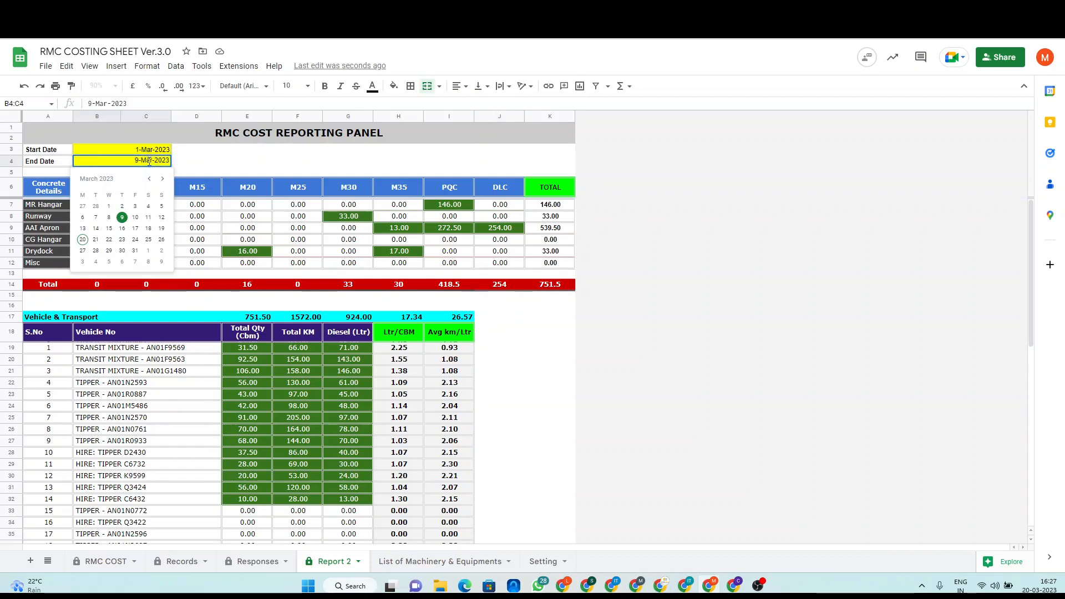
left_click(123, 230)
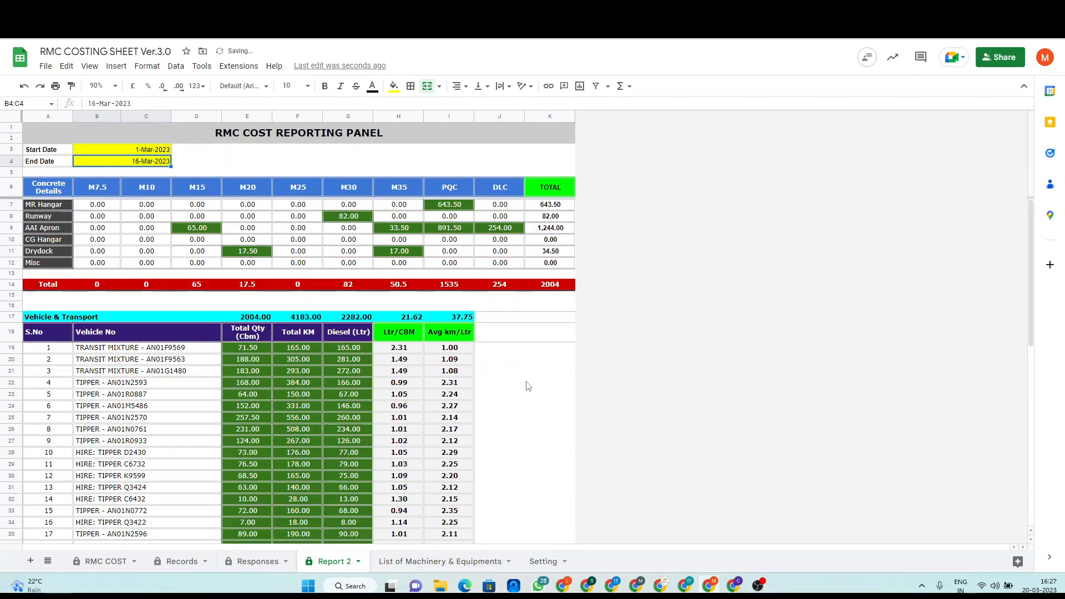
Review the concrete and vehicle figures for the new date range, and return to the RMC COST sheet.
scroll(527, 386, "down", 4)
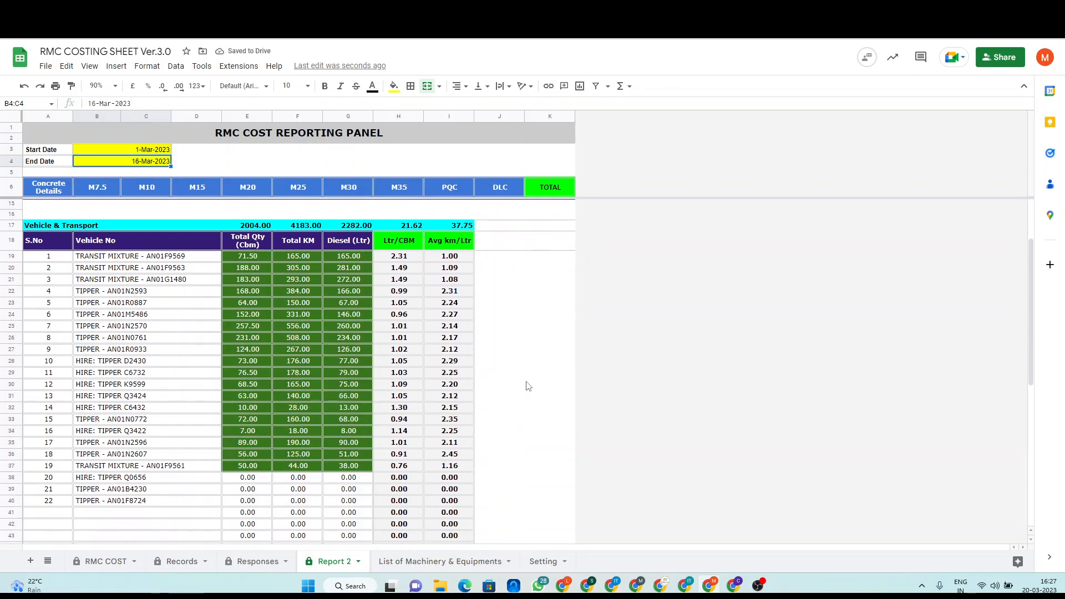
scroll(528, 386, "up", 4)
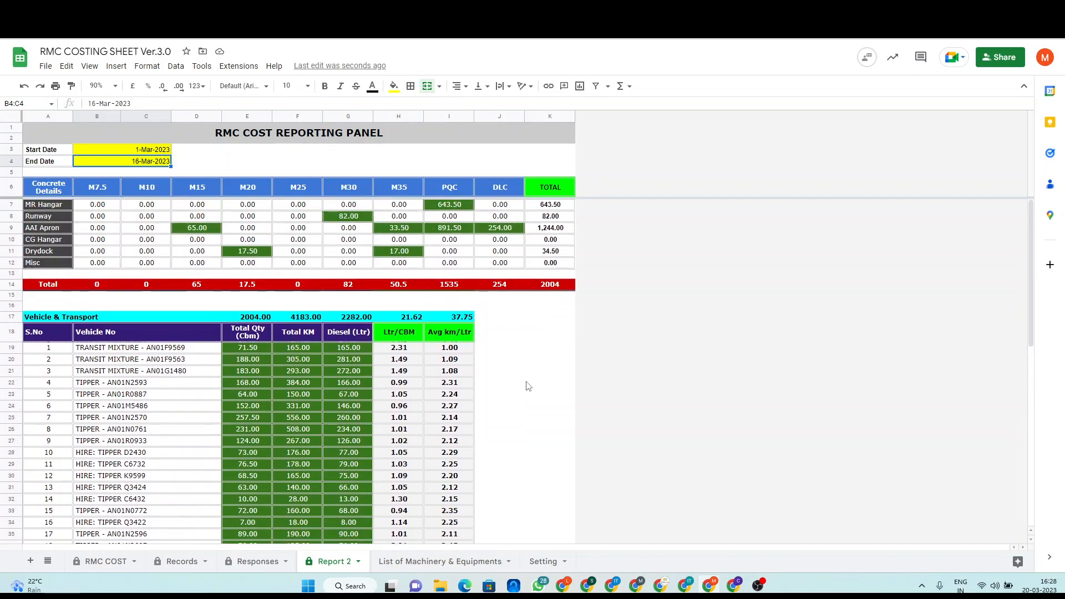
left_click(100, 564)
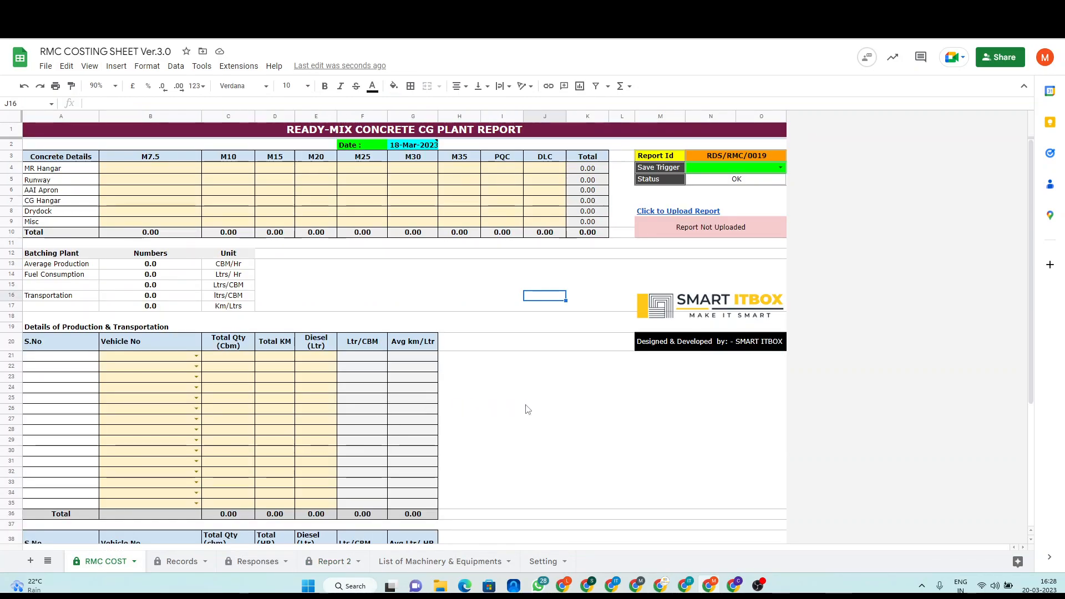